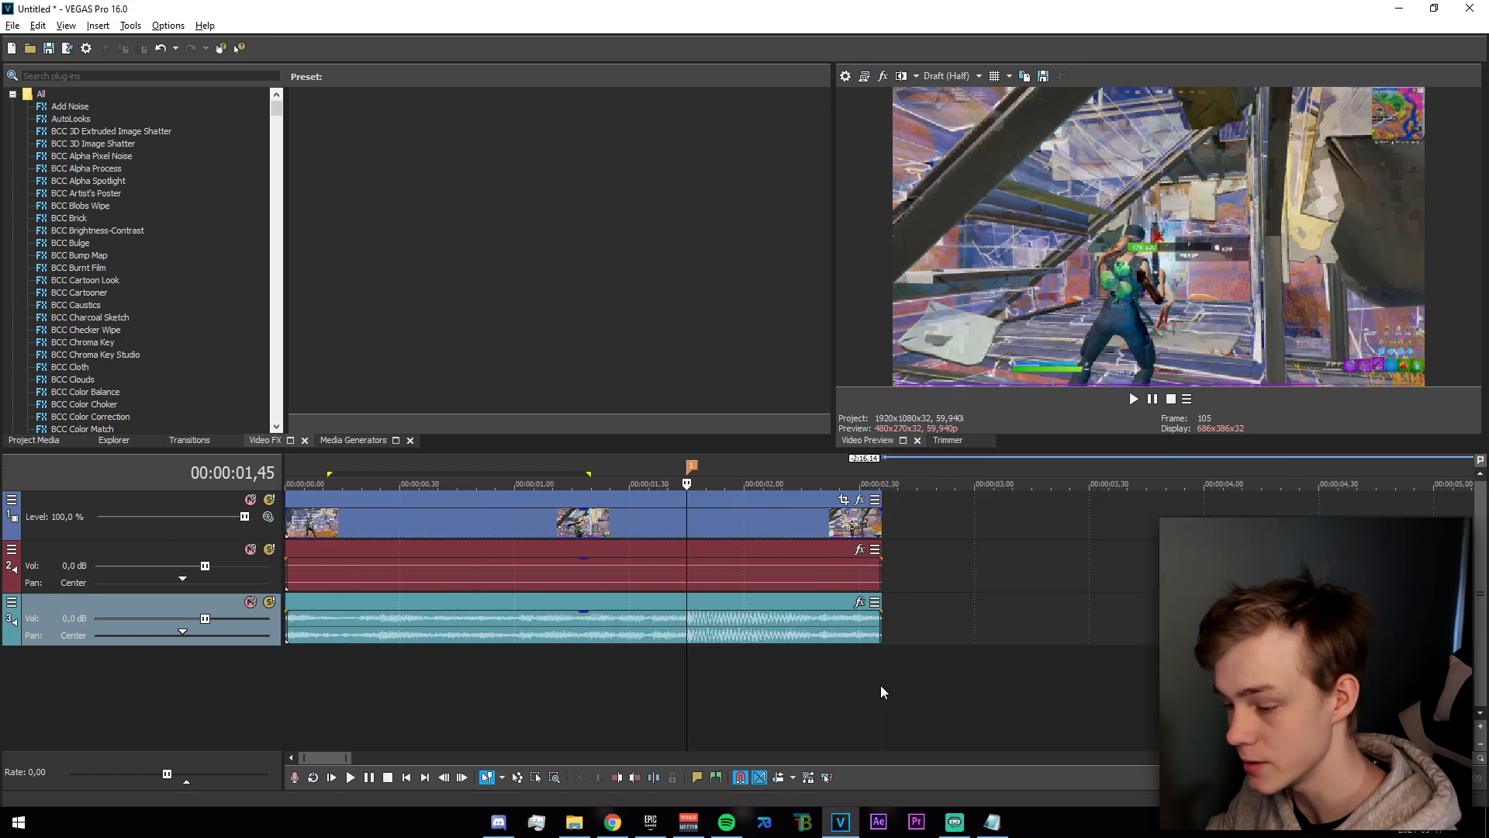
Add a velocity envelope to the gameplay clip, with an envelope point at the marker at 00:00:01,45.
right_click(714, 533)
mouse_move(816, 644)
left_click(1039, 647)
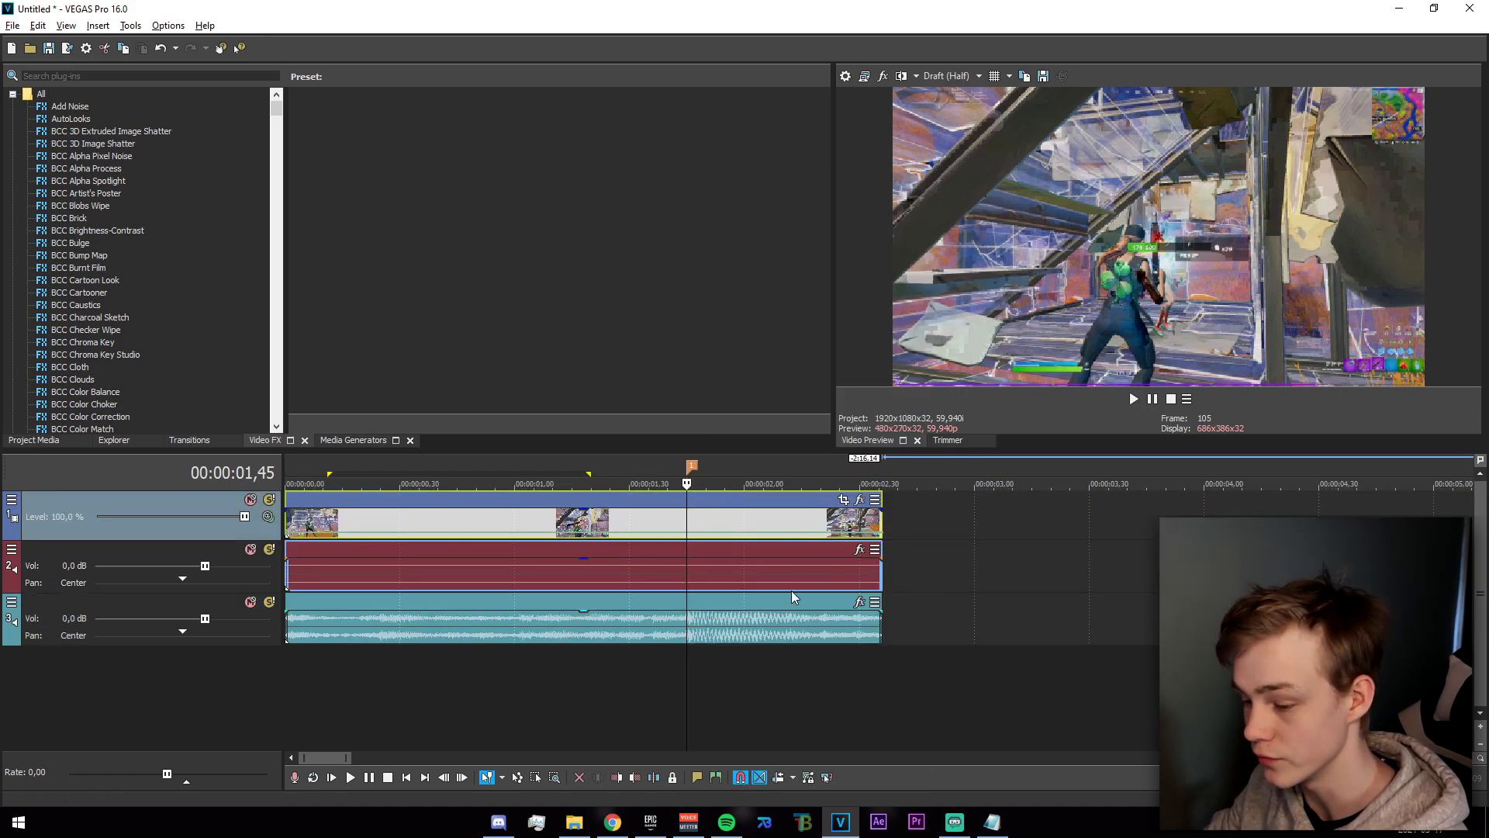
scroll(873, 543, "up", 10)
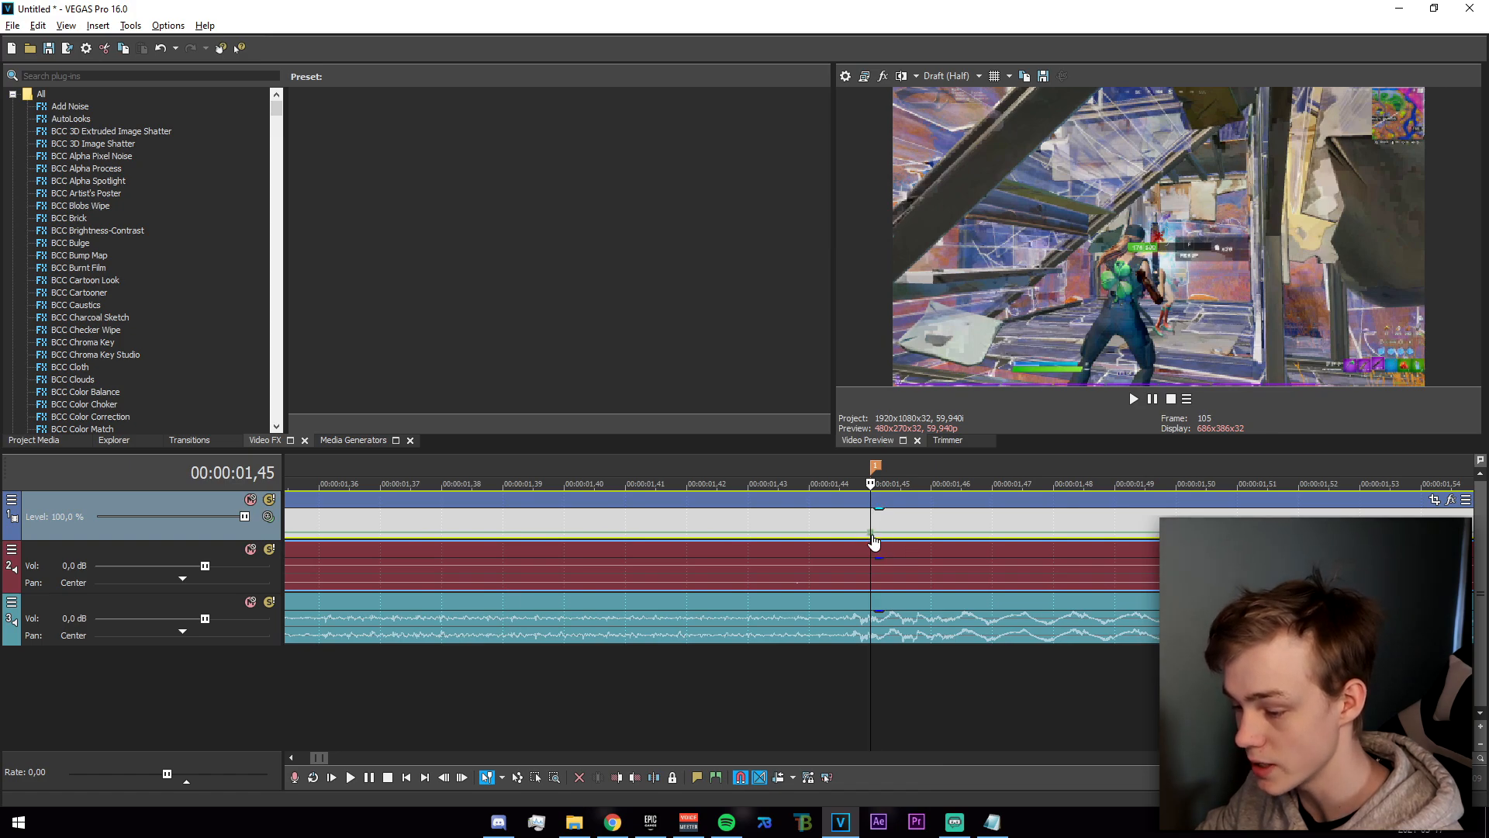
Add a velocity point at 00:00:01,47, just after the marker, and lower its forward velocity.
key("space")
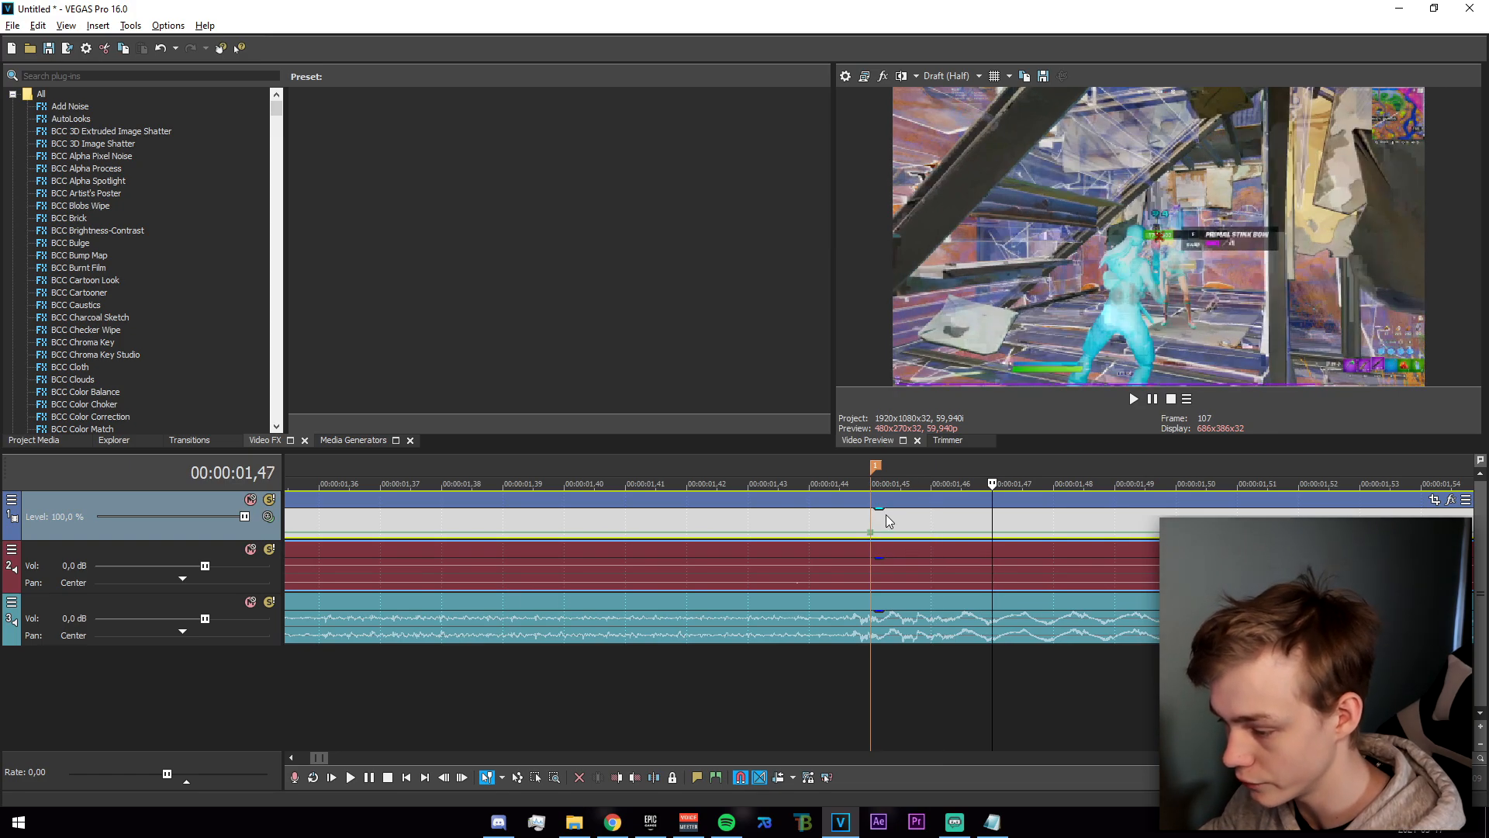
double_click(993, 533)
right_click(993, 533)
left_click(1041, 280)
Add a velocity point at 00:00:01,37 on the gameplay clip, before the marker, and reduce its forward velocity.
left_click(869, 519)
left_click(808, 523)
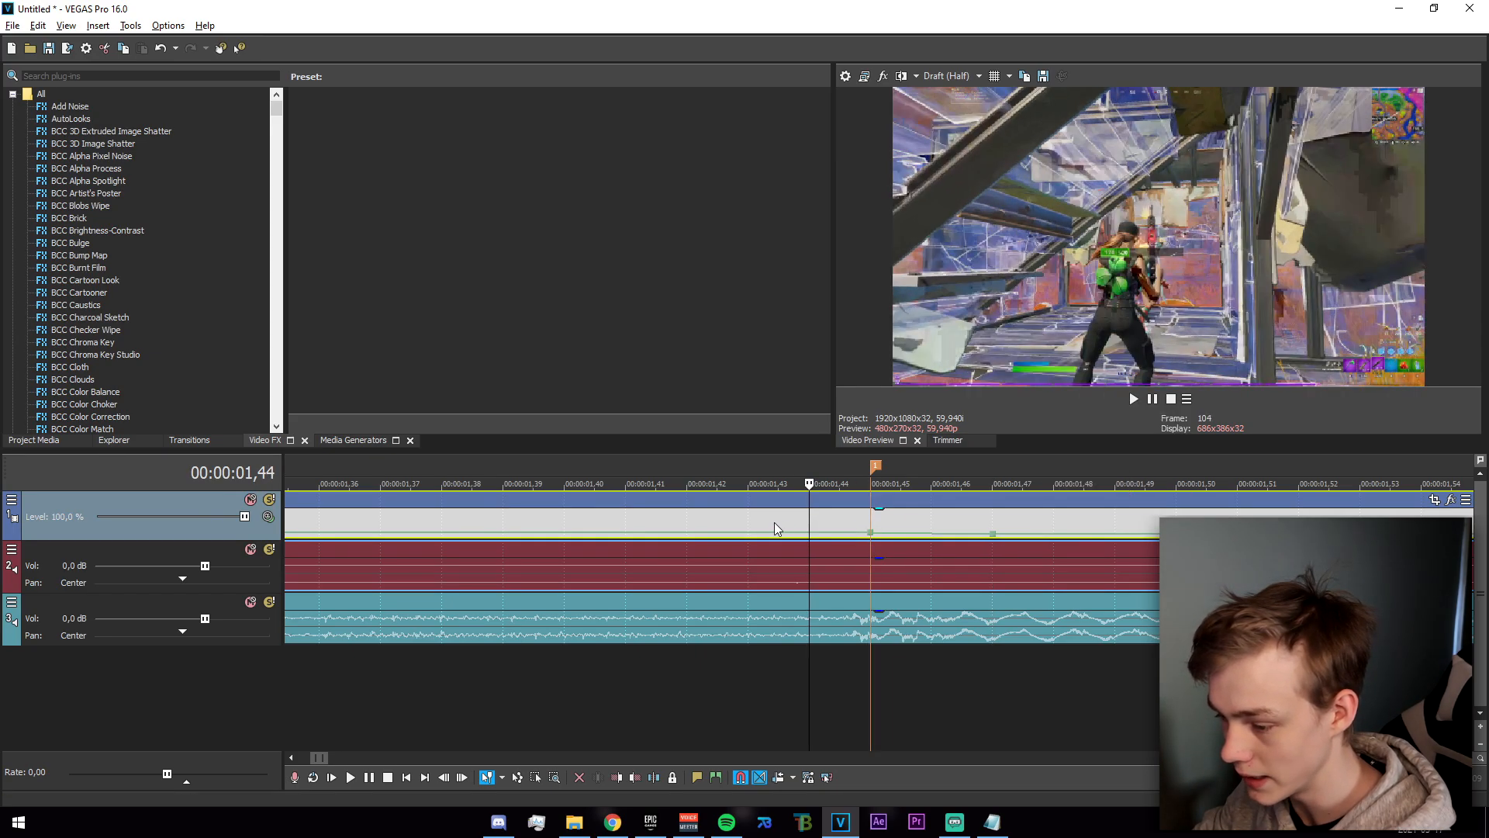
left_click(748, 521)
left_click(688, 521)
left_click(566, 518)
scroll(667, 520, "down", 2)
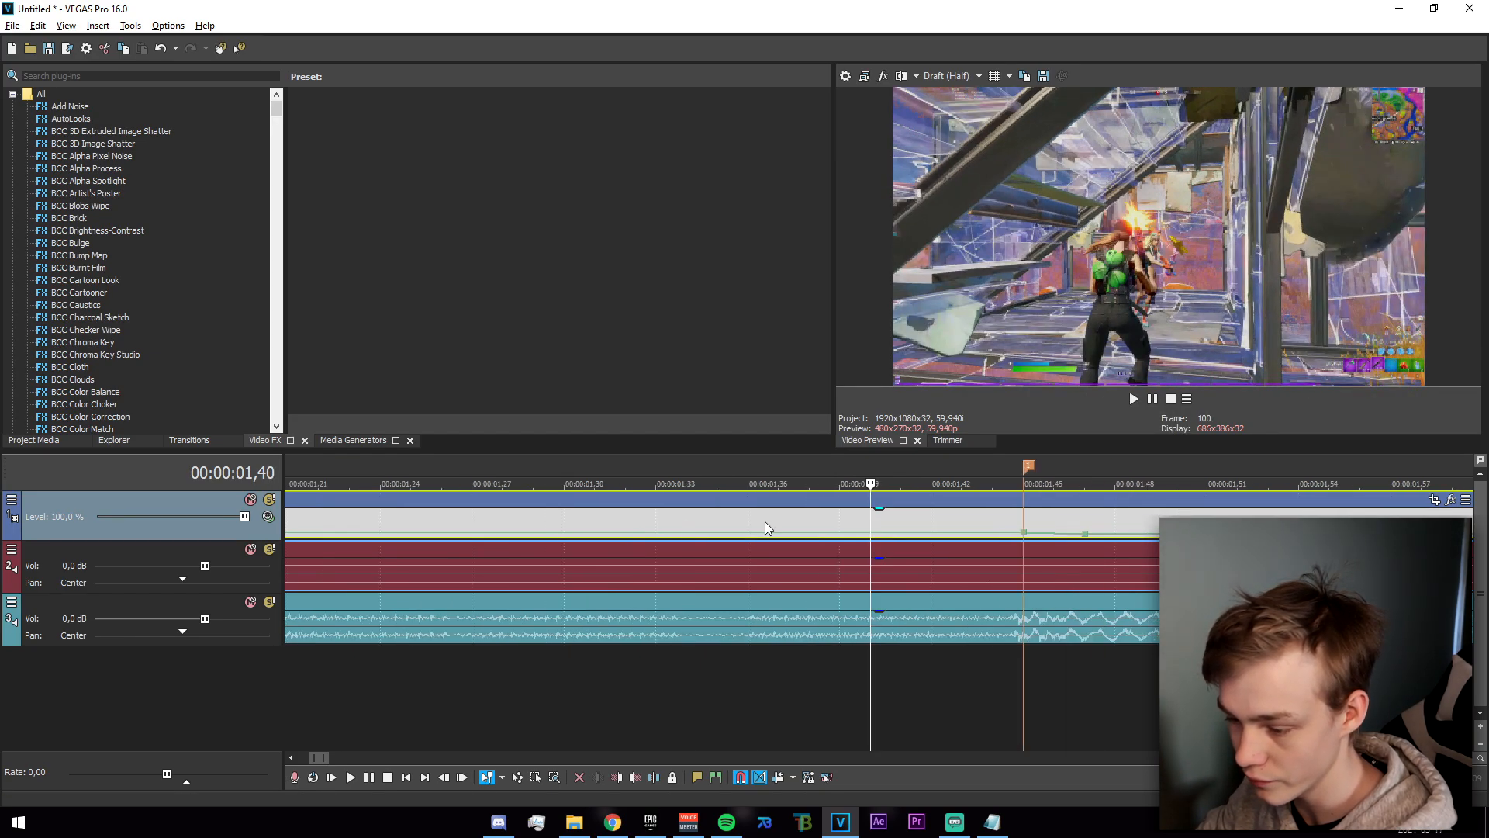
left_click(779, 533)
scroll(776, 543, "down", 3)
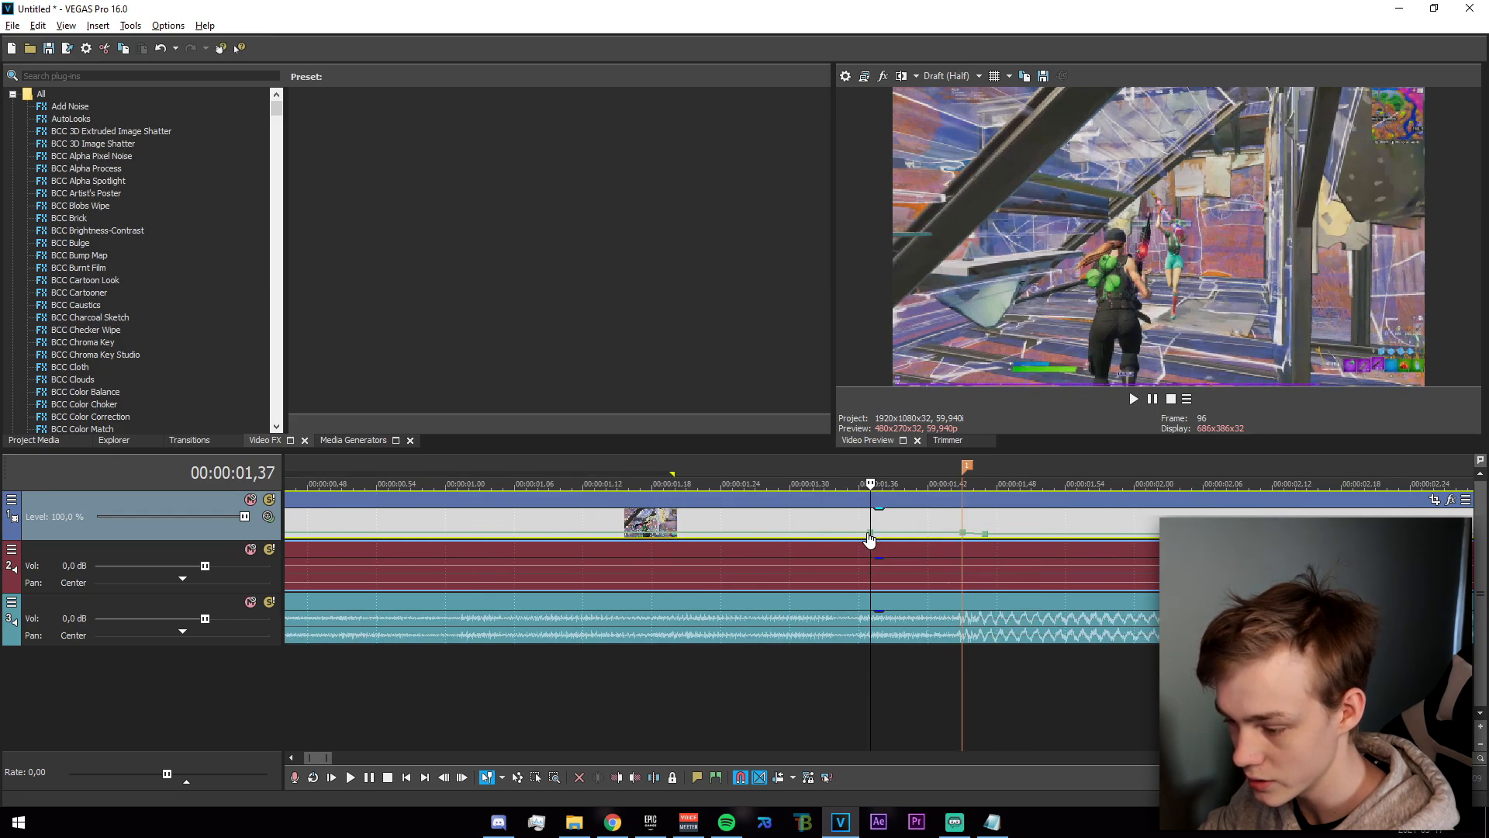
right_click(870, 535)
left_click(927, 251)
Add another velocity point at 00:00:01,31 on the gameplay clip and set its forward velocity.
left_click(804, 539)
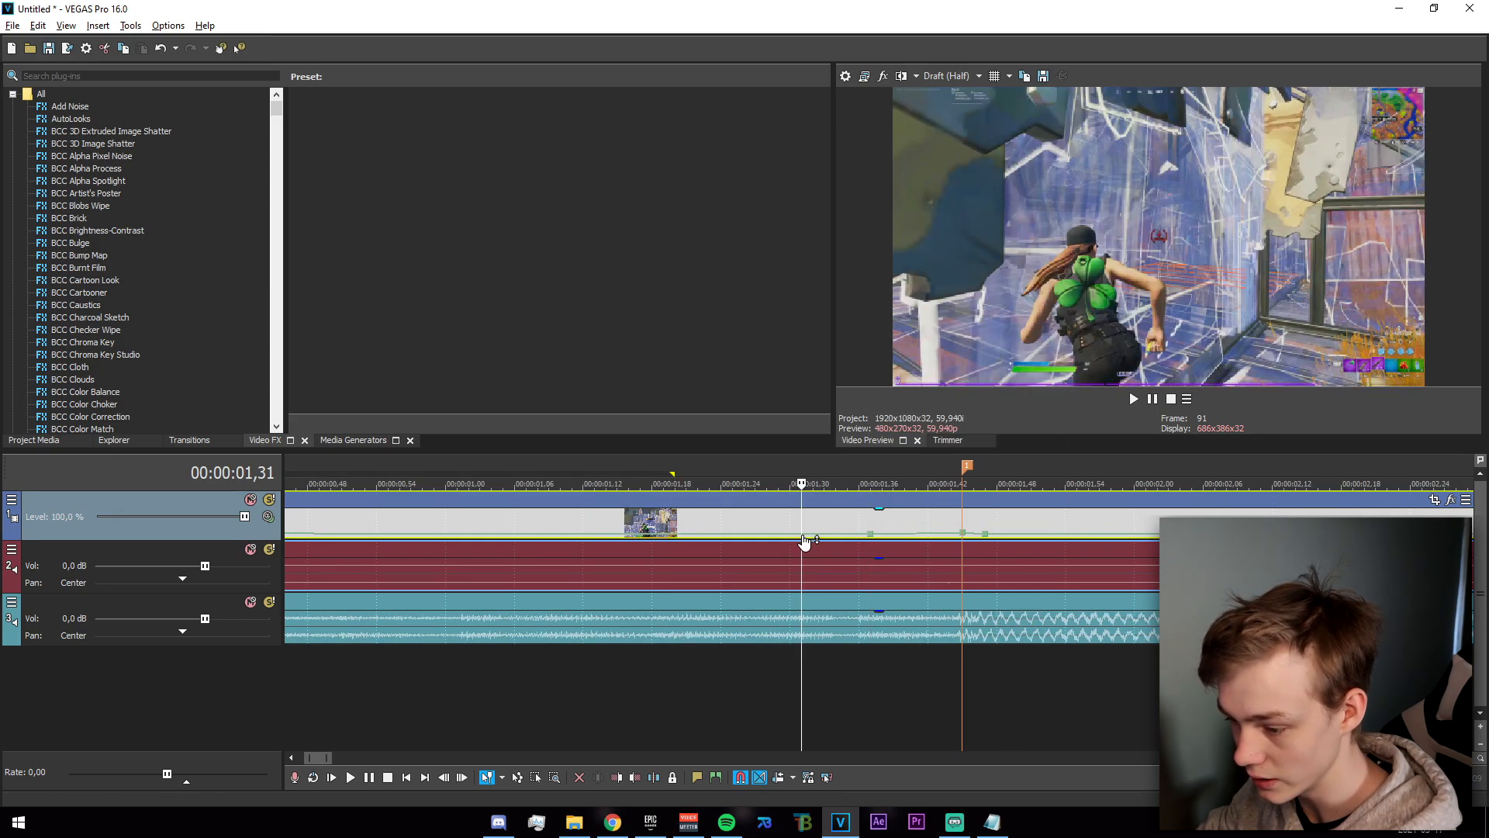
right_click(805, 541)
left_click(911, 239)
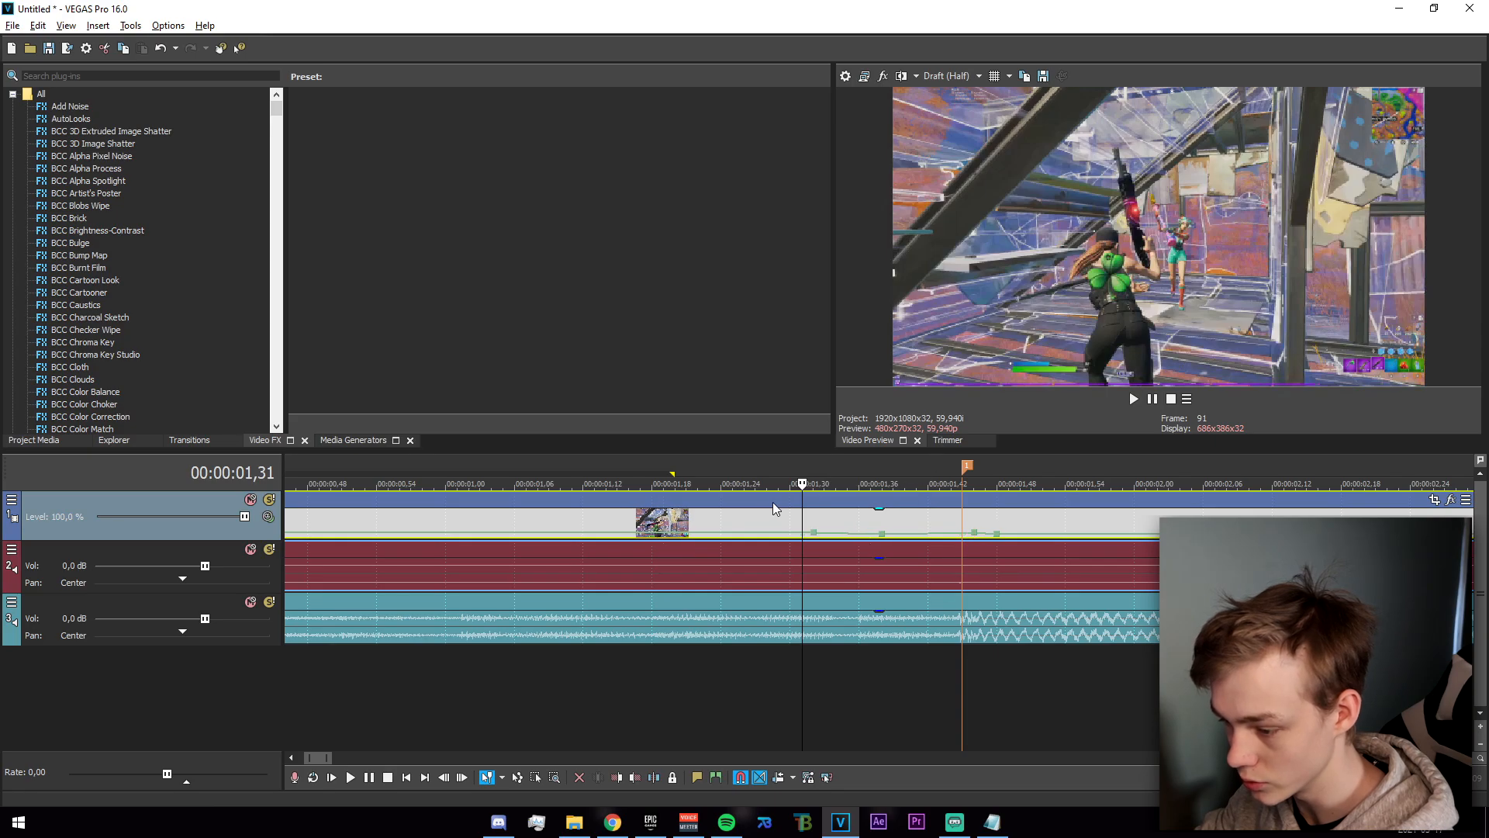
Set the velocity point at the marker to 300% forward velocity and scrub through the section around it.
left_click_drag(725, 691, 962, 719)
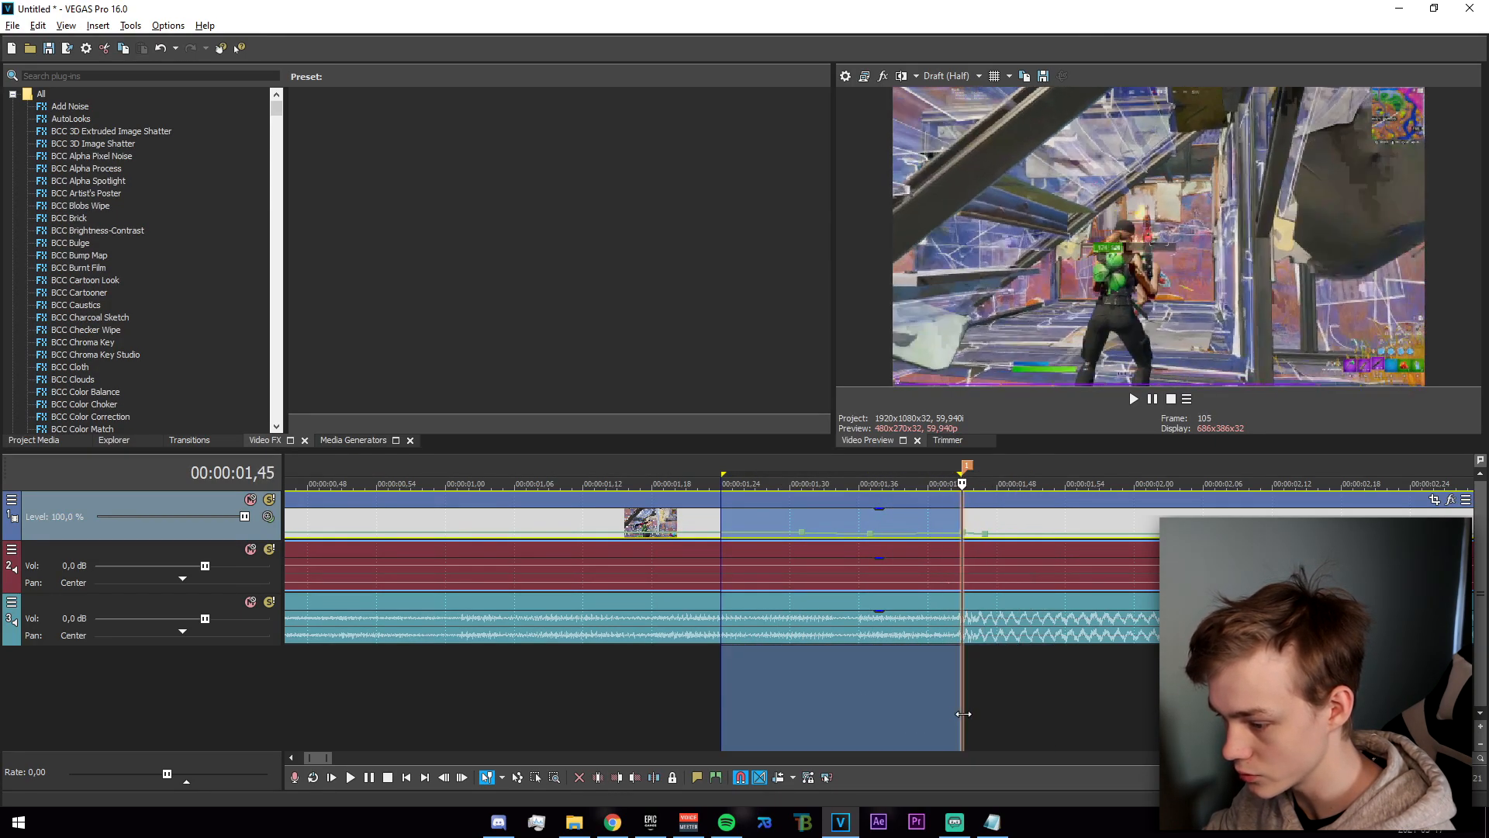
right_click(963, 532)
left_click(1001, 325)
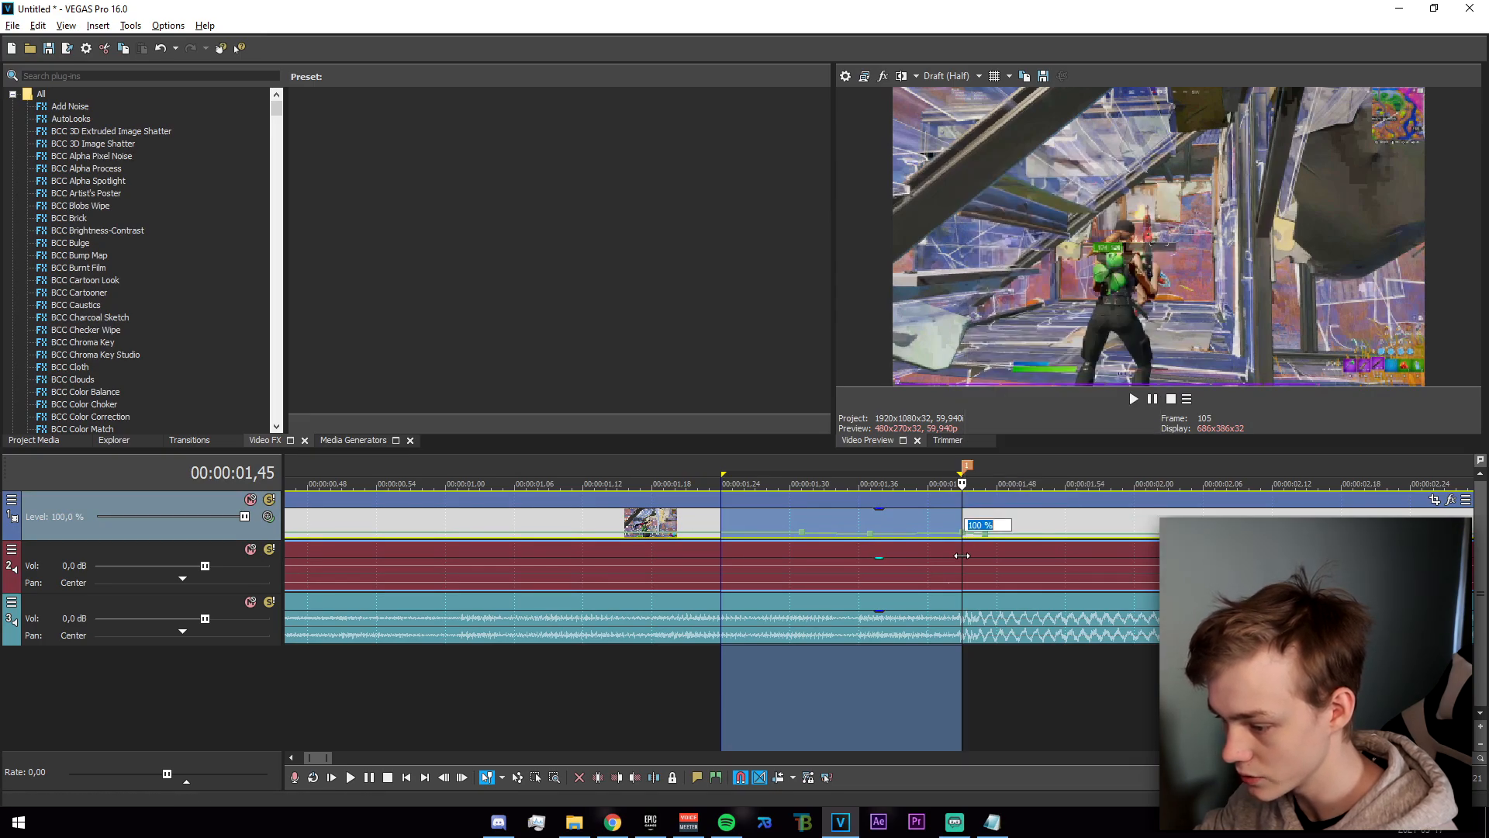
key("Return")
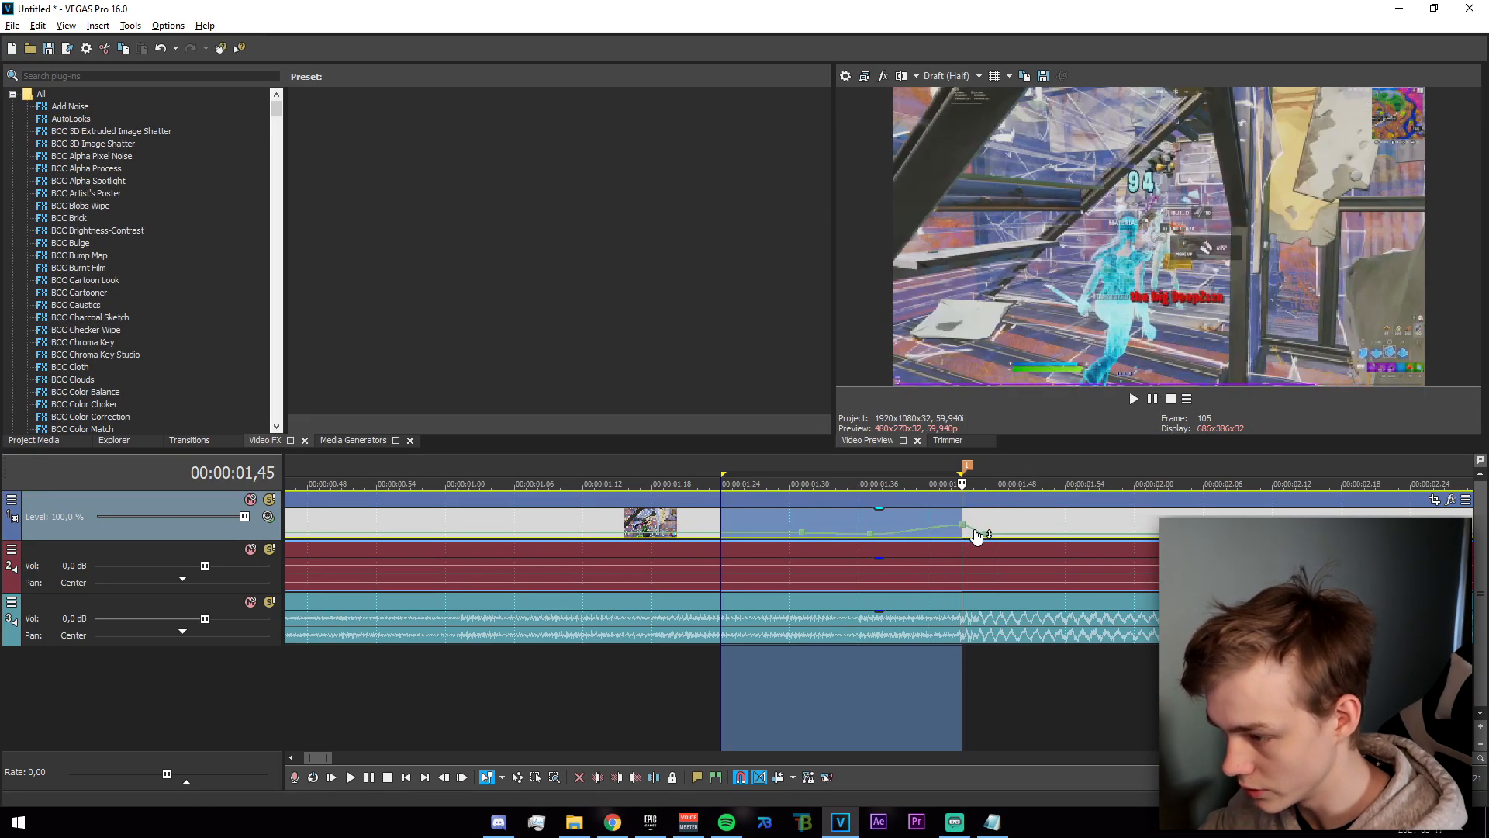
right_click(963, 526)
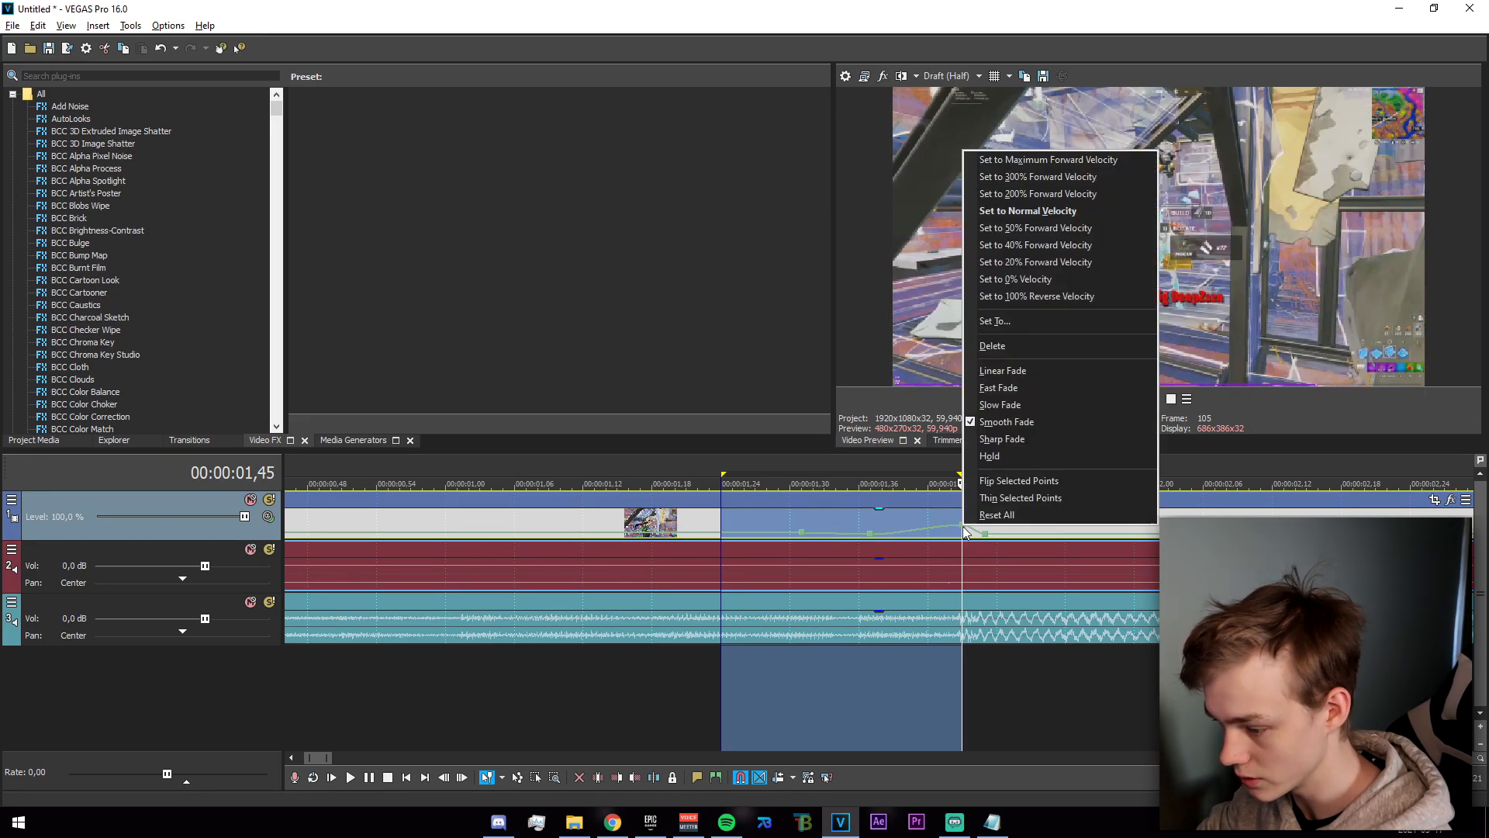
left_click(1026, 178)
left_click_drag(719, 698, 1086, 700)
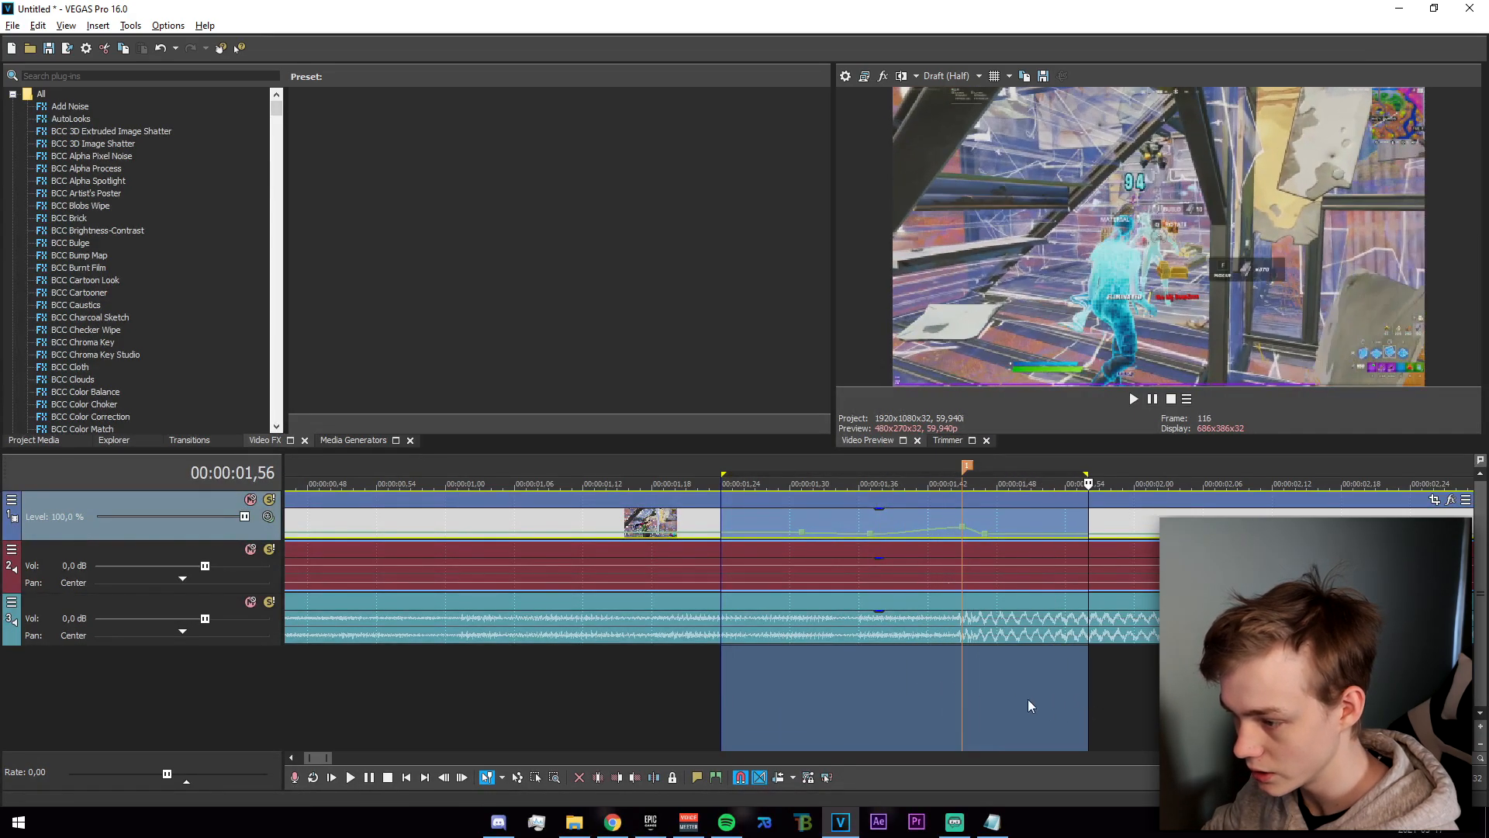
Split the gameplay clip at the marker at 00:00:01,45.
scroll(1027, 701, "down", 3)
left_click(689, 515)
key("s")
Apply the "!dignal smoother impact" filter package to the clip section after the marker.
left_click(860, 501)
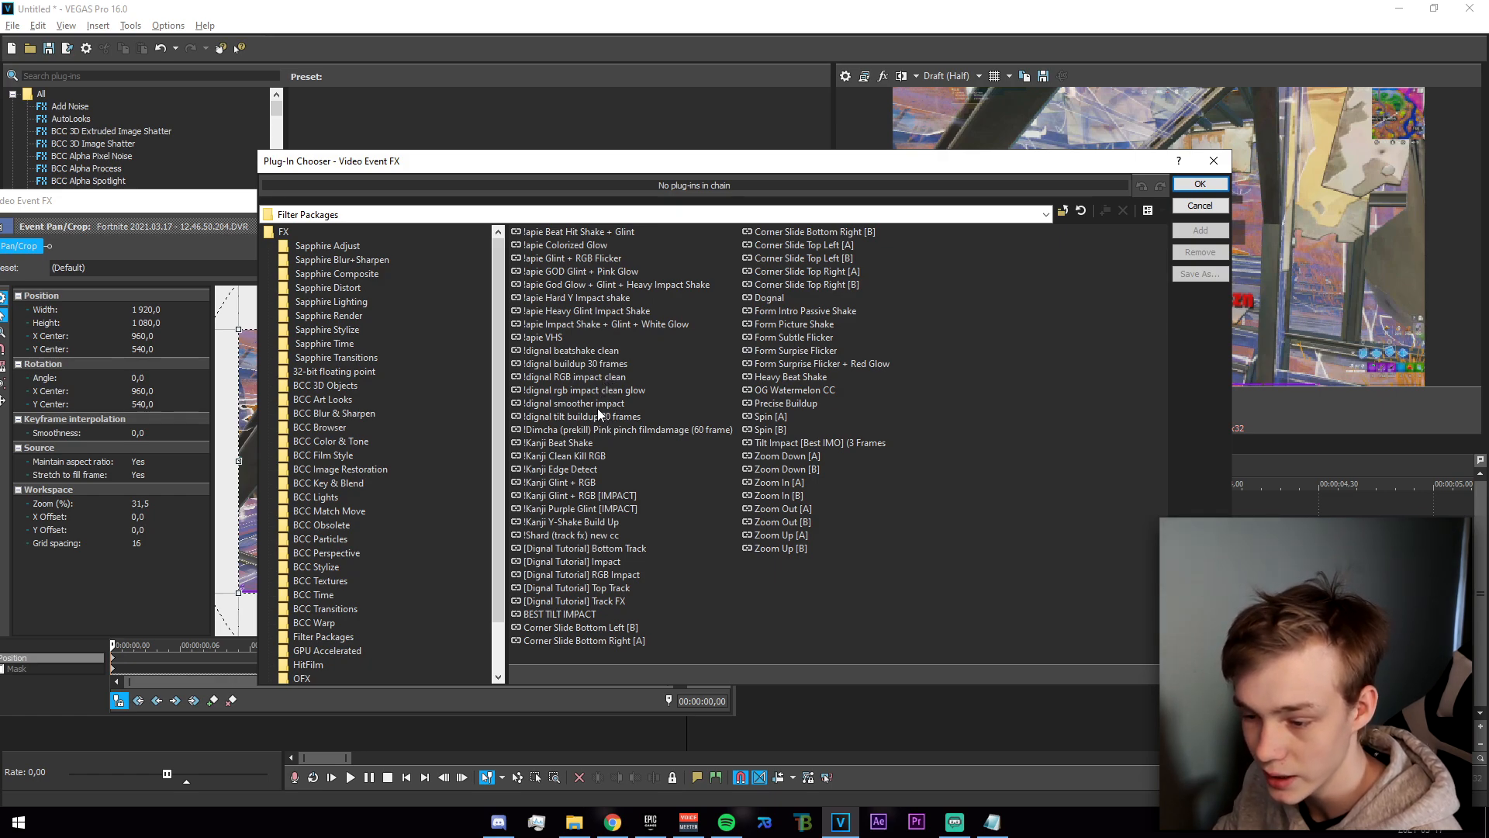
left_click(574, 351)
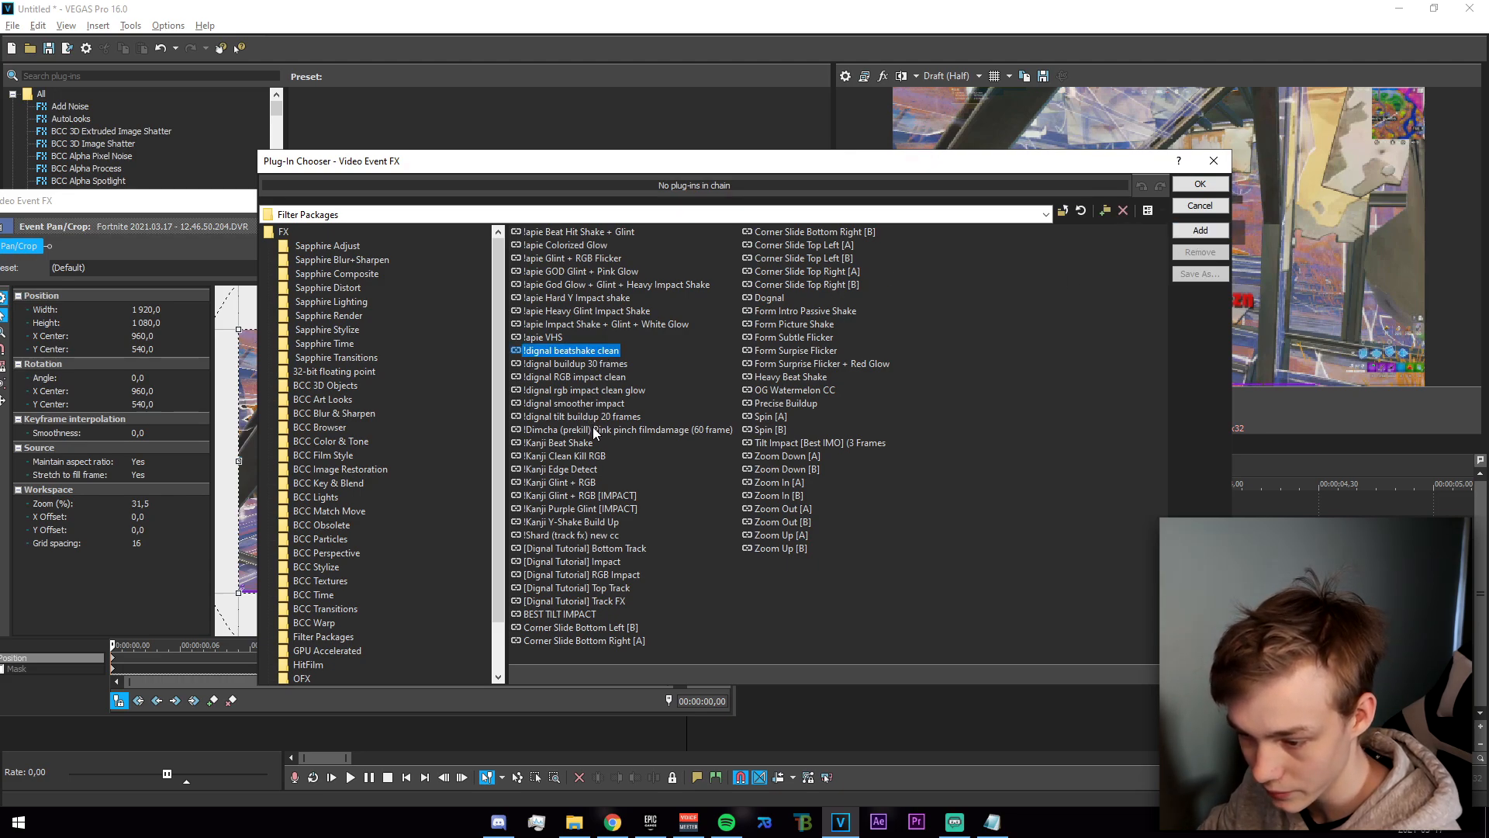
left_click(612, 417)
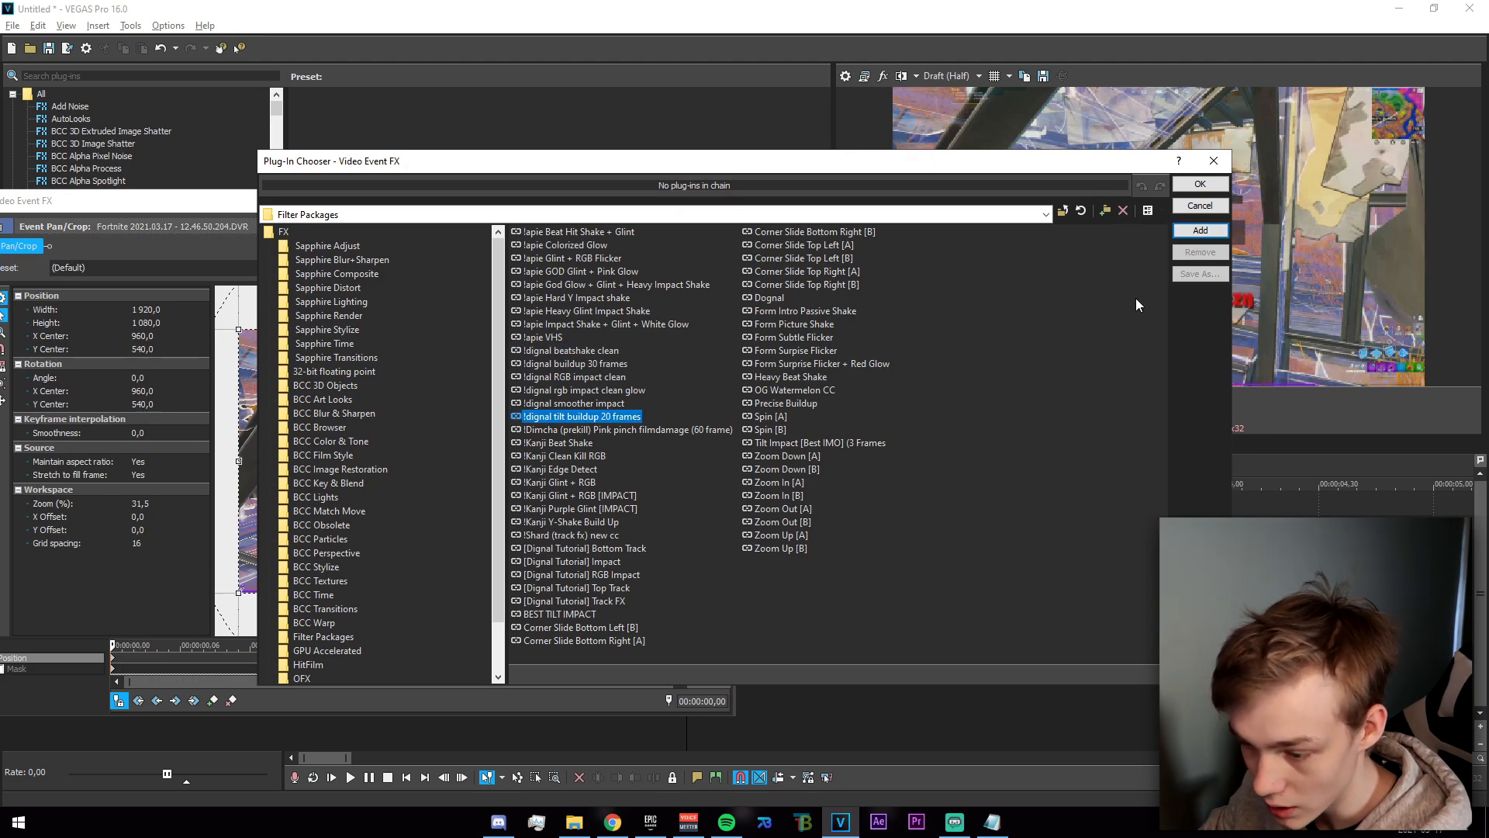
left_click(1201, 231)
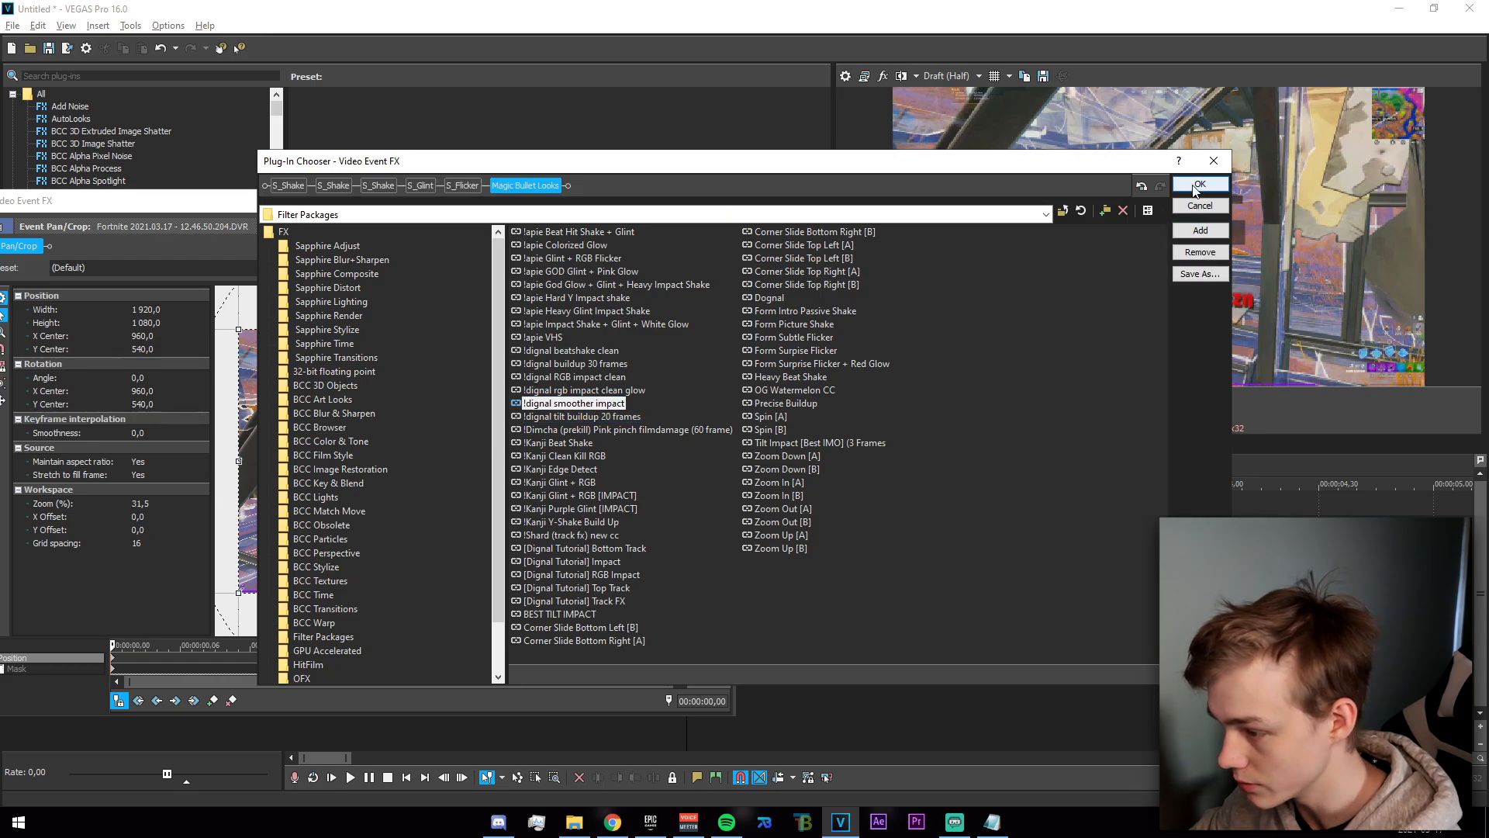
left_click(1200, 184)
left_click(728, 203)
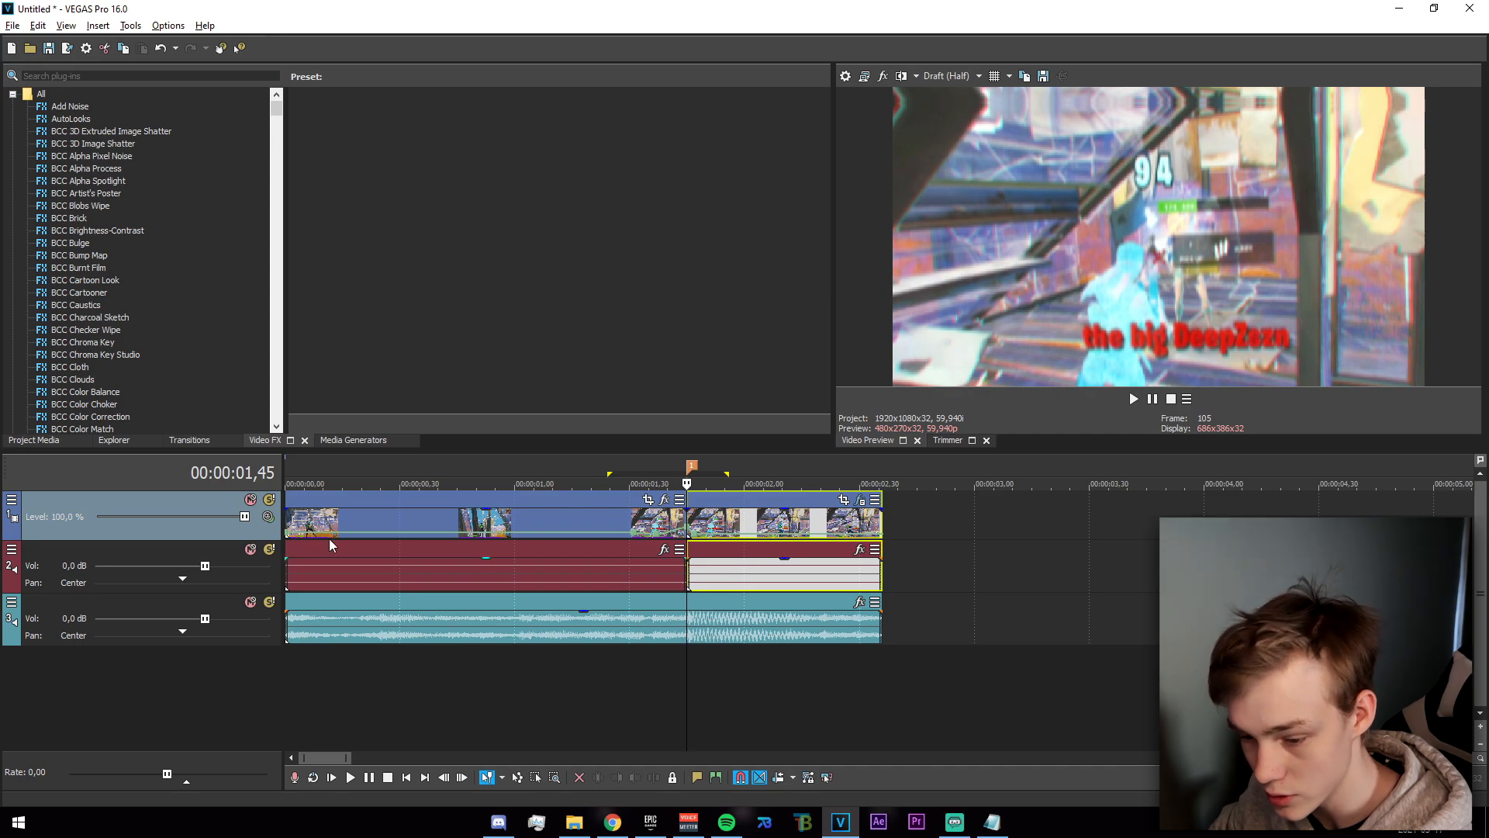
Split the clip before the marker at 00:00:01,15 and select the short section leading up to the marker.
left_click_drag(686, 663, 571, 666)
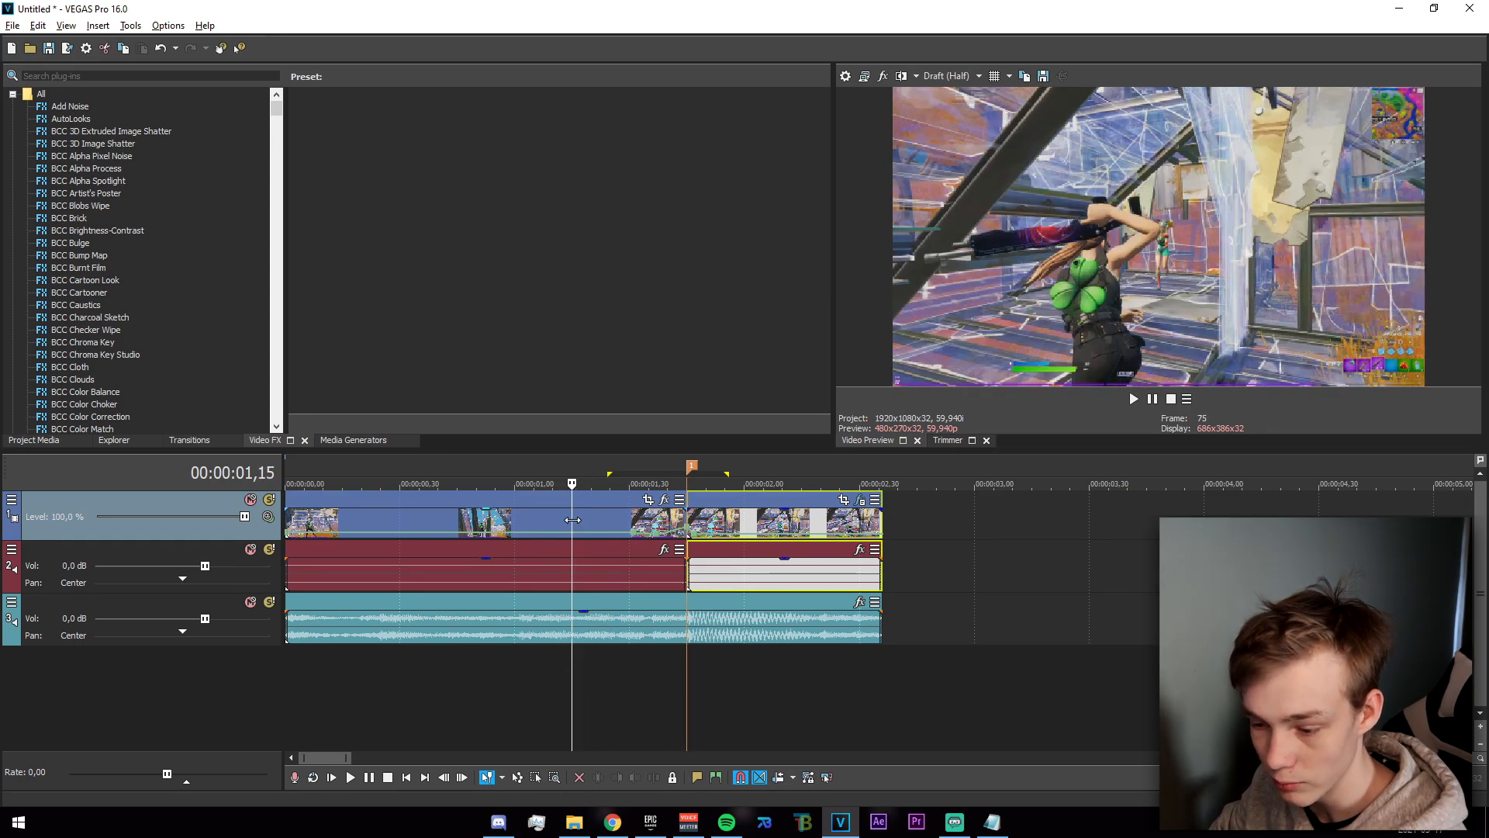
key("s")
left_click(627, 548)
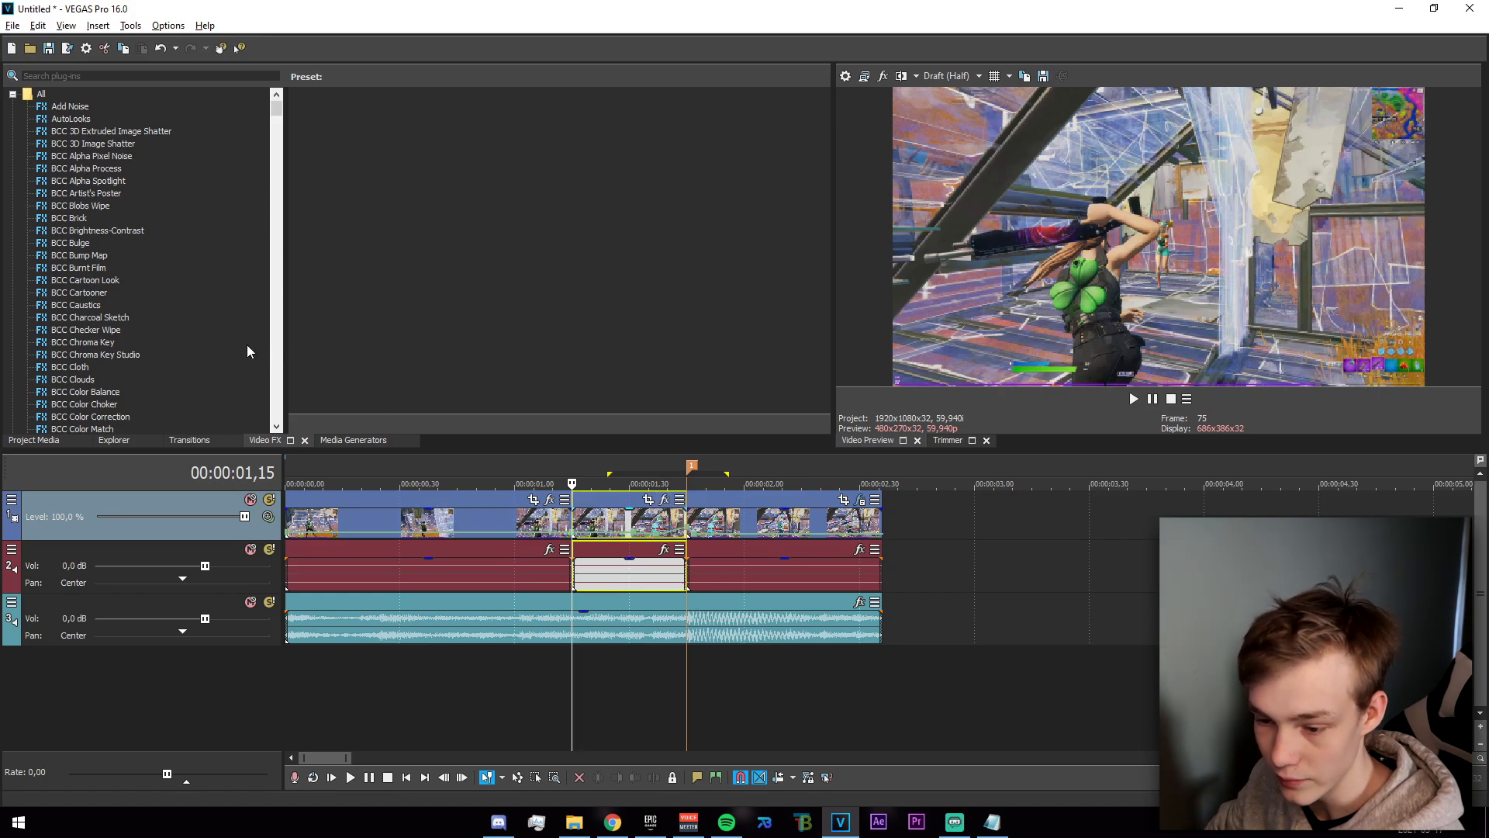
Find the S_BlurMoCurves effect and apply its "dig" preset to the short section before the marker.
left_click(111, 76)
type("blurmo")
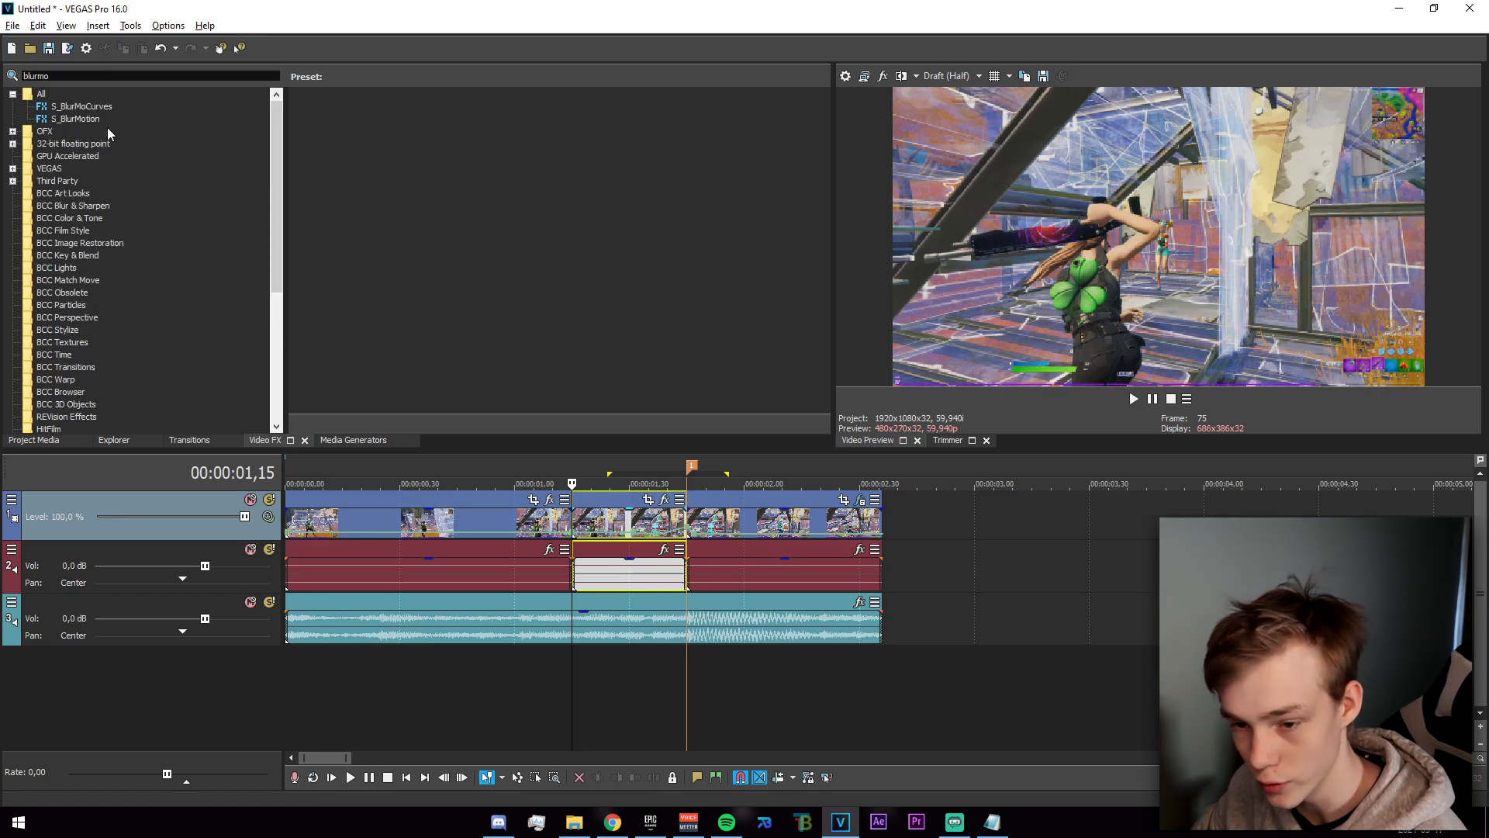
left_click(96, 107)
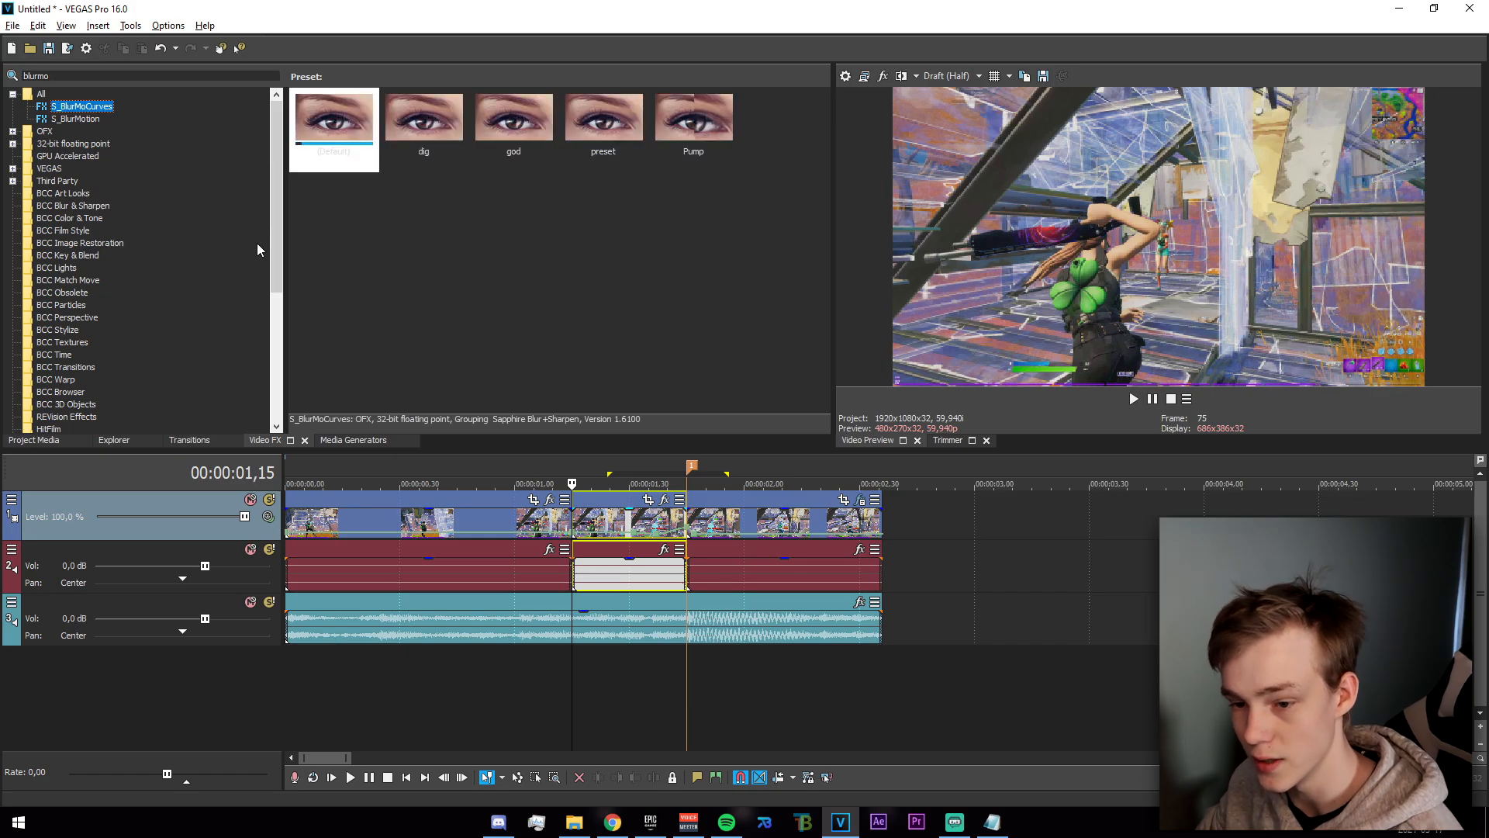
left_click_drag(423, 124, 449, 181)
left_click_drag(633, 527, 633, 528)
left_click_drag(657, 200, 737, 62)
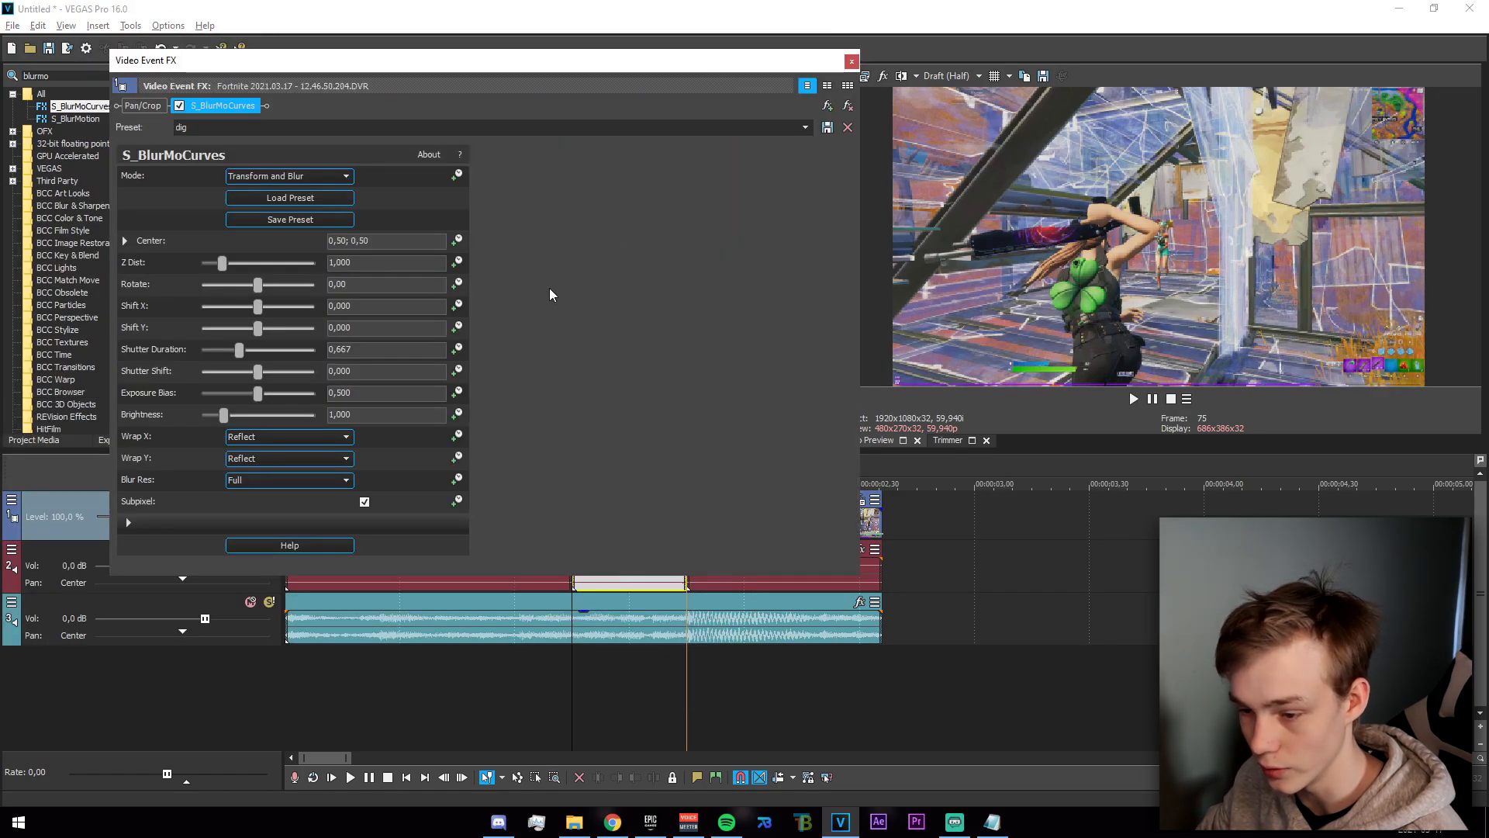
left_click_drag(859, 258, 481, 372)
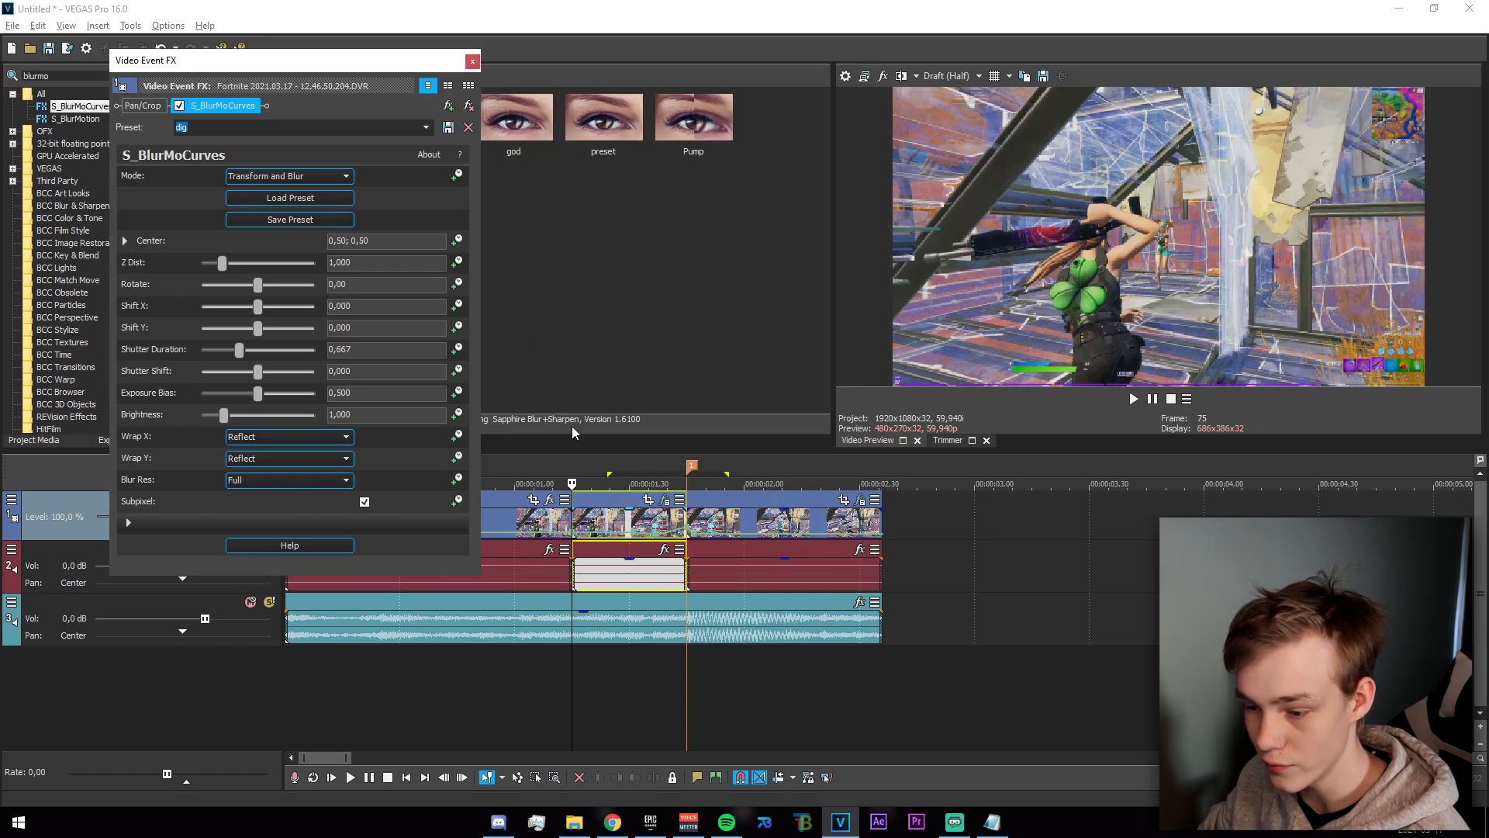
Animate Z Dist and Rotate in S_BlurMoCurves, with end keyframes of 0,85 for Z Dist and 5 for Rotate.
left_click(457, 264)
left_click(458, 284)
left_click_drag(188, 582, 471, 582)
left_click(353, 262)
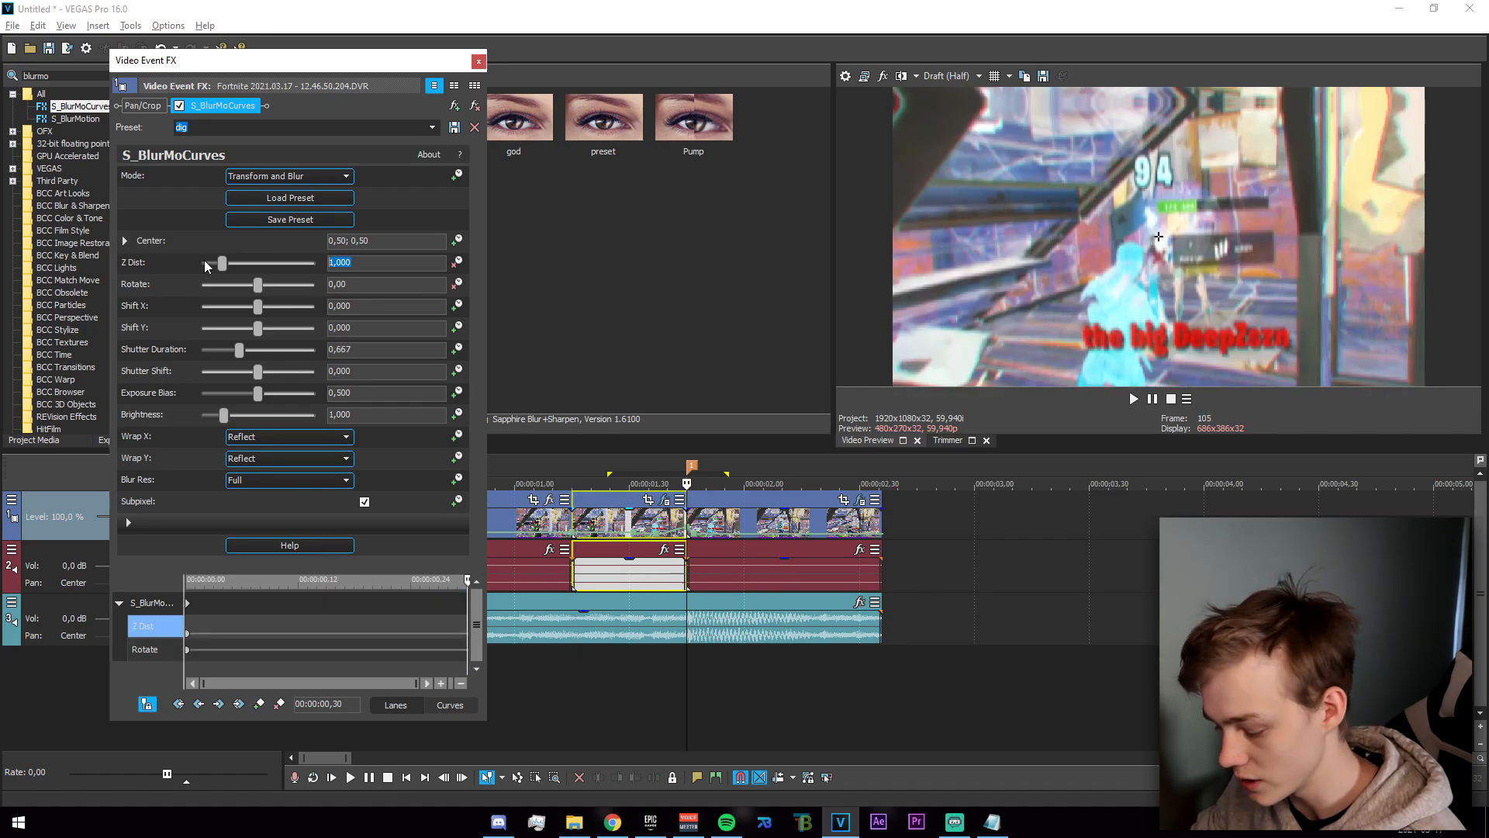
type("0,85")
key("Return")
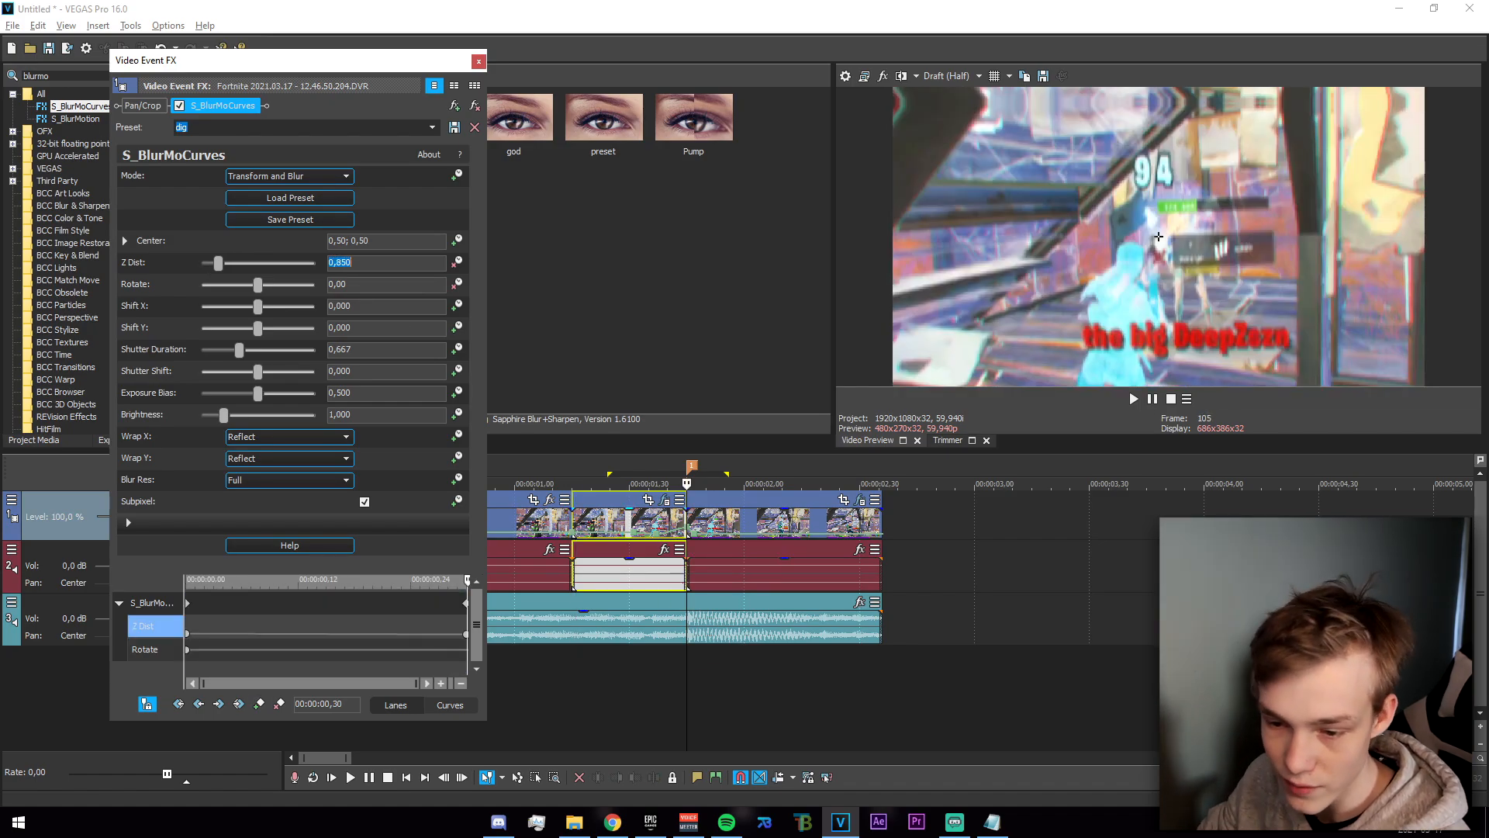
left_click(374, 283)
type("5")
key("Return")
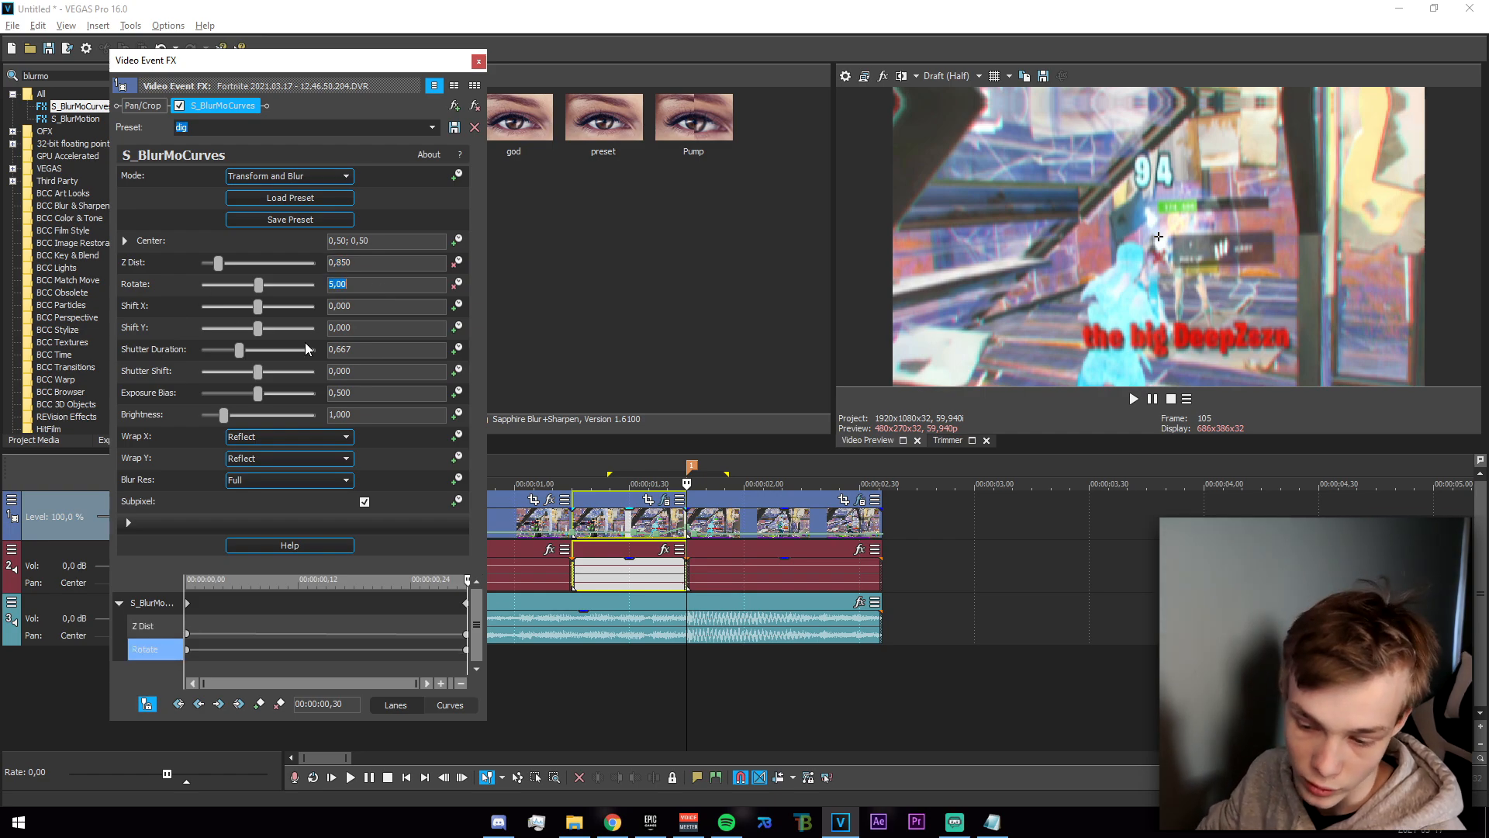
Change the interpolation of the starting Z Dist and Rotate keyframes and close the effect settings.
left_click(188, 635)
right_click(188, 635)
left_click(248, 550)
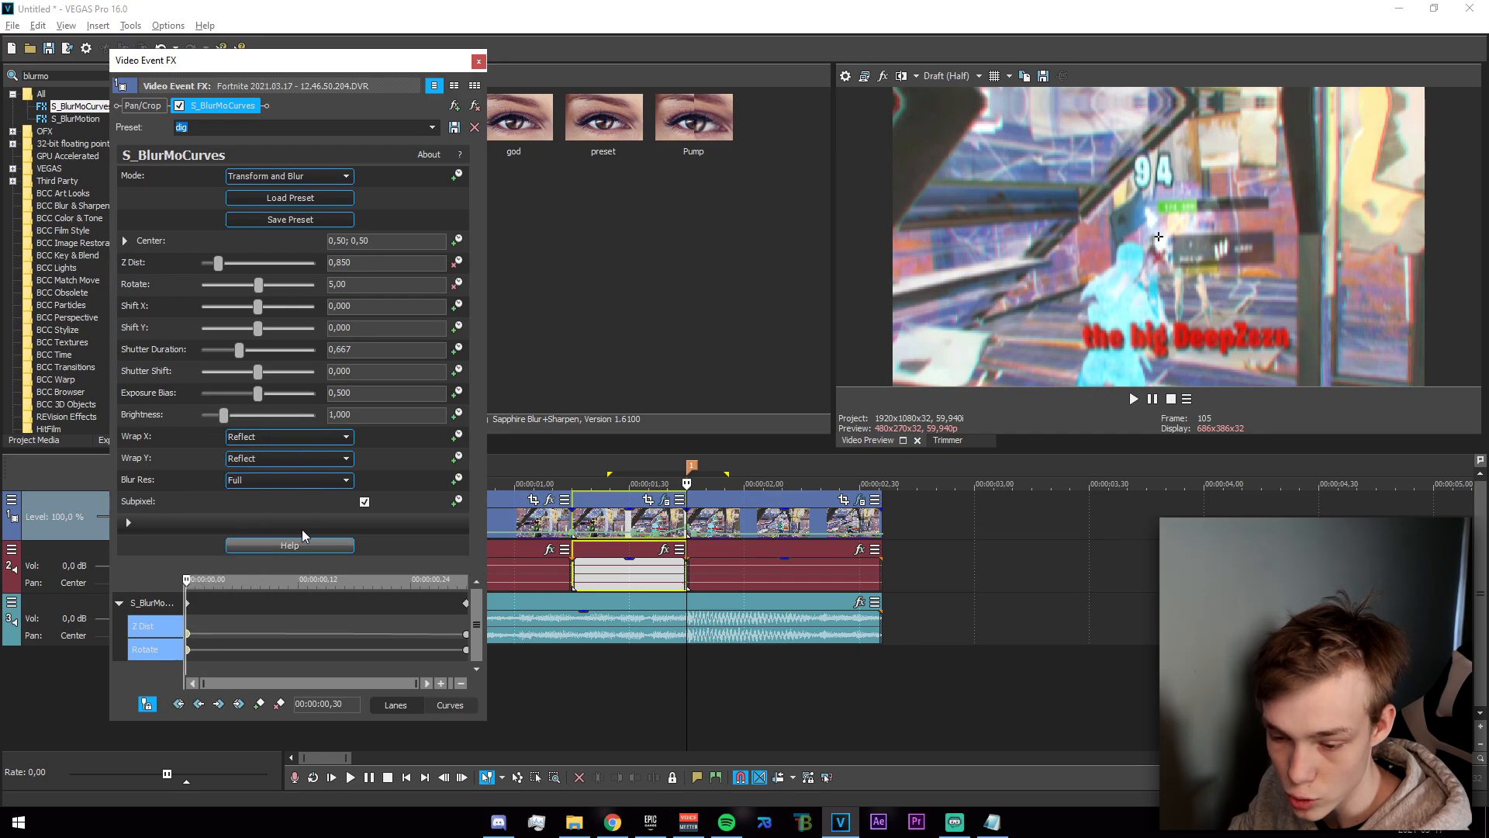
left_click(479, 61)
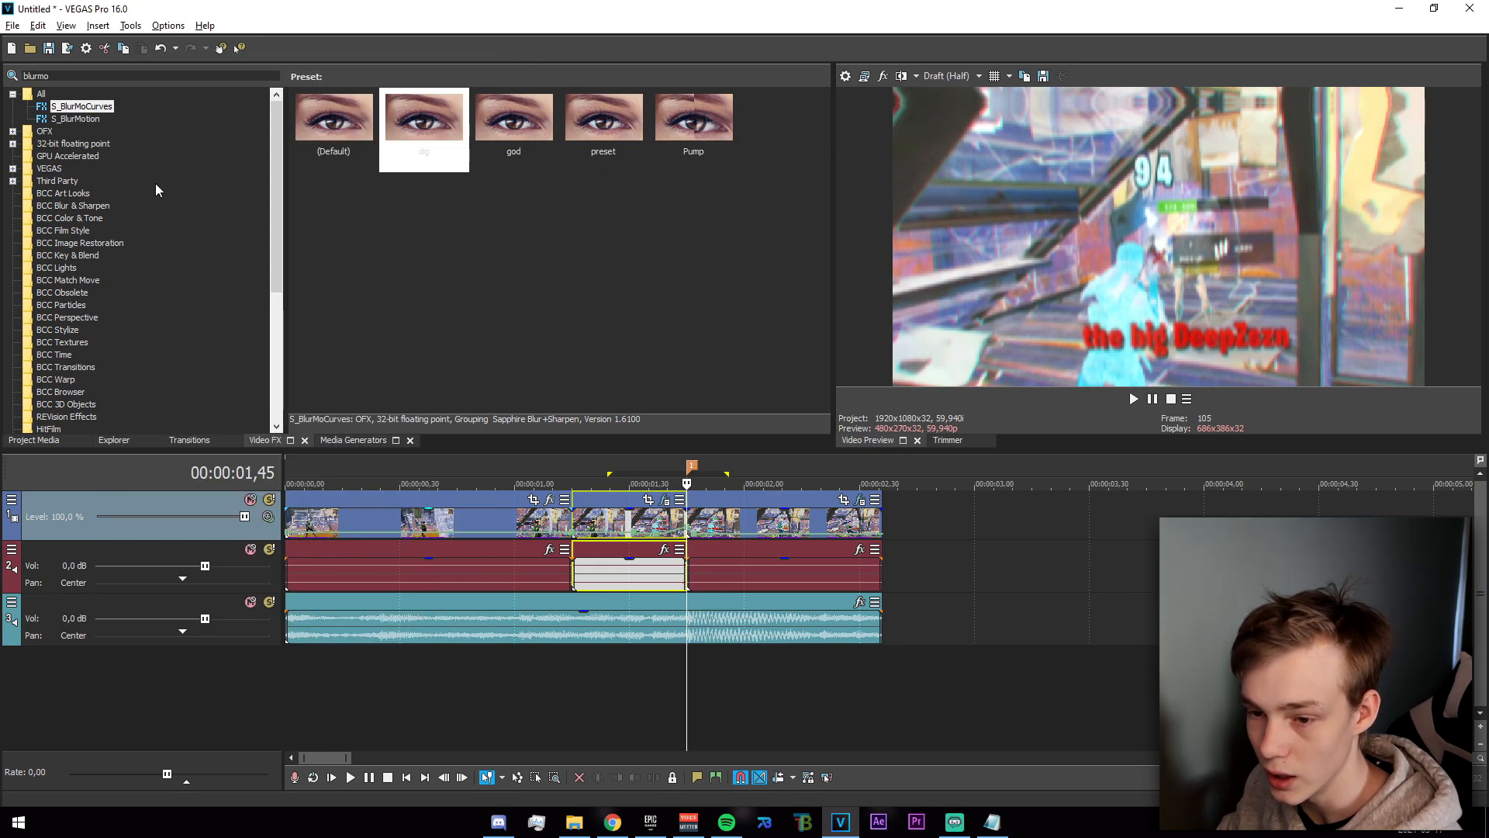
Find the S_DissolveShake effect and apply its default preset to the short section before the marker.
left_click(25, 75)
type("dissolvesh")
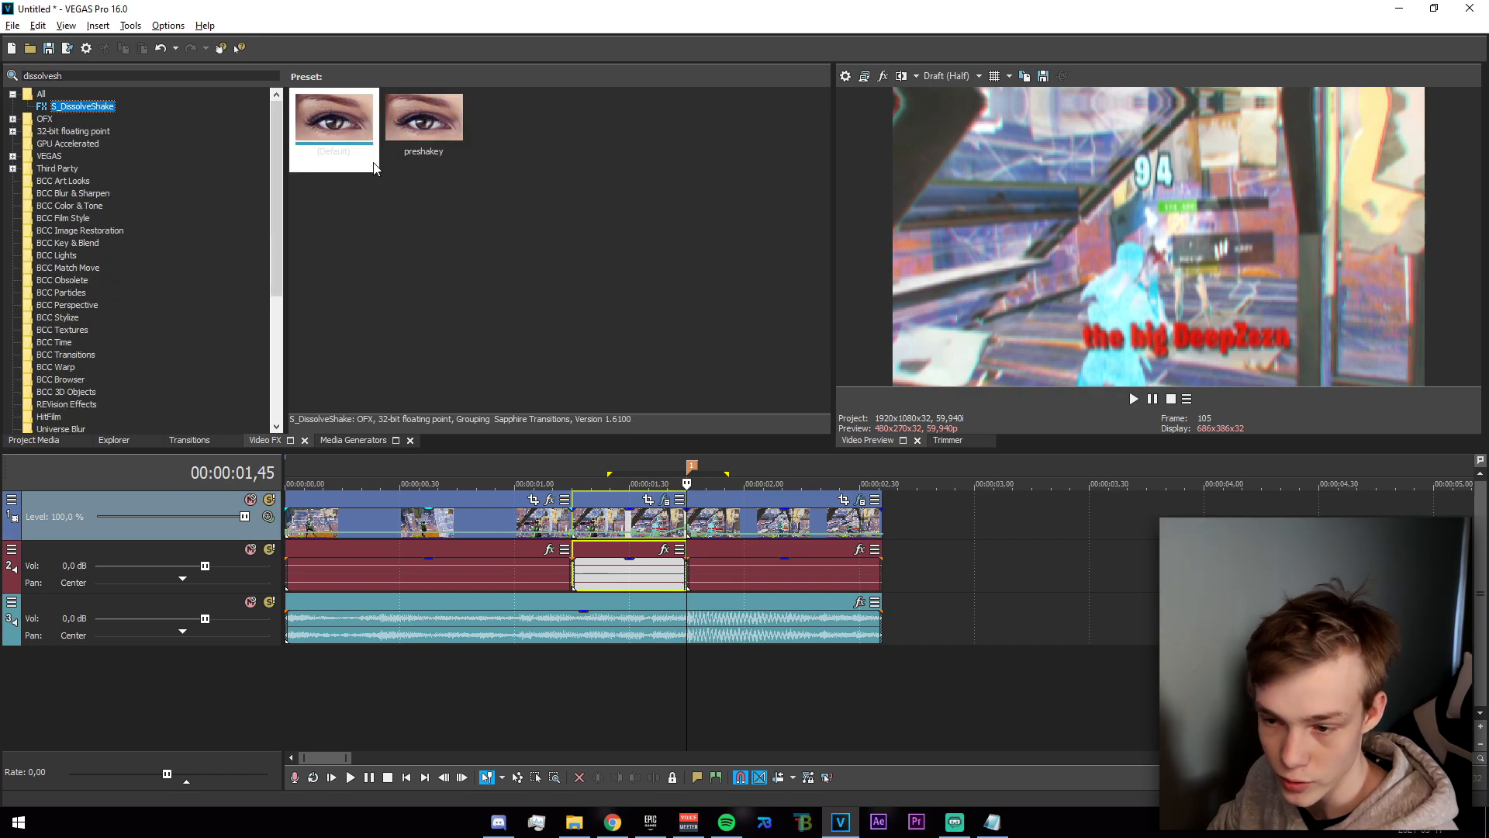
left_click(341, 147)
left_click_drag(423, 125, 566, 316)
left_click_drag(468, 173, 652, 512)
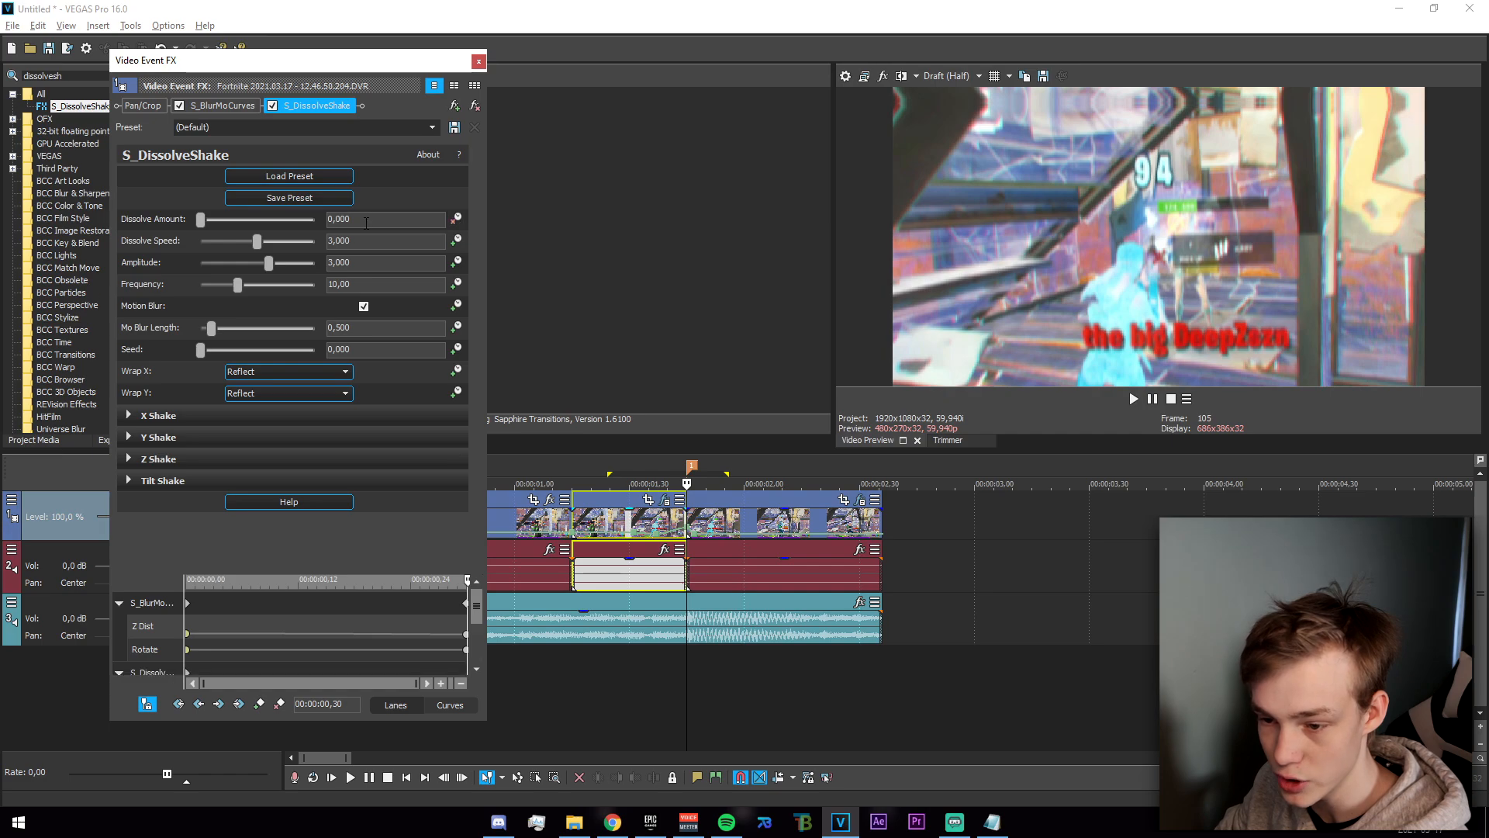
Keyframe the S_DissolveShake Dissolve Amount to 0,2 at the section's end and scrub through the section.
key("Return")
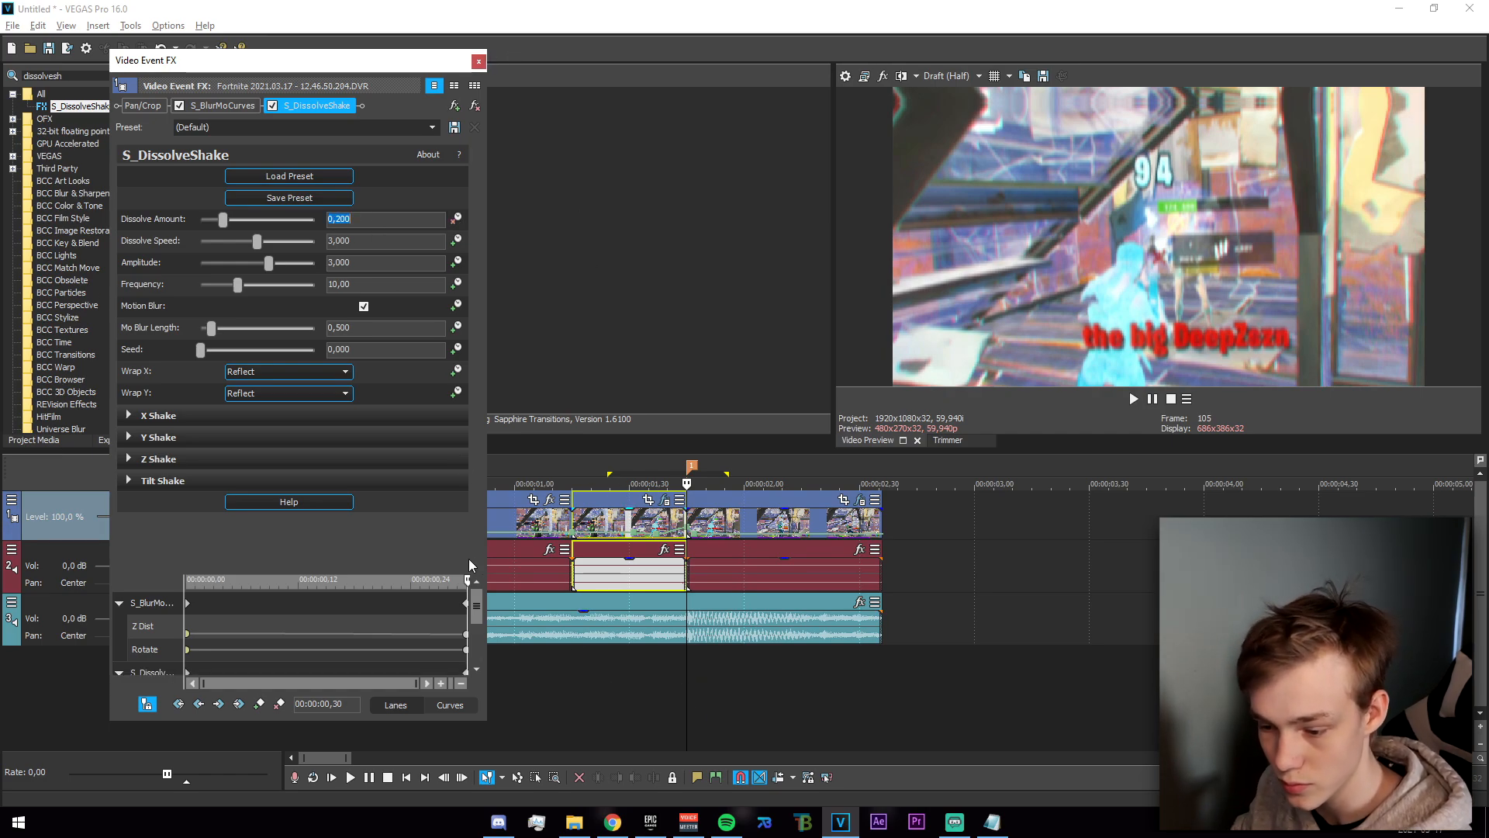
left_click(479, 60)
left_click_drag(572, 699, 660, 698)
Adjust the Dissolve Speed of S_DissolveShake on the section before the marker and scrub through the result.
left_click(665, 500)
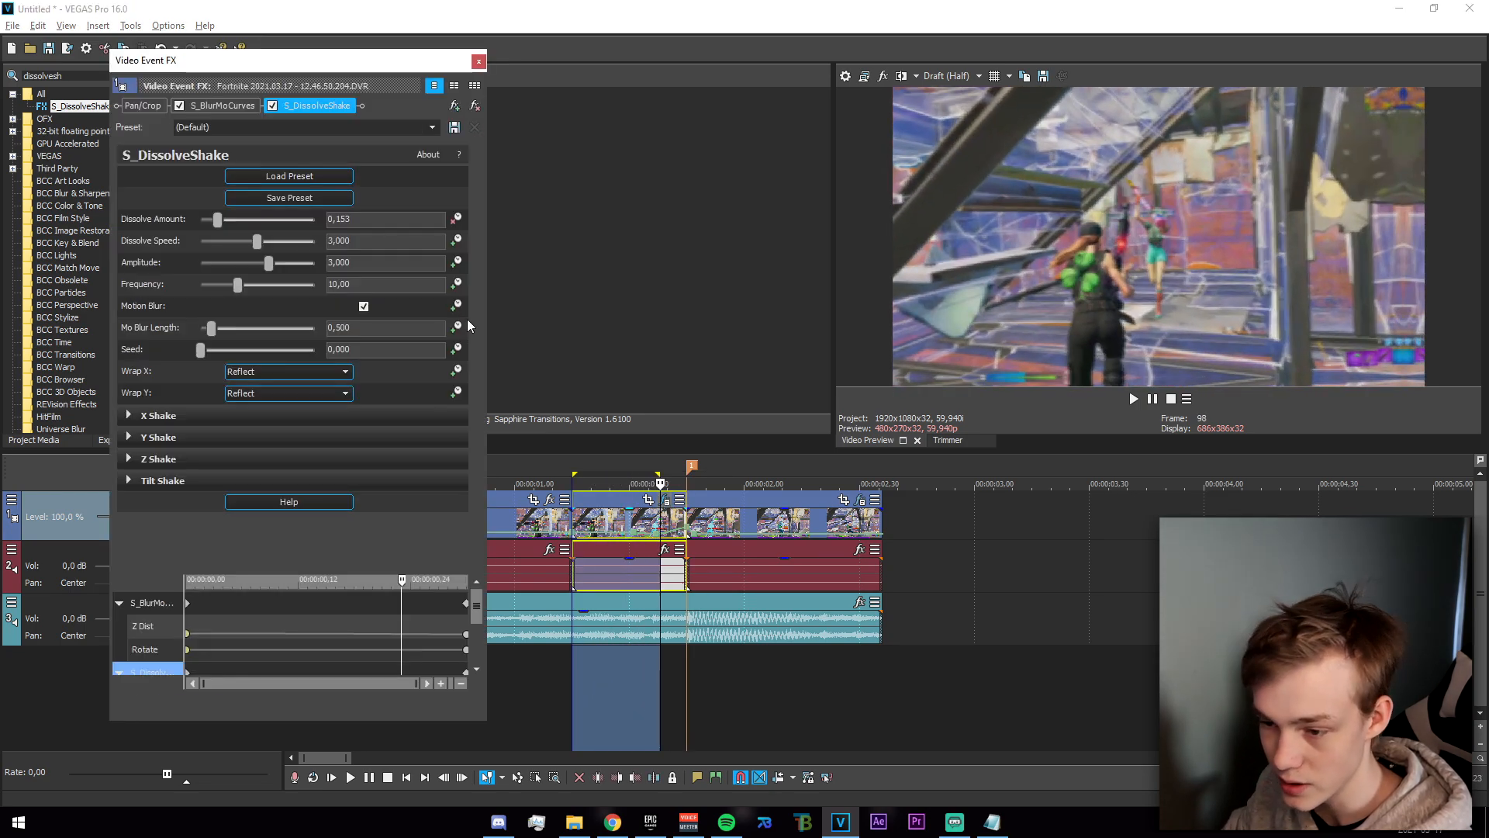
left_click(382, 240)
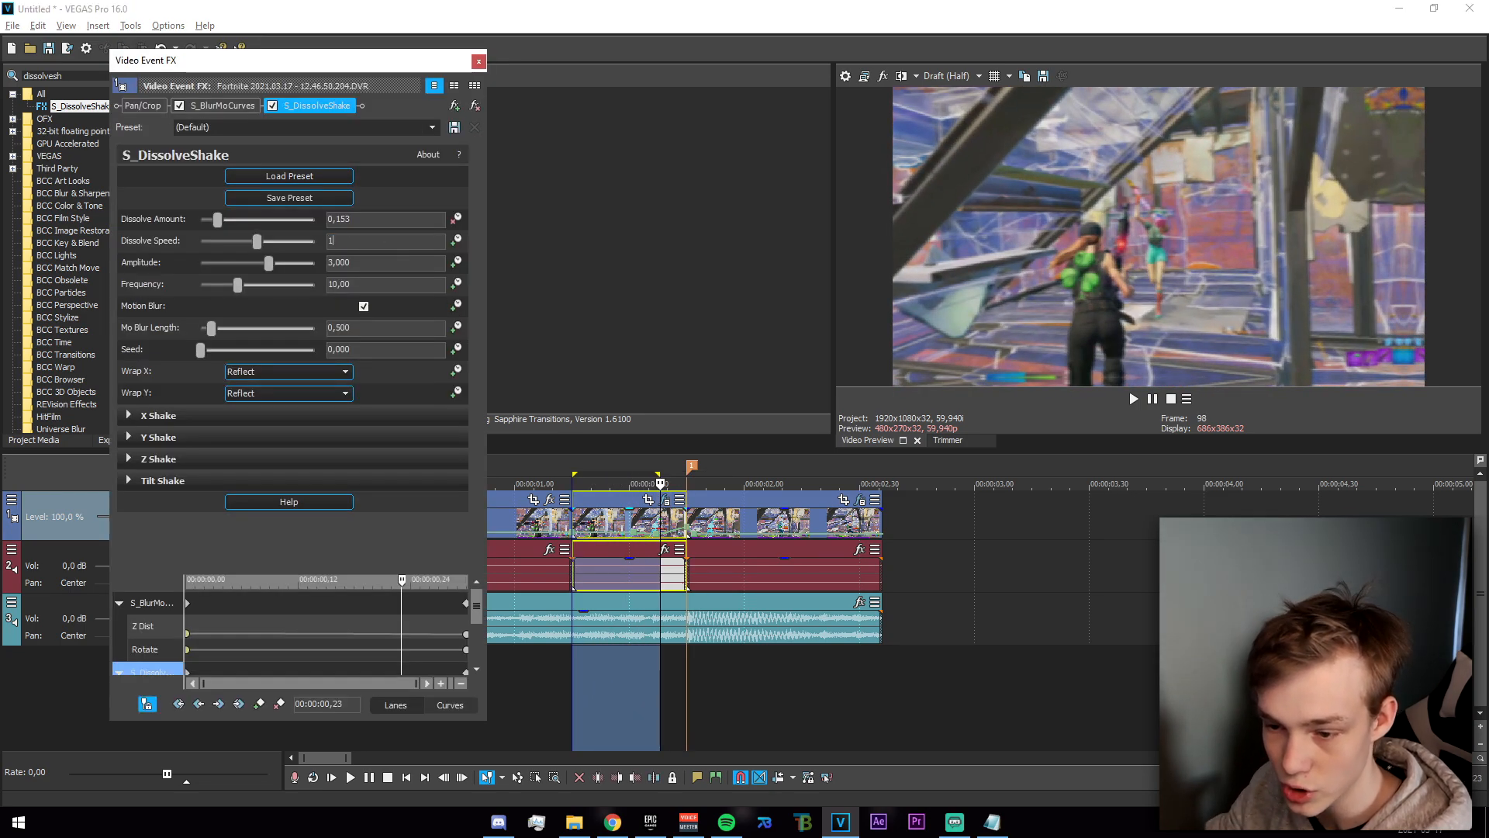
key("Return")
left_click(479, 61)
left_click_drag(523, 660, 730, 702)
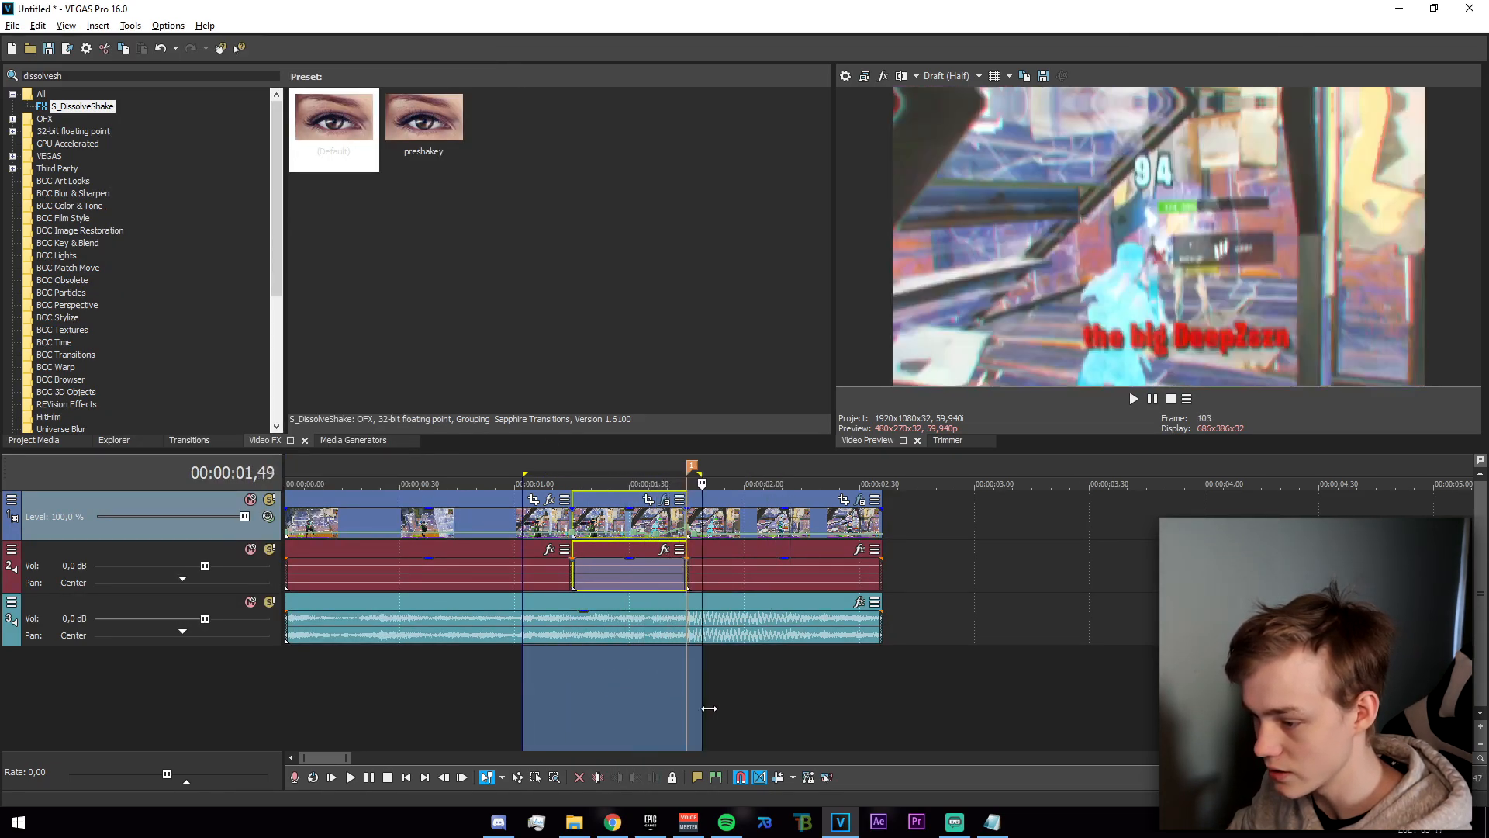
left_click(658, 696)
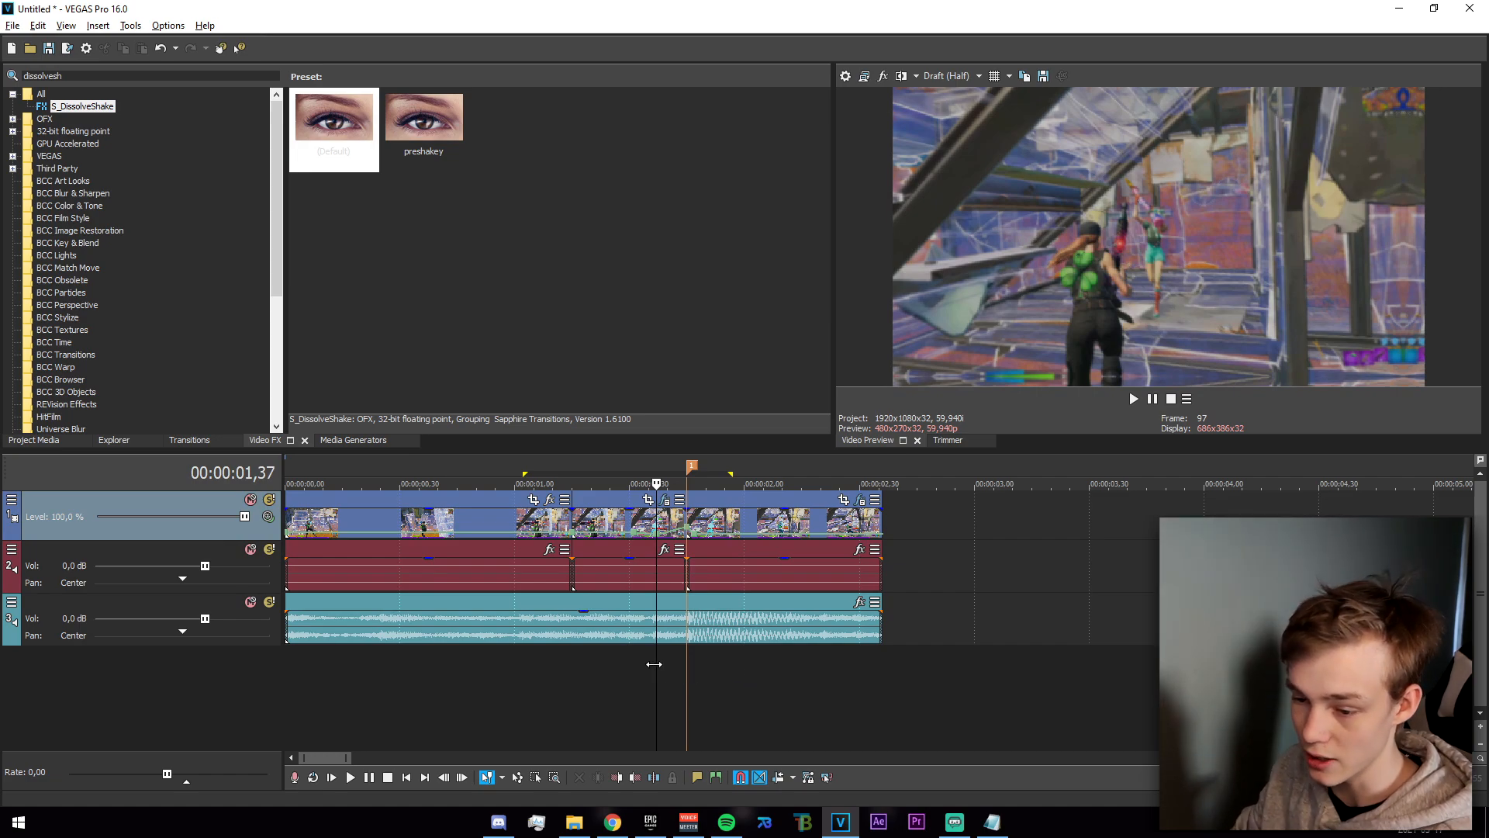
Insert a new empty video track above the gameplay track.
left_click(586, 691)
right_click(646, 691)
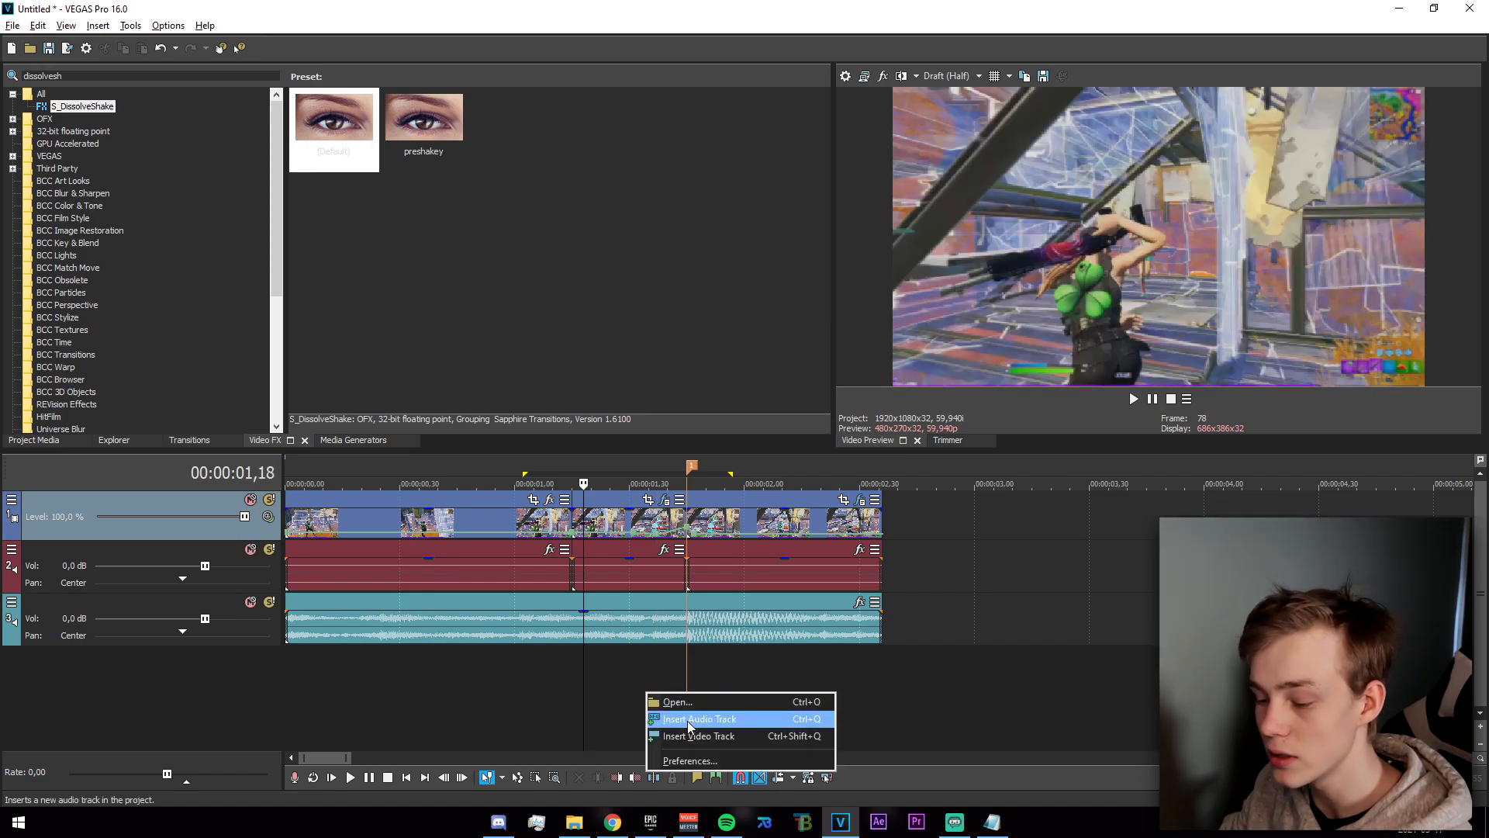
left_click(686, 722)
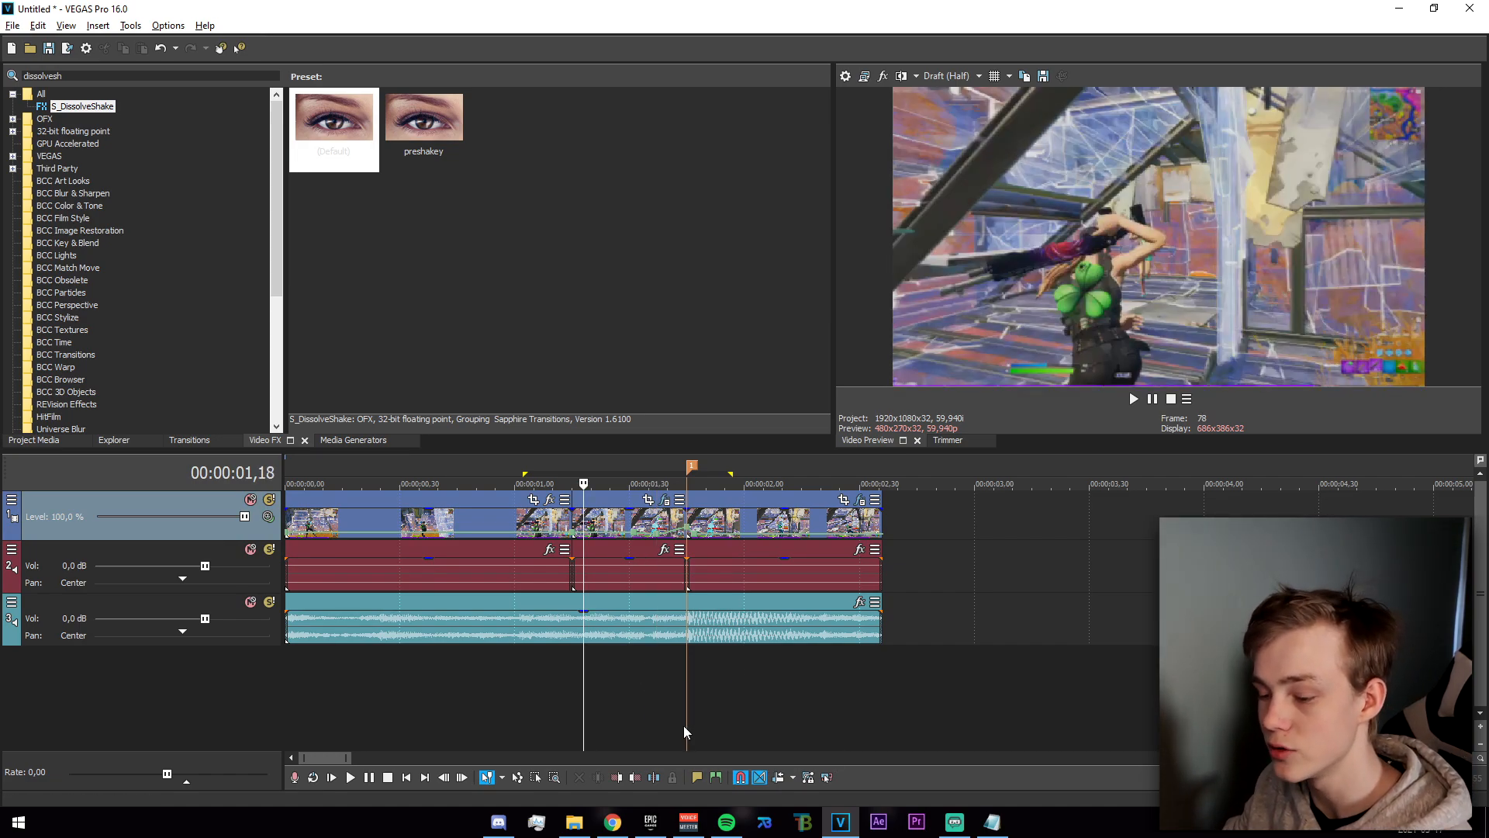
right_click(602, 699)
left_click(956, 729)
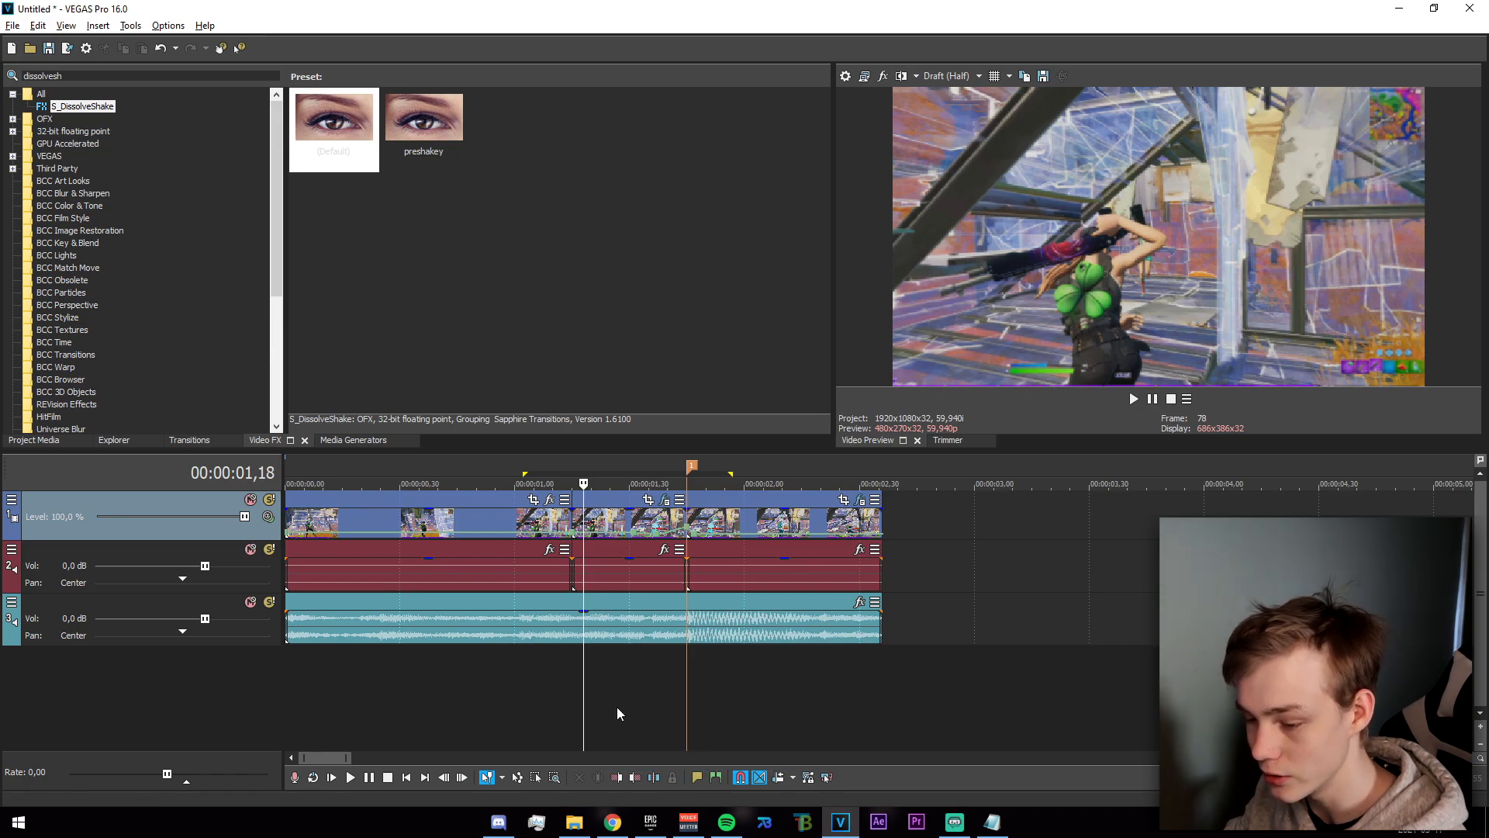
left_click_drag(599, 709, 603, 709)
right_click(661, 725)
left_click(733, 671)
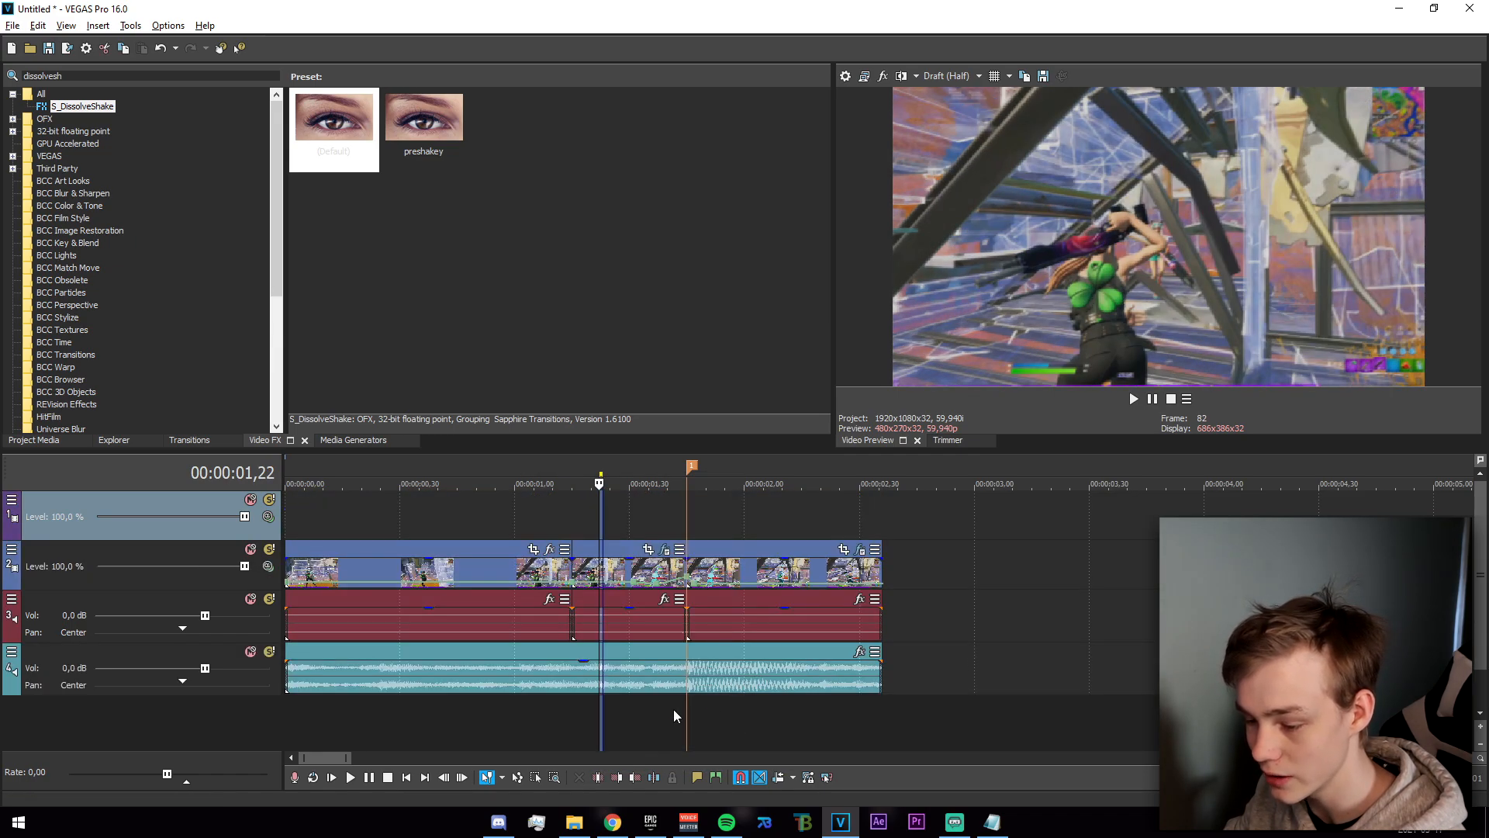
Ungroup the video section before the marker and place a copy of it directly above on the new track.
left_click(618, 578)
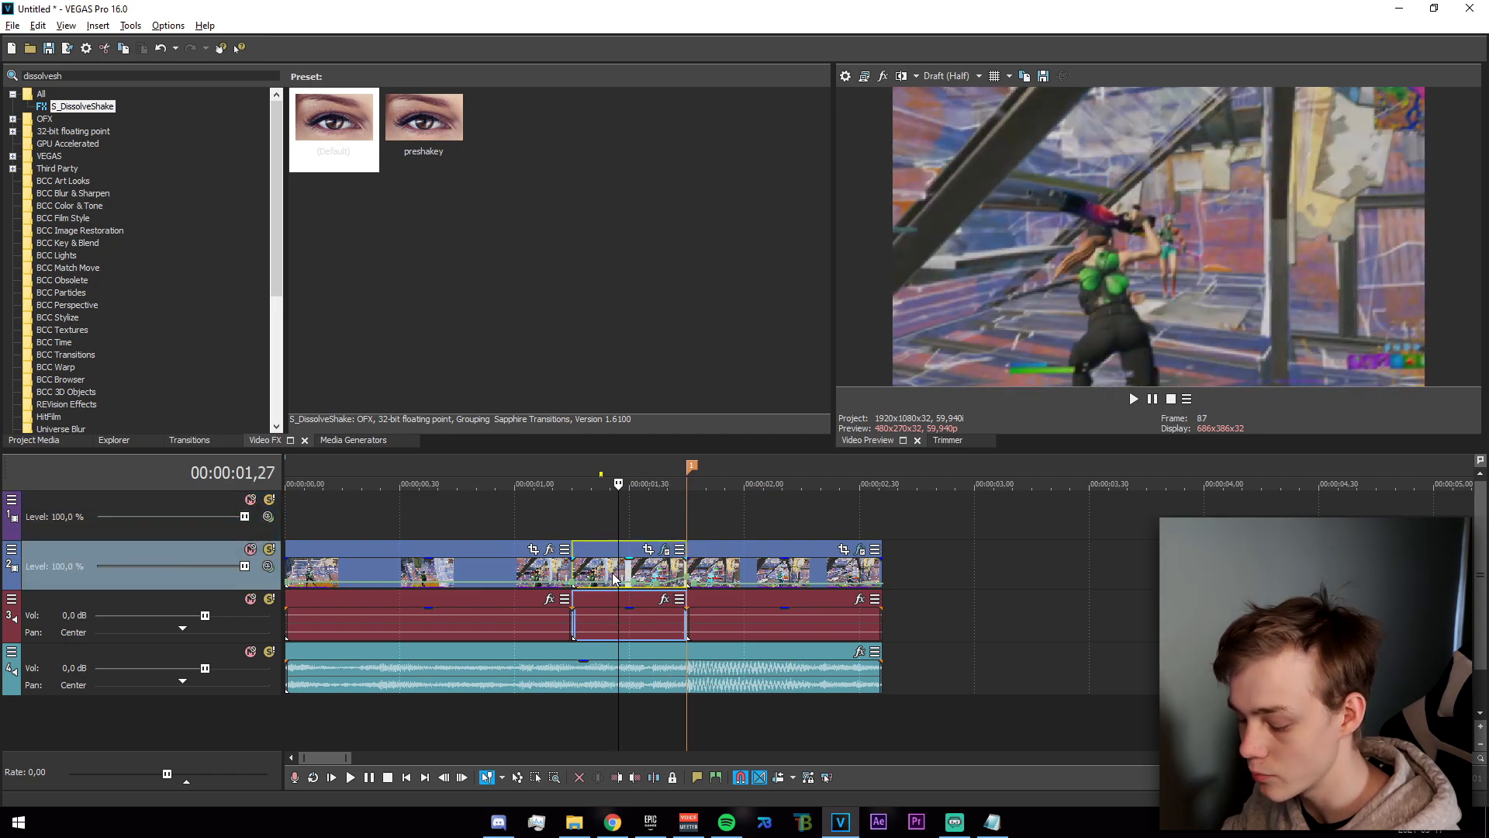
key("u")
left_click_drag(648, 571, 647, 519)
left_click(691, 520)
left_click(674, 521)
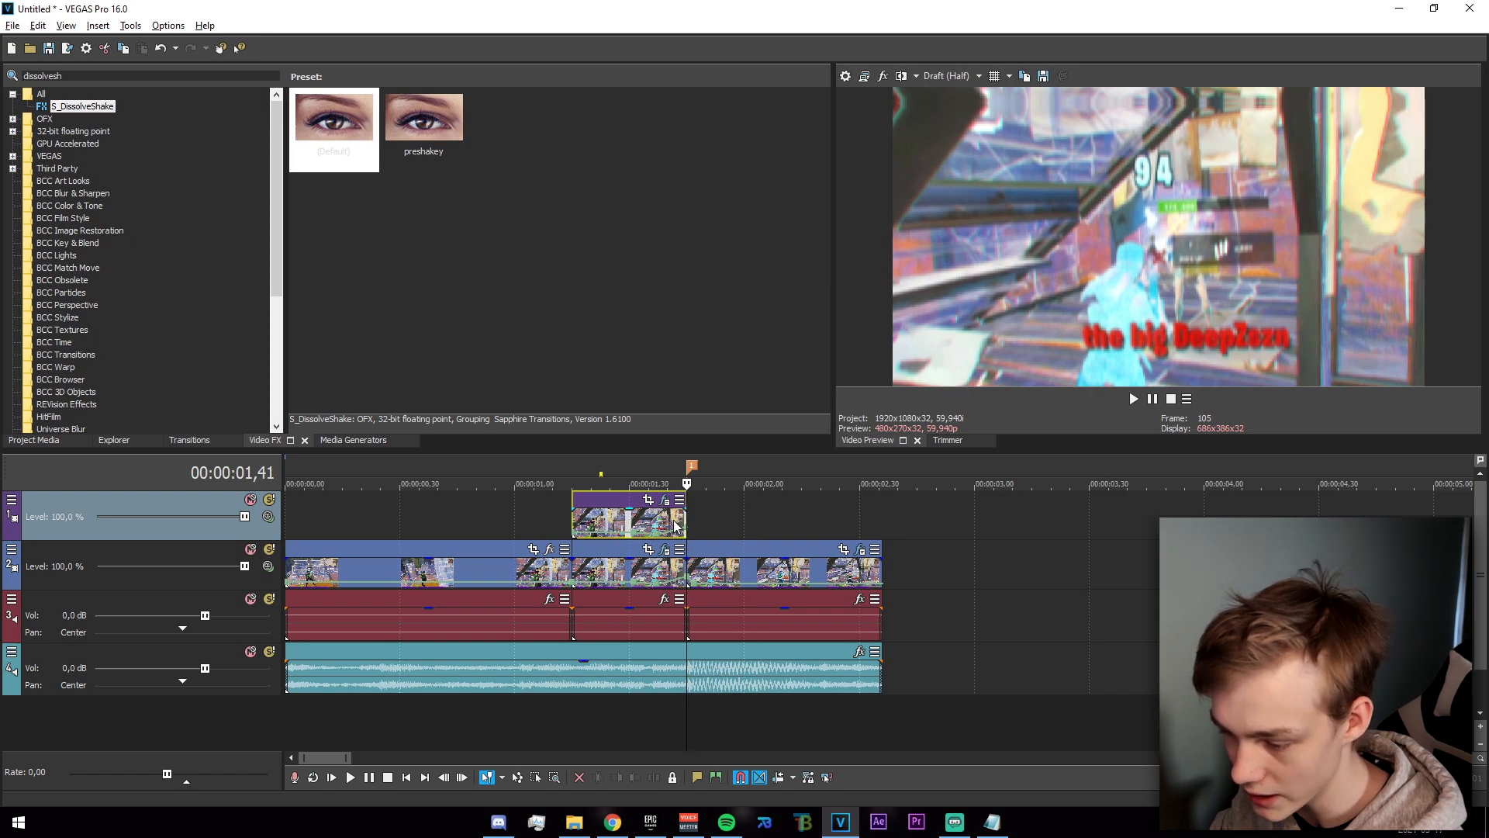
Add a fade-in at the start and a very short fade-out at the end of the copied section.
left_click_drag(573, 509, 588, 515)
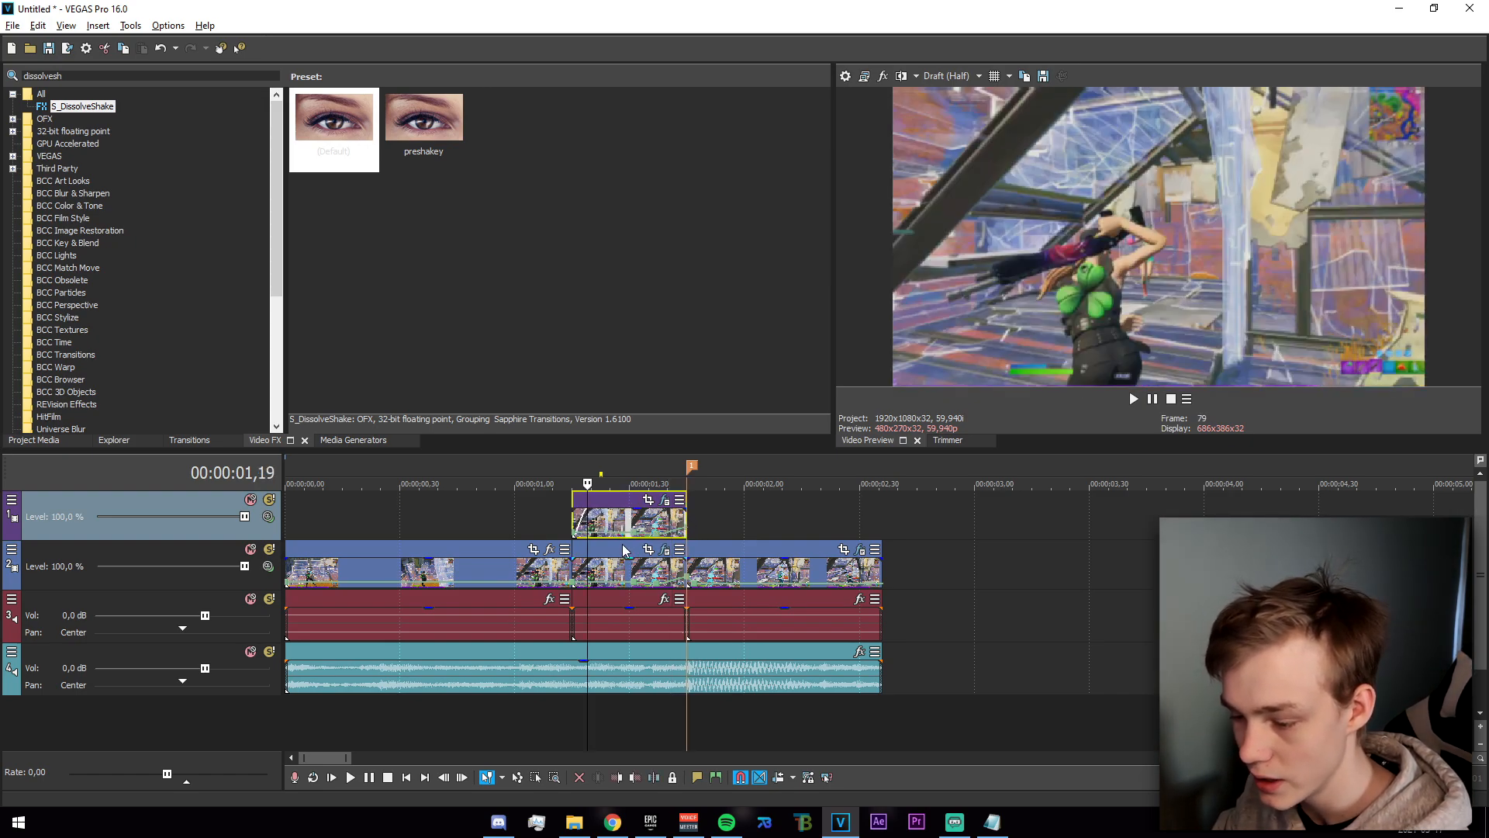
left_click(681, 519)
scroll(681, 520, "up", 3)
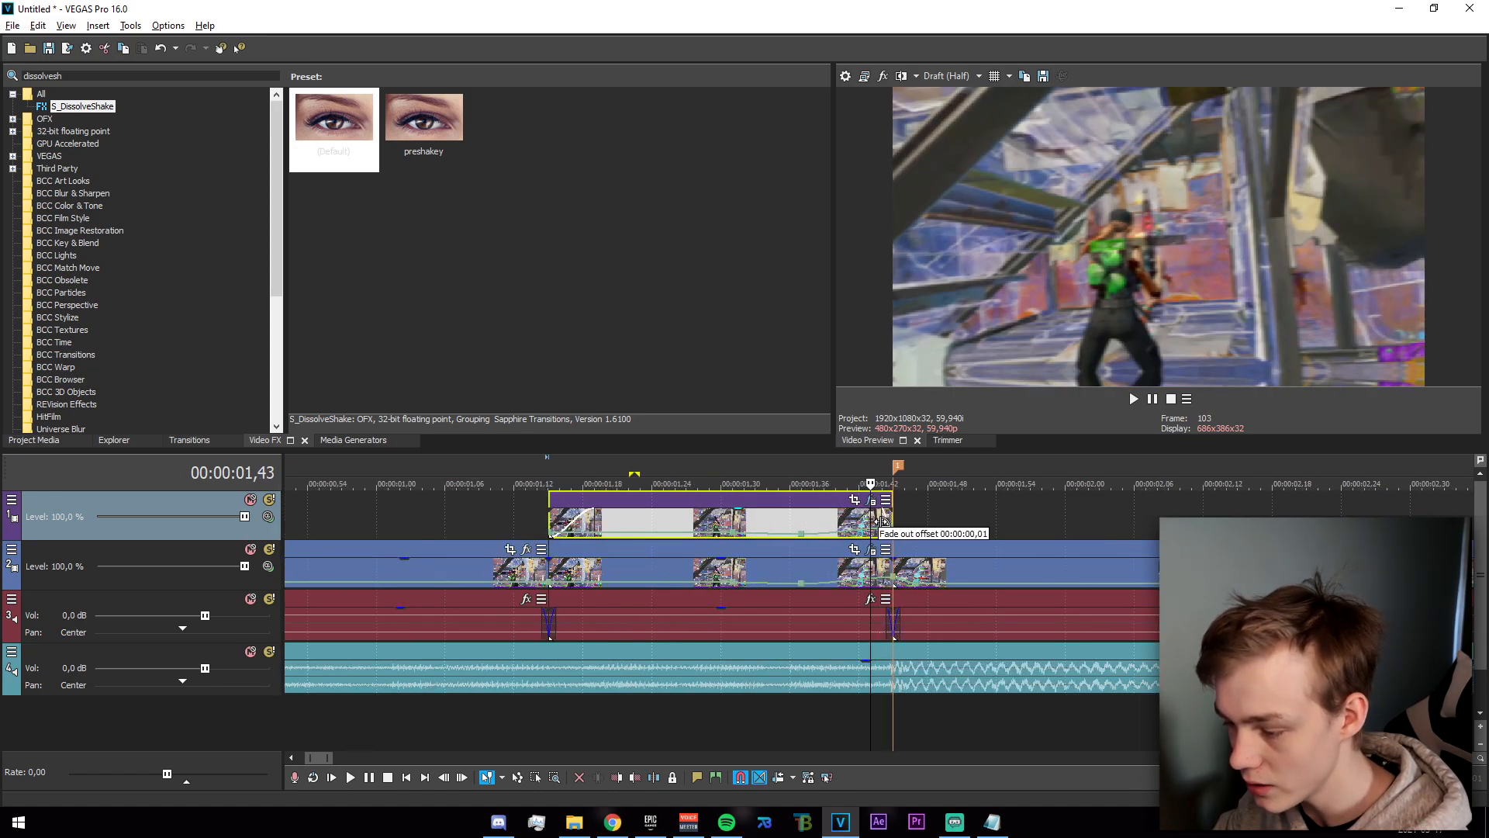
left_click(550, 522)
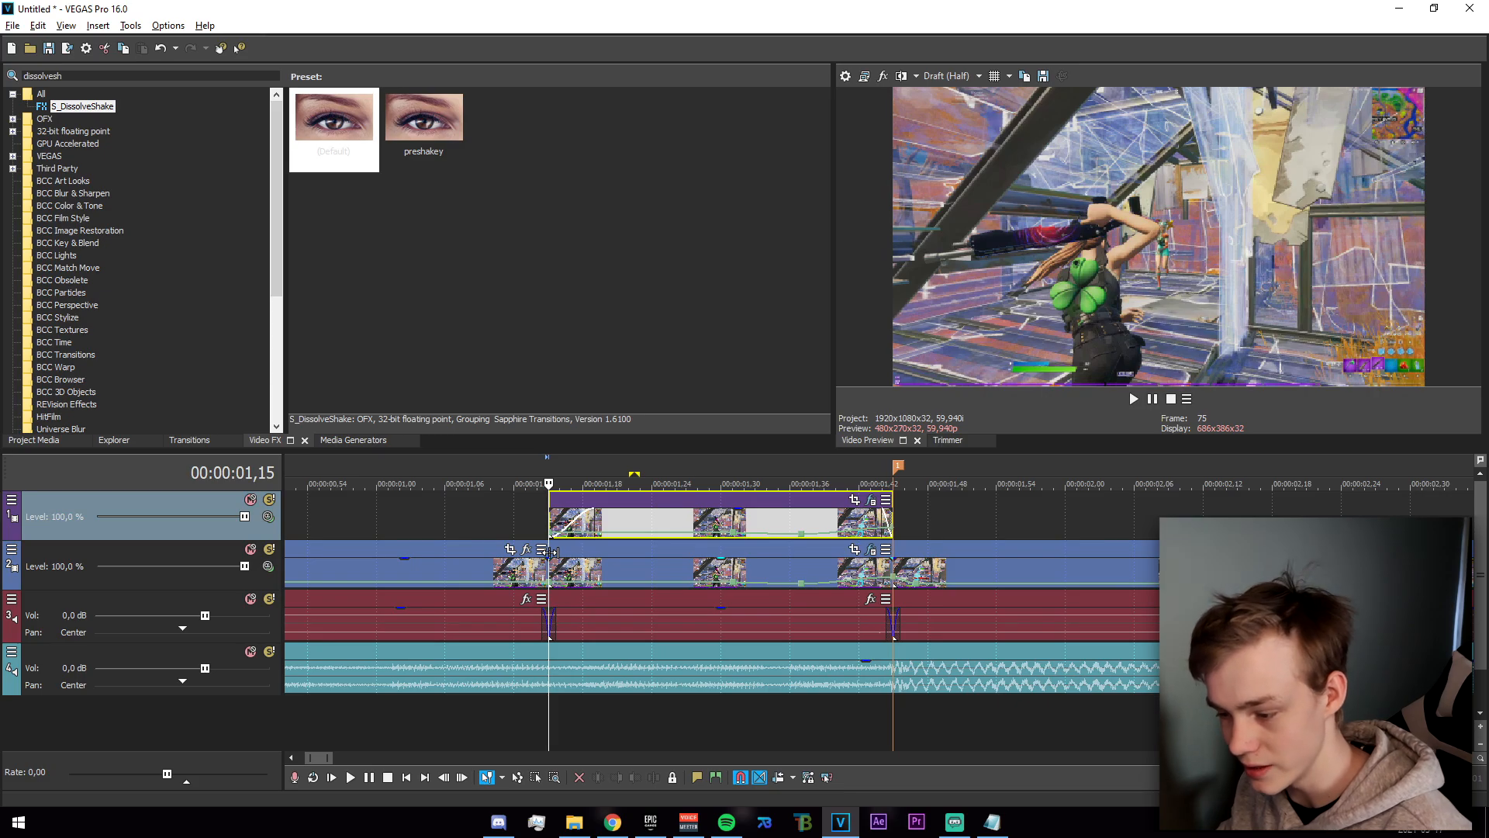
Enable the Pan/Crop mask on the copied section and draw a rotated rectangular mask at its last frame.
left_click(854, 500)
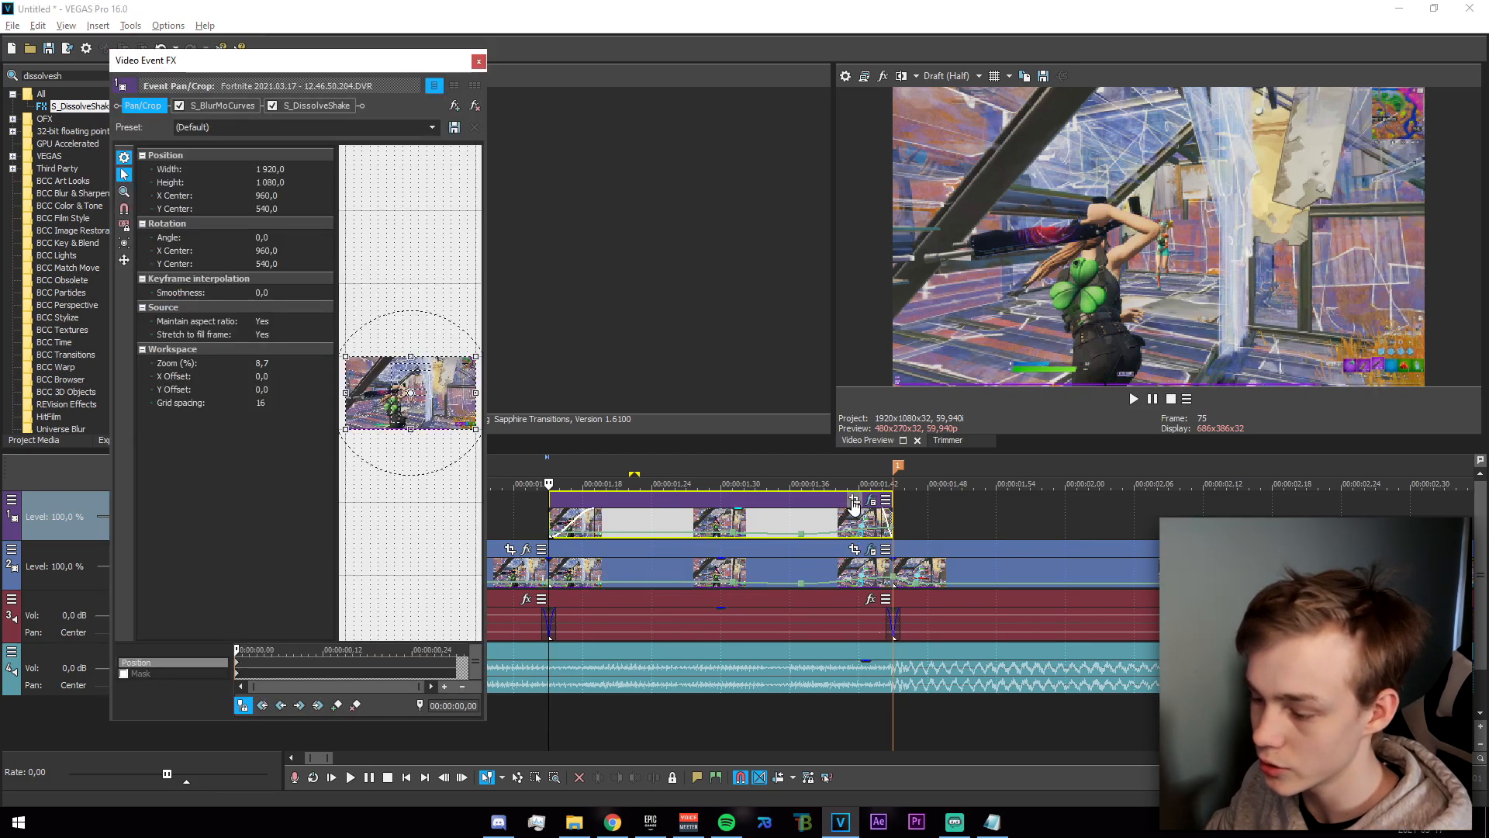
left_click(124, 673)
left_click_drag(487, 580, 660, 599)
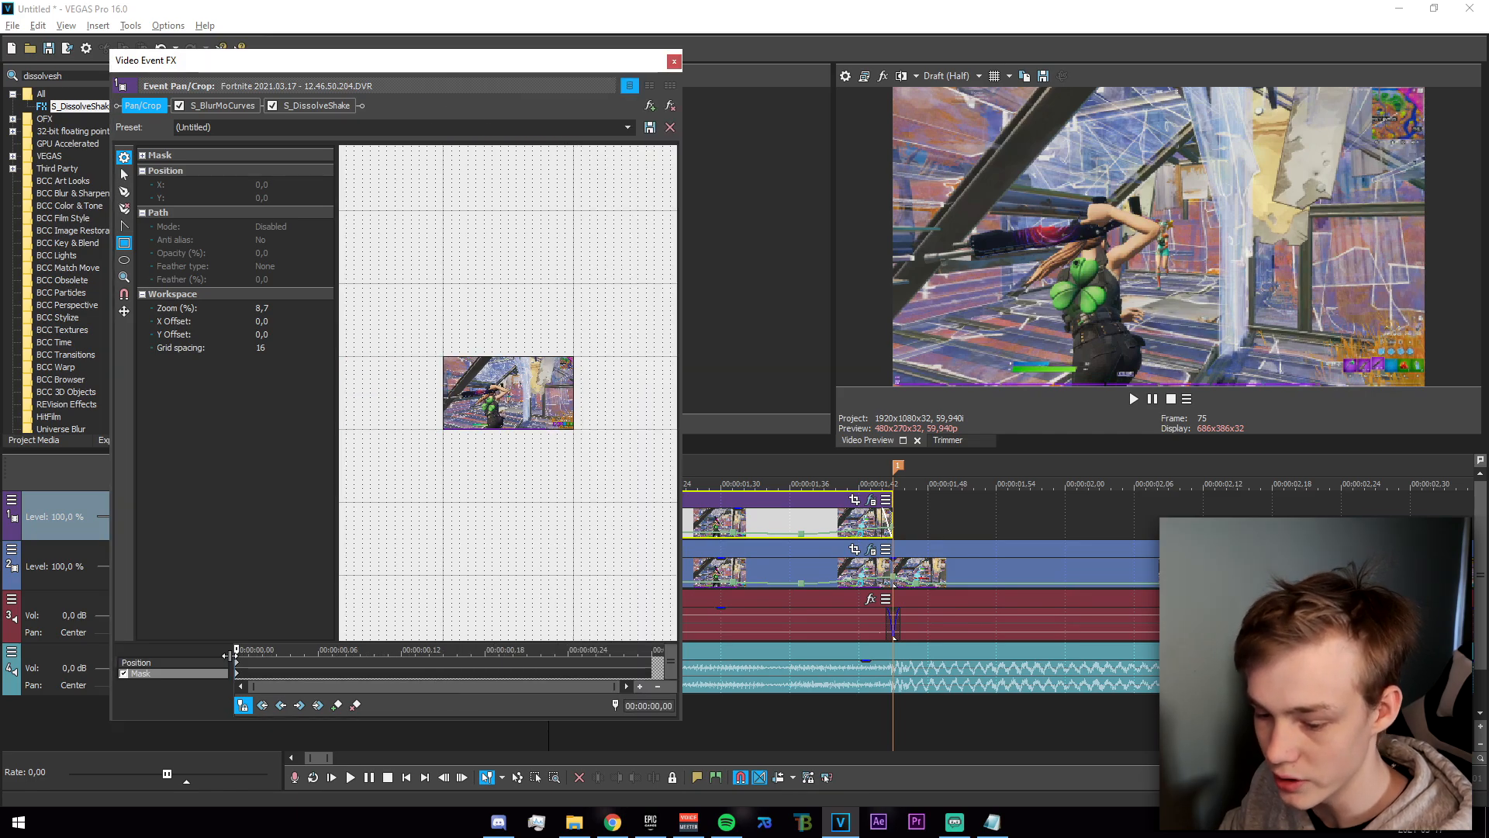
scroll(511, 541, "down", 2)
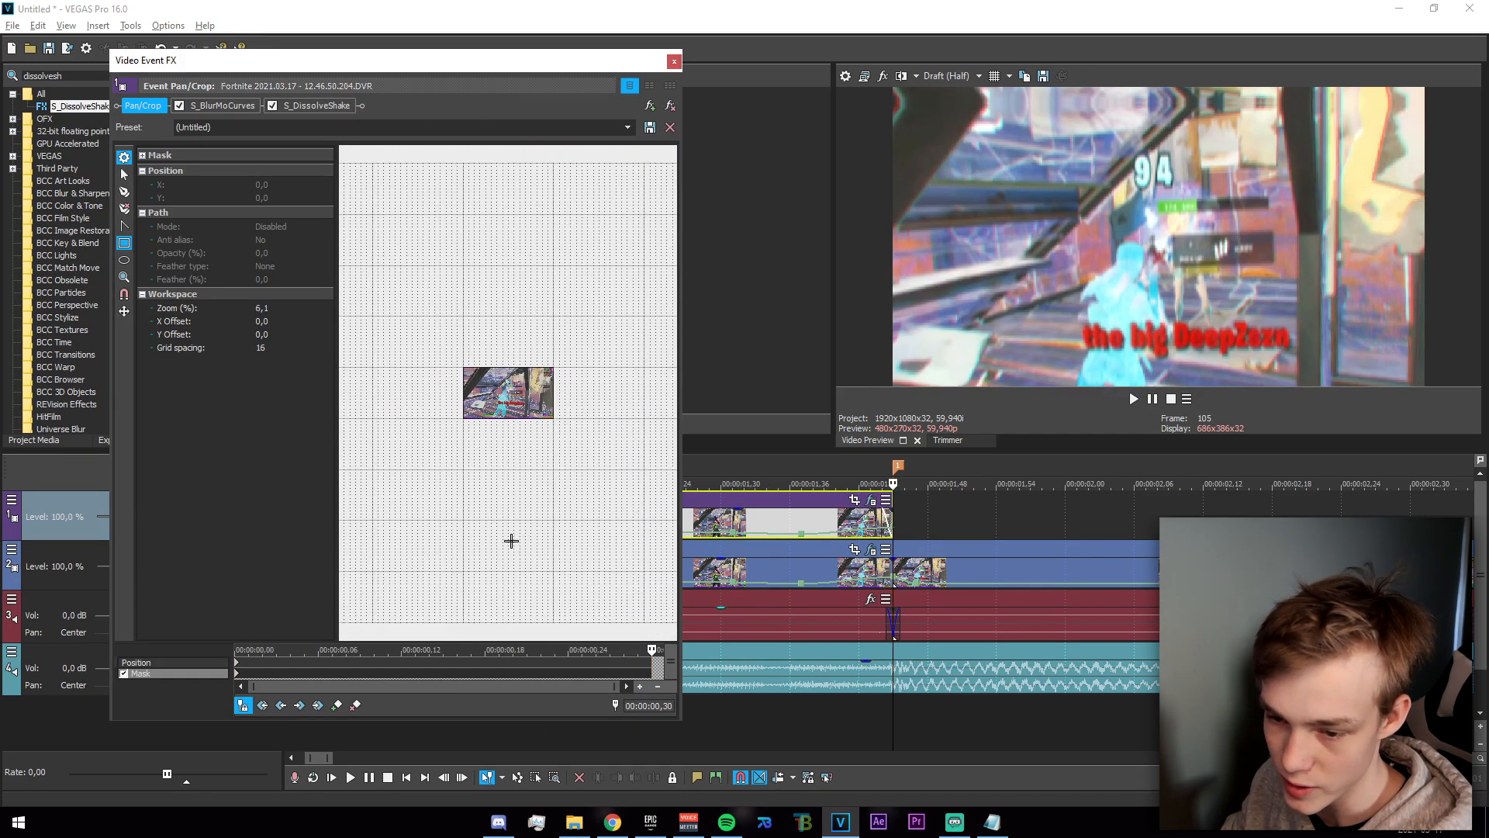
left_click_drag(446, 291, 556, 532)
left_click_drag(592, 422, 571, 492)
Resize, rotate and reposition the last-frame mask into a wide diagonal band covering the whole picture, centred at about X 1018,7 and Y 496,0.
scroll(515, 432, "up", 3)
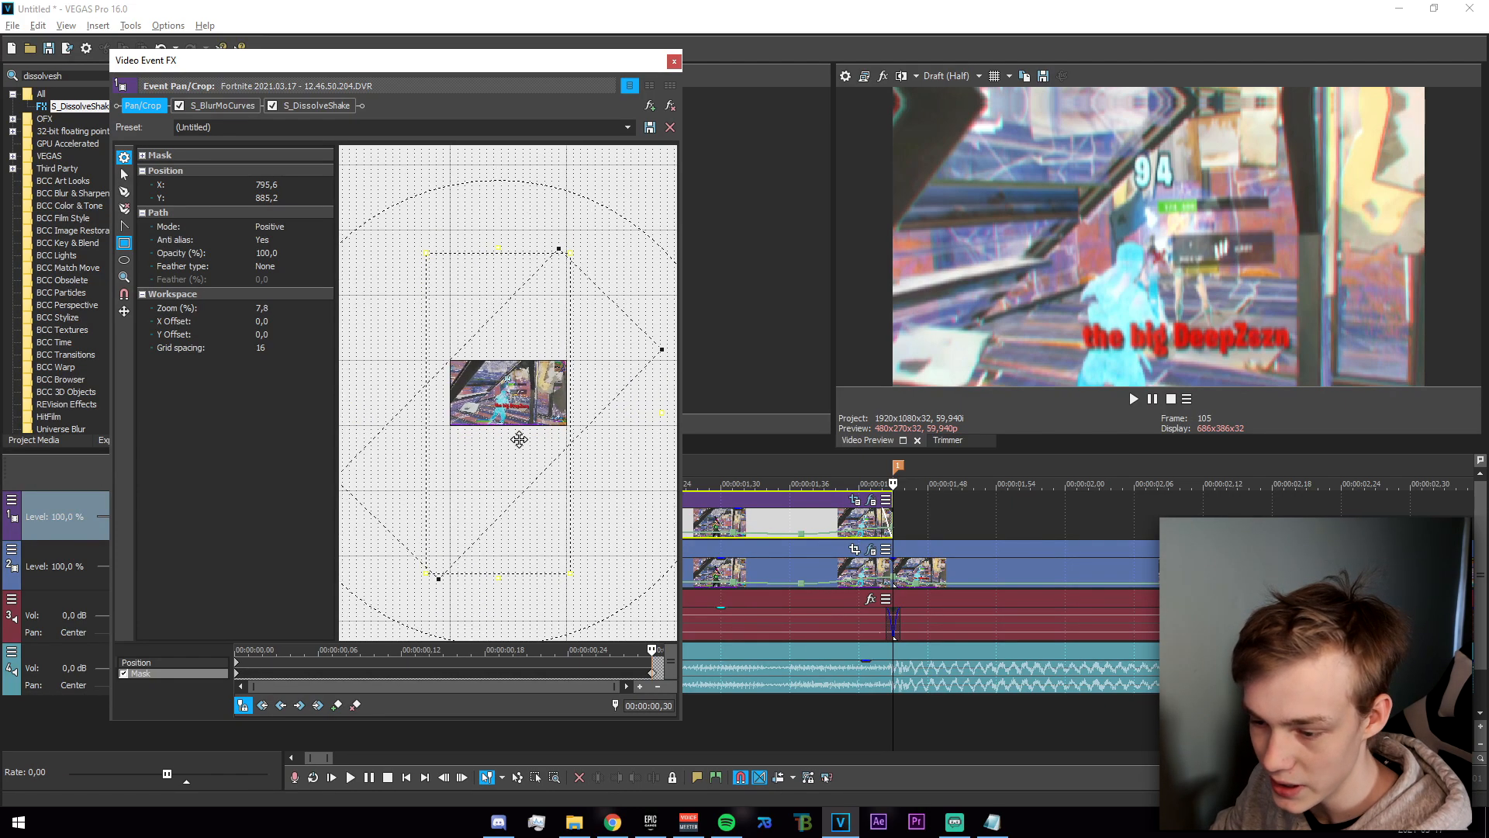
left_click_drag(513, 420, 522, 428)
scroll(529, 429, "down", 2)
scroll(530, 429, "down", 1)
left_click_drag(501, 520, 504, 464)
left_click_drag(488, 386, 499, 405)
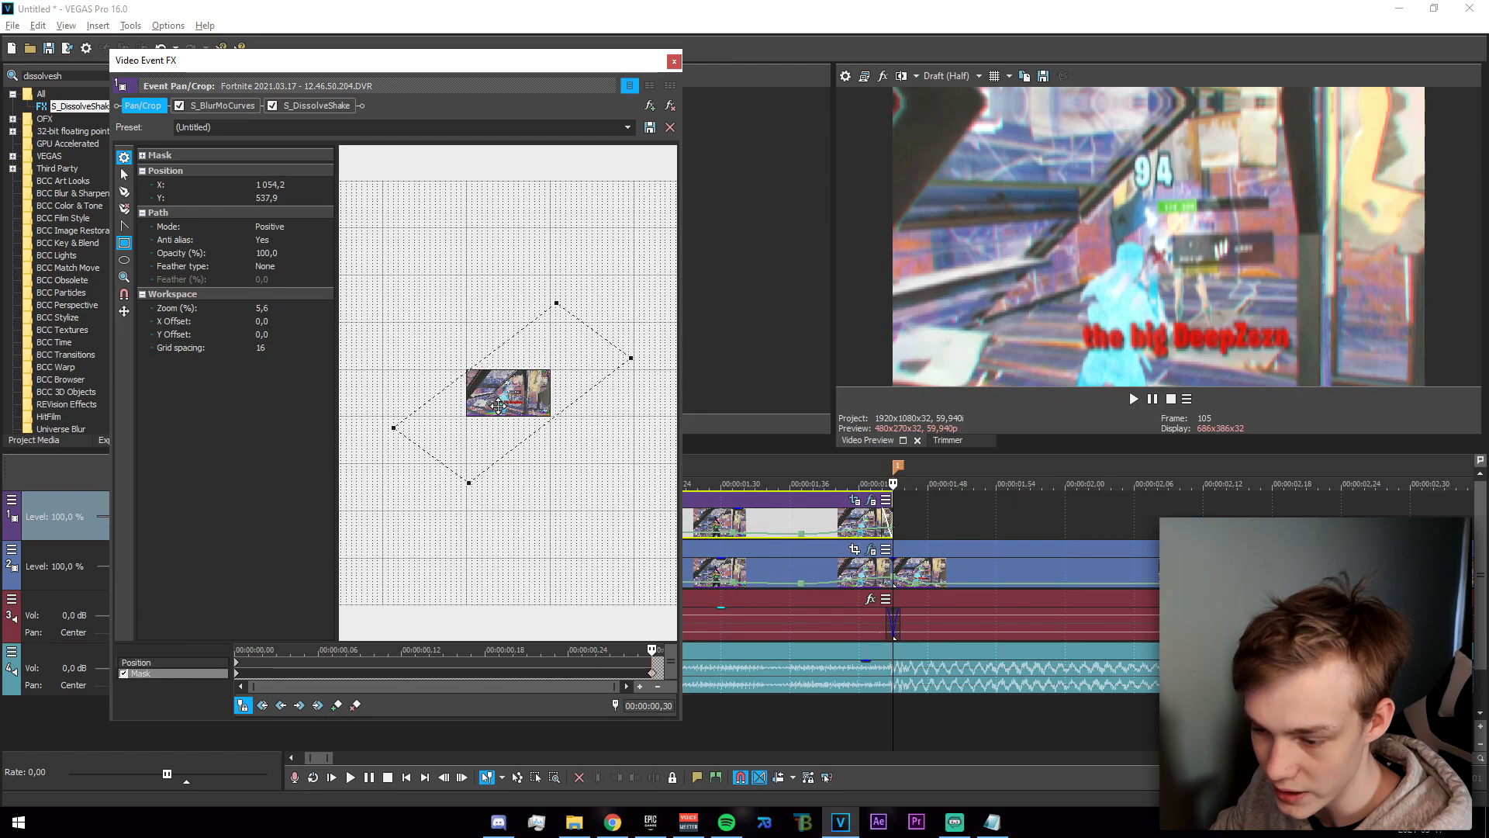
scroll(481, 411, "up", 4)
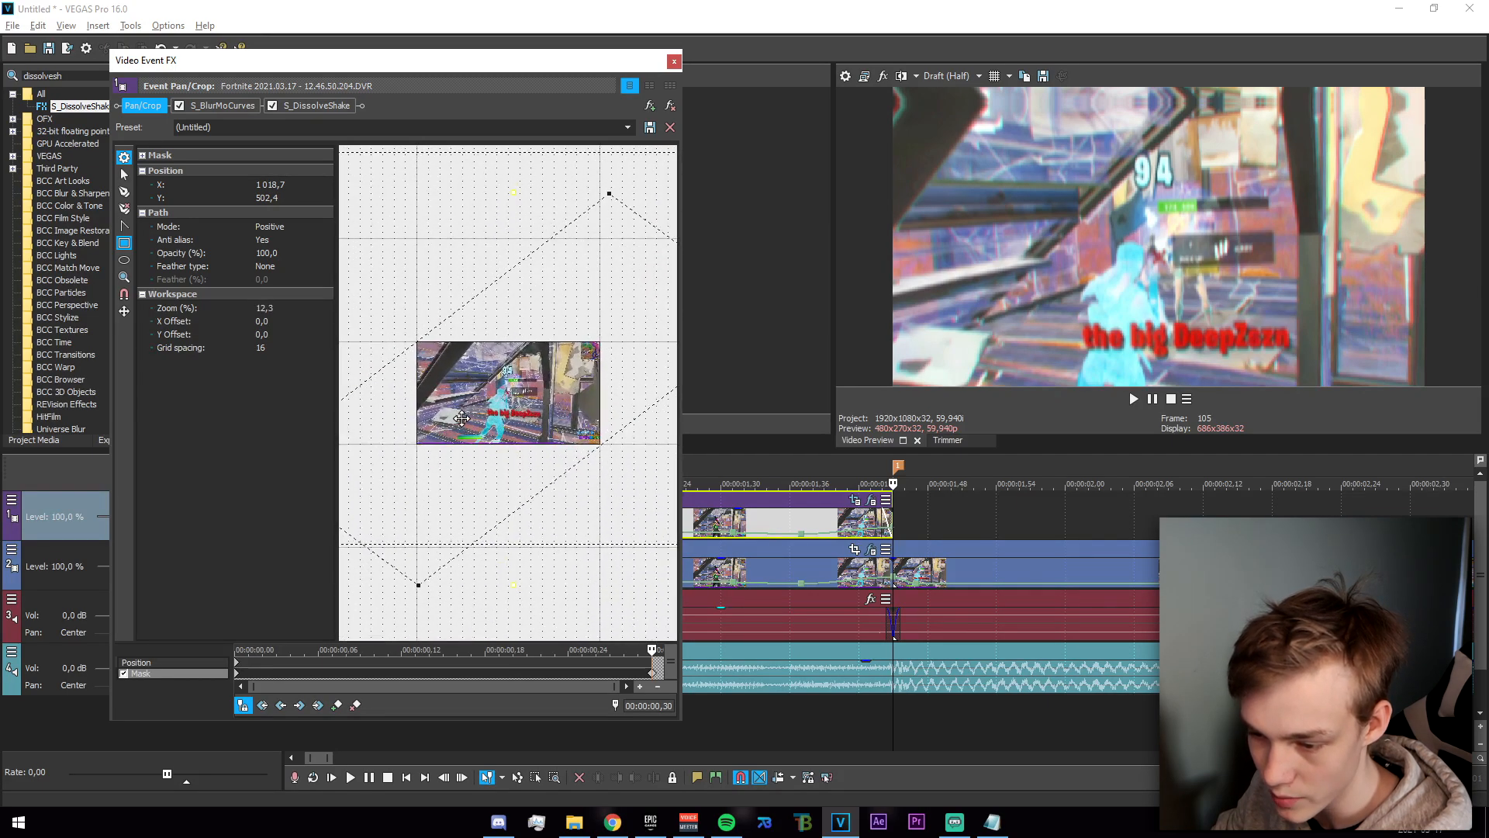
scroll(506, 406, "up", 1)
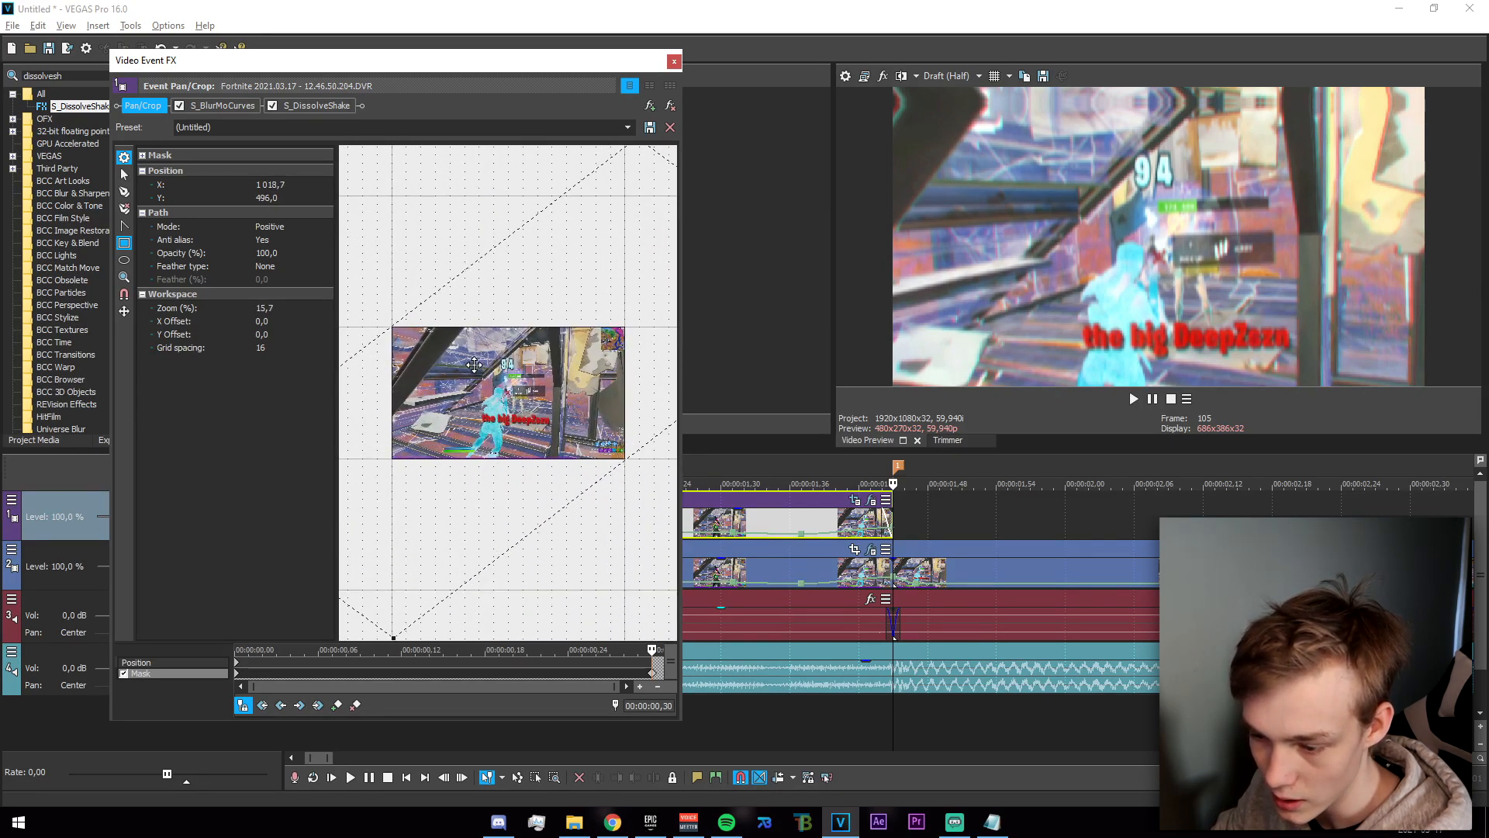
scroll(512, 435, "down", 3)
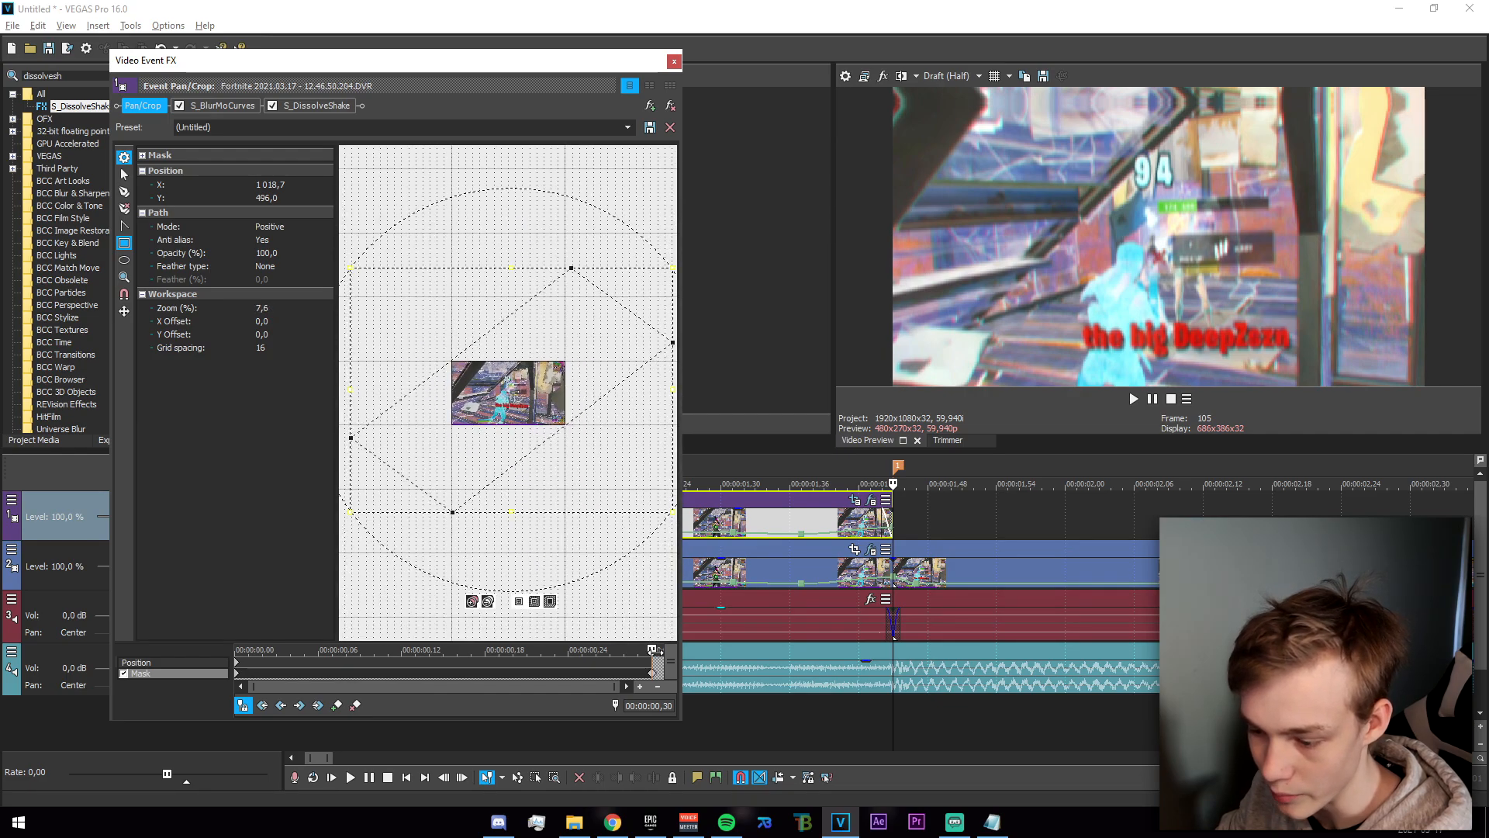
scroll(569, 454, "up", 1)
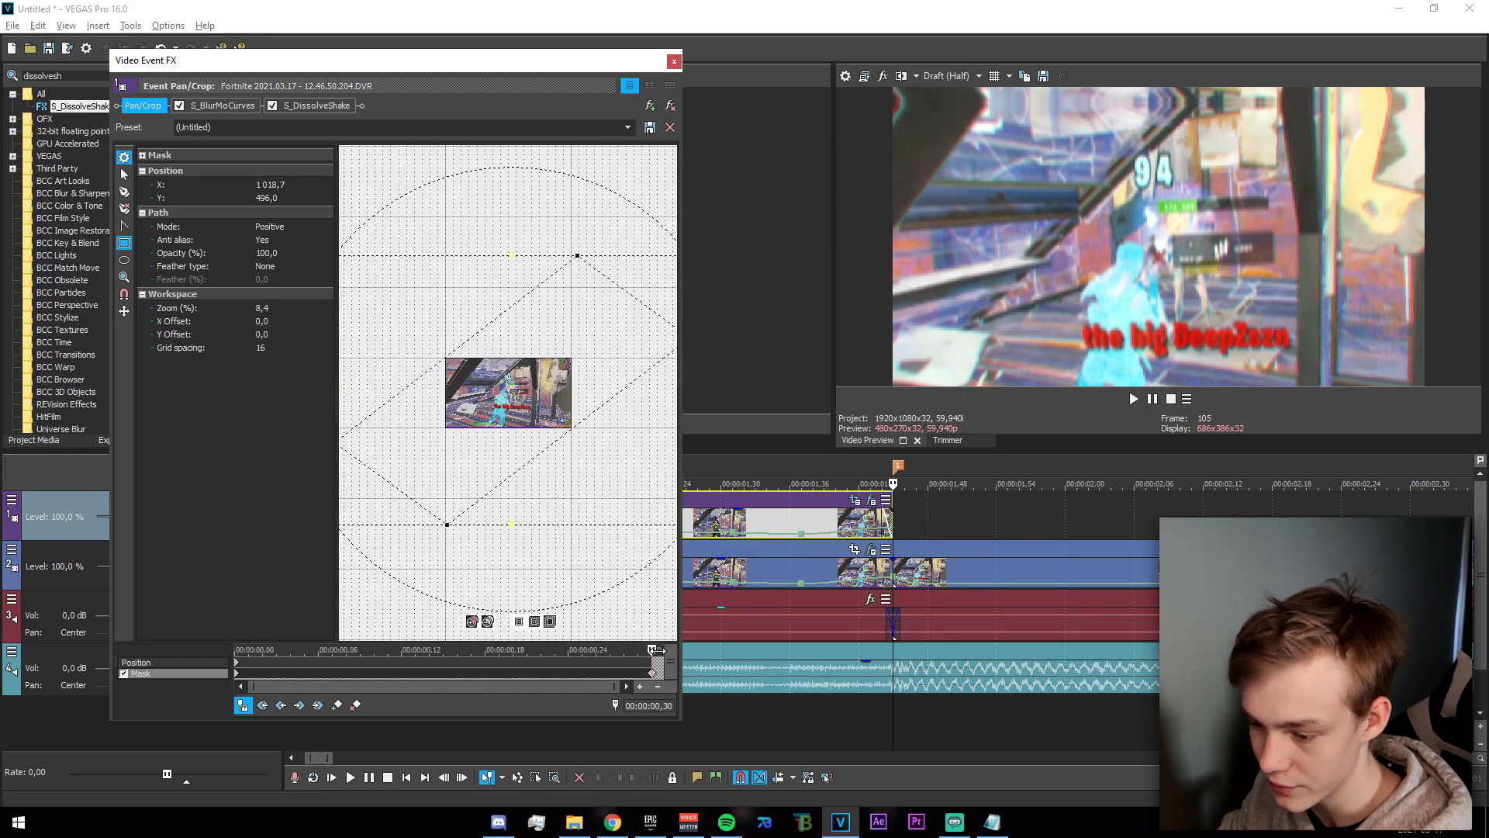
Replace the mask keyframe at the section's first frame with the same mask narrowed into a thin diagonal strip.
left_click_drag(654, 650, 208, 667)
left_click(237, 673)
key("Delete")
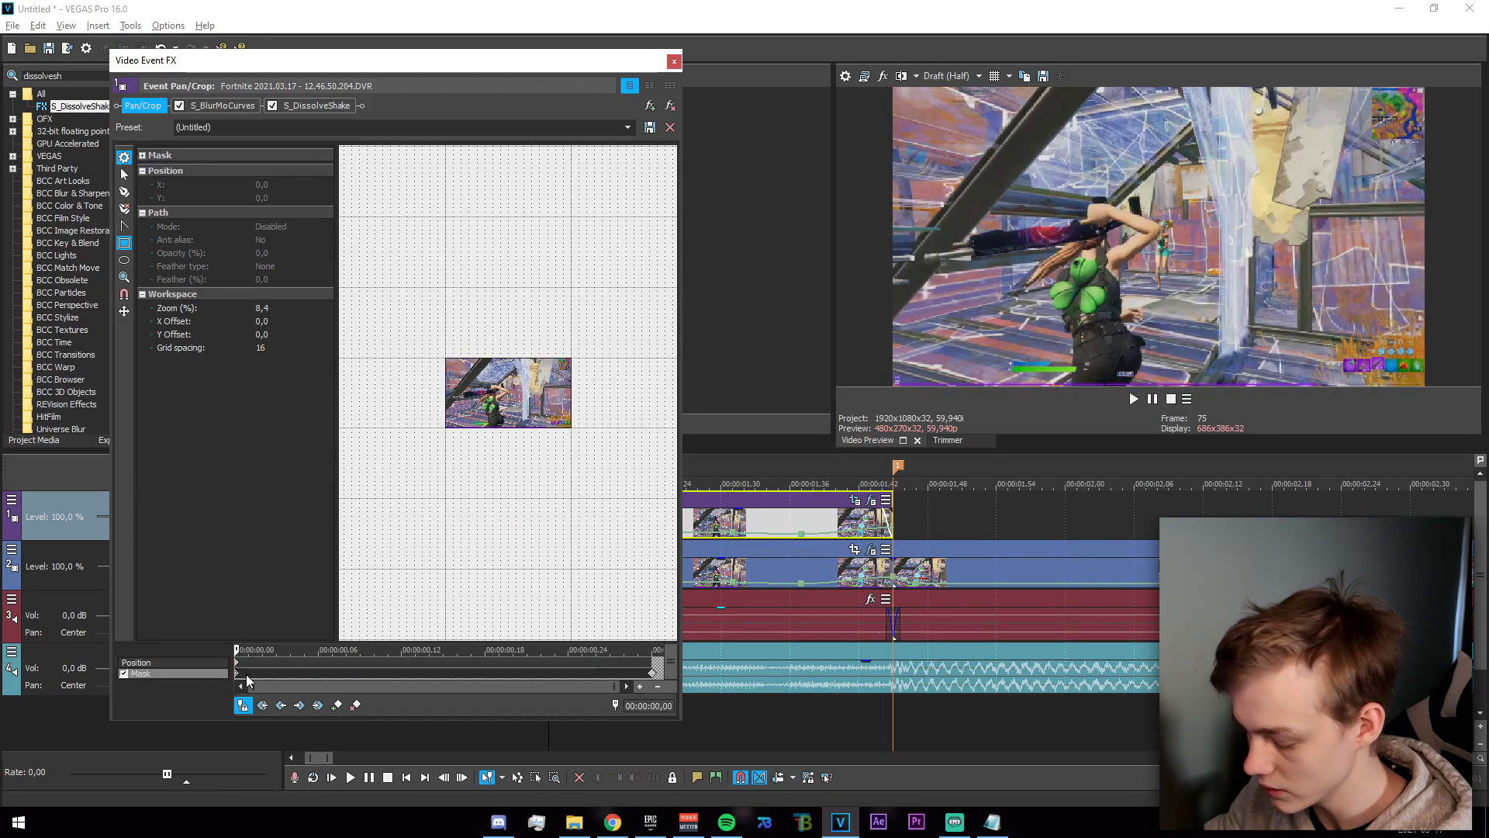
scroll(375, 488, "down", 3)
left_click_drag(556, 274, 510, 272)
left_click_drag(602, 391, 431, 391)
left_click_drag(462, 331, 465, 332)
mouse_move(490, 335)
left_mouse_down()
mouse_move(505, 356)
mouse_move(482, 323)
left_mouse_up()
left_click_drag(388, 346, 463, 375)
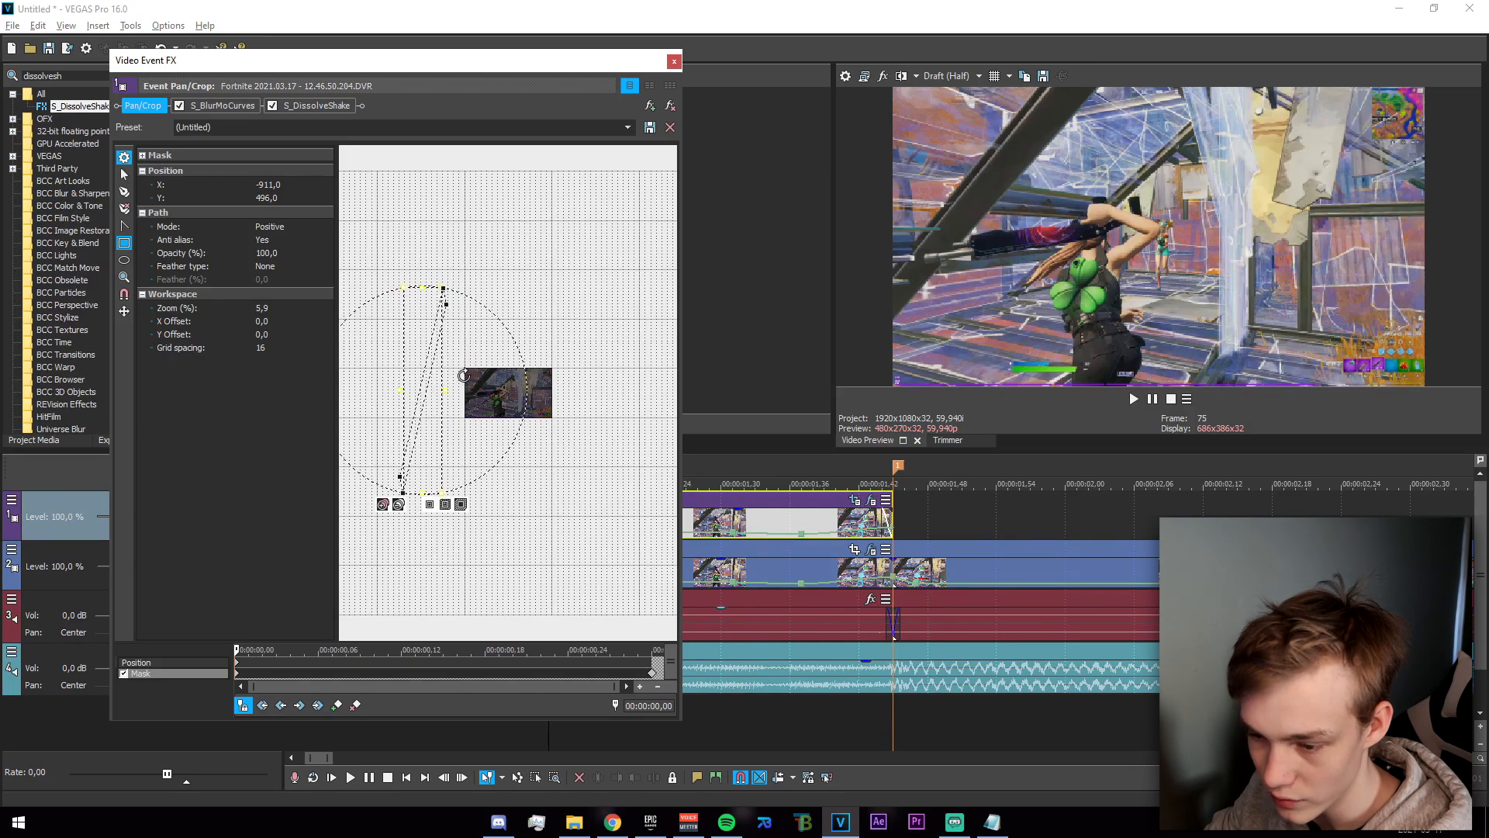
left_click(525, 500)
Move the thin first-frame mask across the middle of the picture, narrow it further and rotate it to a steep diagonal.
left_click(126, 176)
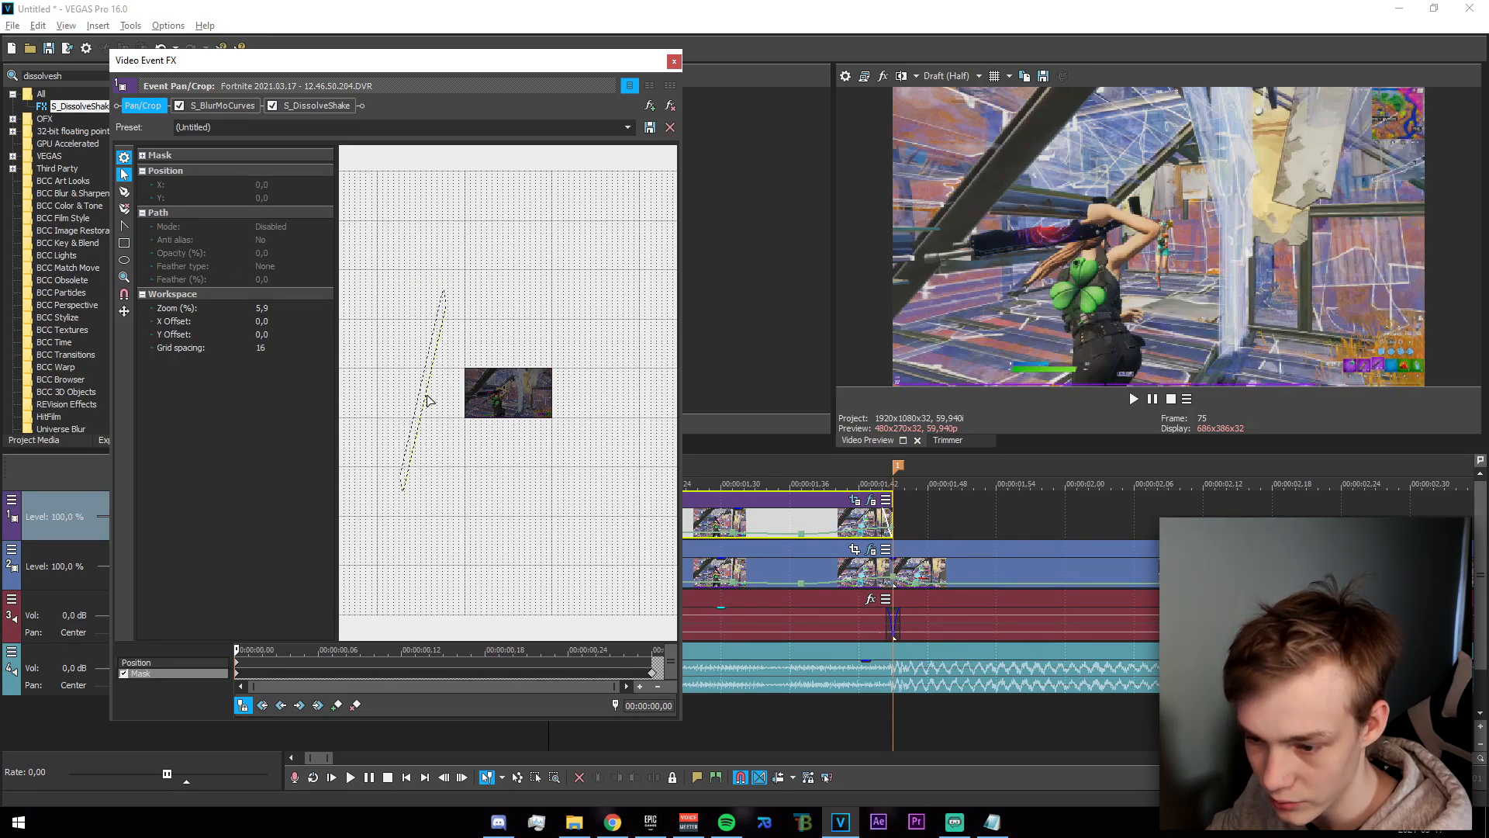
left_click(426, 396)
left_click_drag(426, 393, 481, 406)
scroll(532, 411, "up", 3)
left_click_drag(426, 316, 454, 325)
left_click_drag(564, 391, 565, 374)
scroll(547, 358, "down", 2)
left_click(547, 359)
left_click(488, 372)
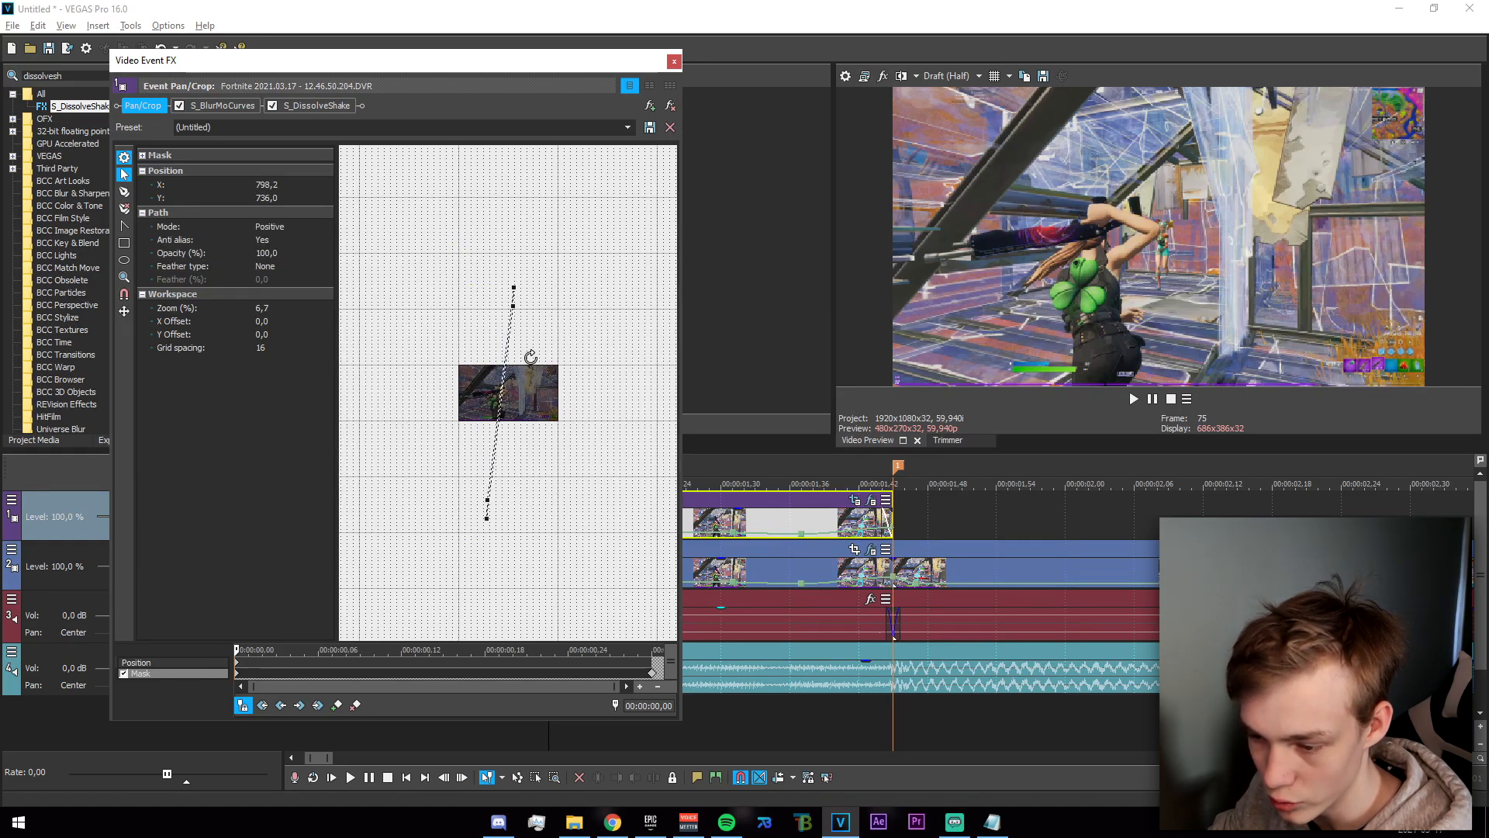
left_click_drag(530, 357, 538, 359)
Scrub through the mask animation between its keyframes and close the event settings.
left_click_drag(237, 648, 342, 642)
left_click_drag(346, 655, 426, 647)
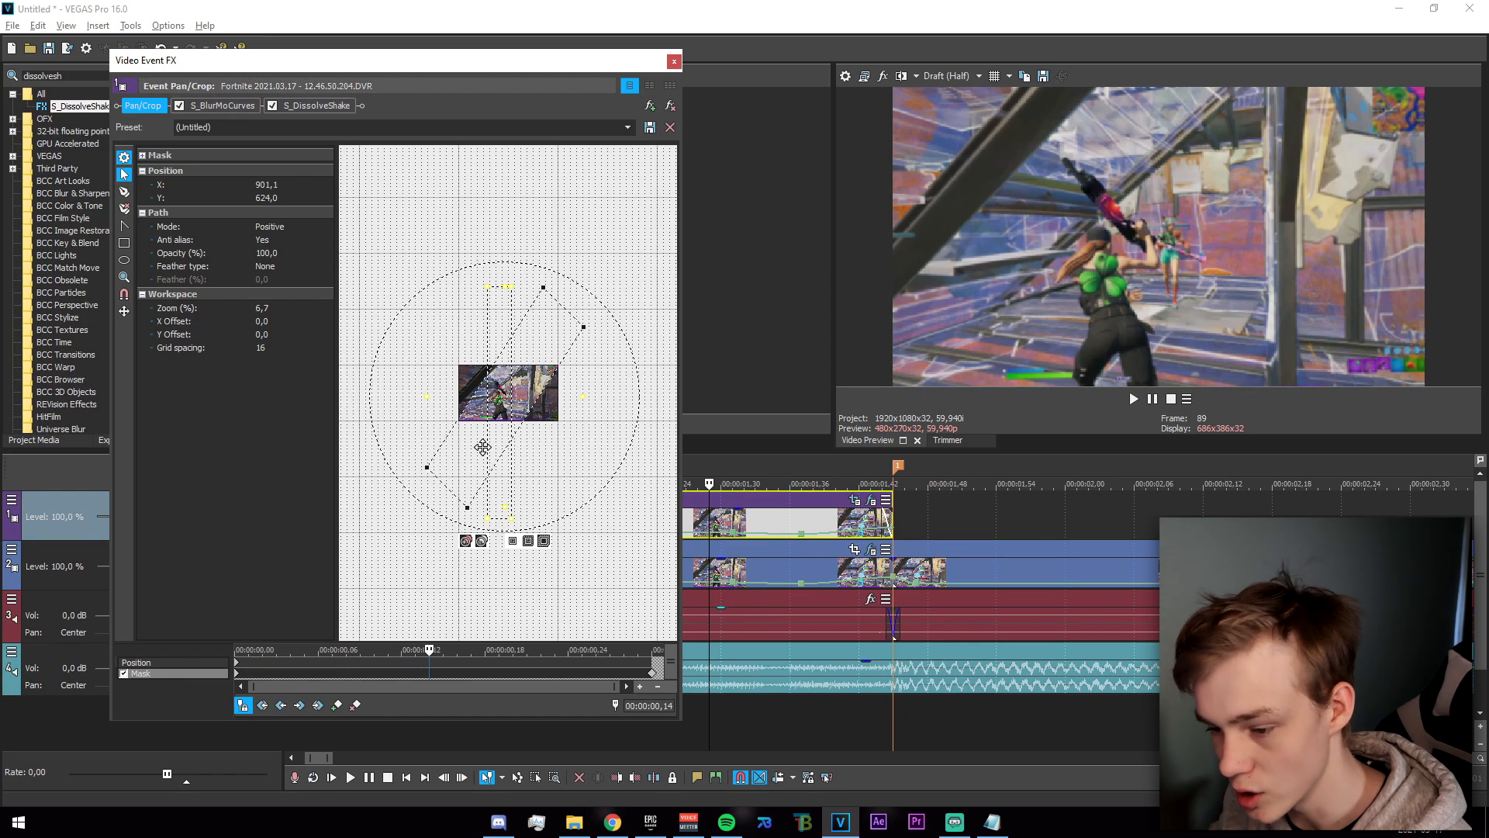
left_click(674, 62)
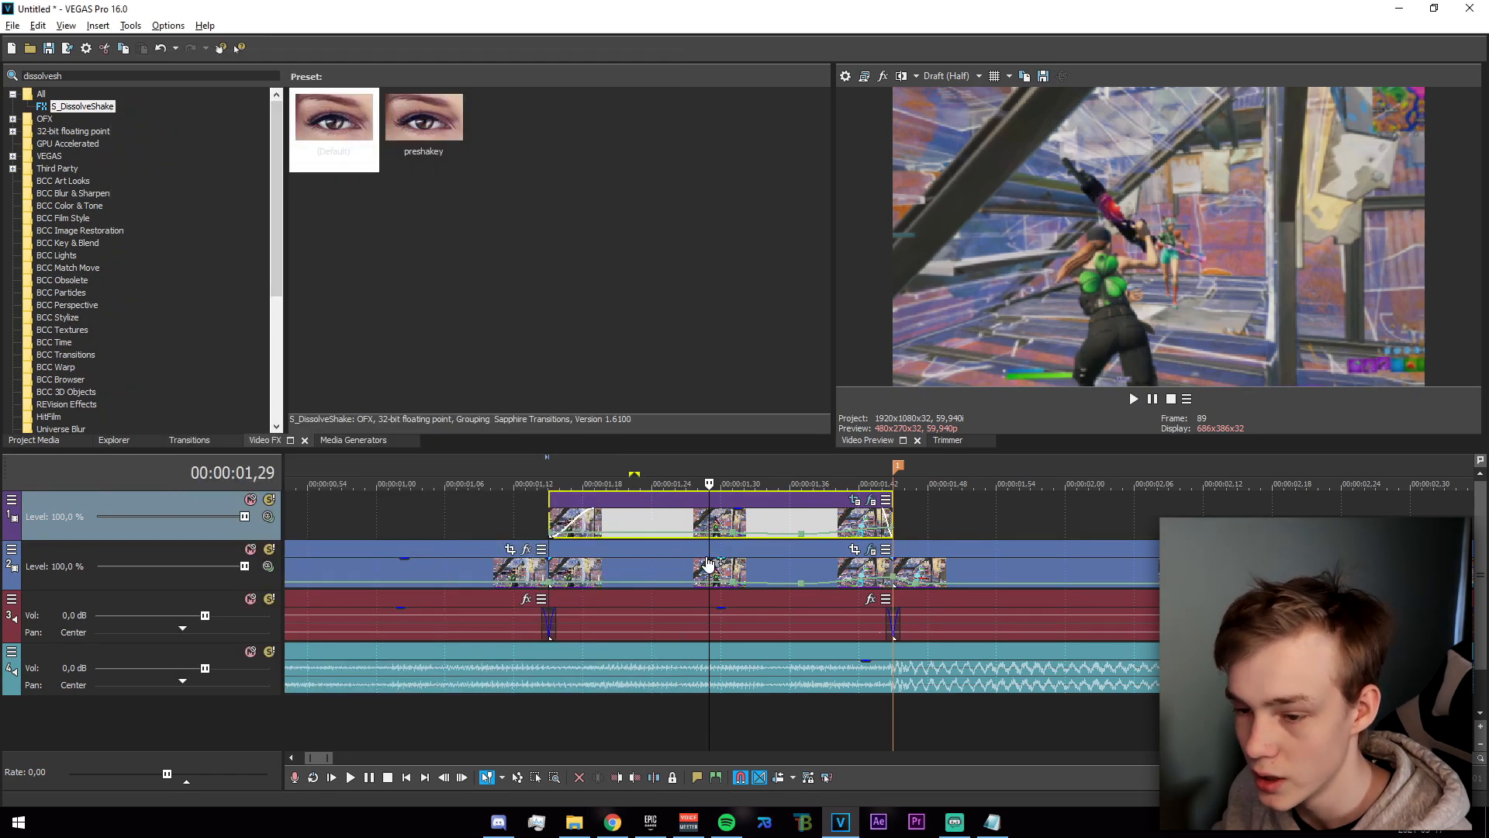
Find the Magic Bullet Looks effect and apply its default preset to the masked copy on the upper track.
scroll(951, 526, "down", 5)
scroll(687, 553, "up", 4)
left_click(121, 80)
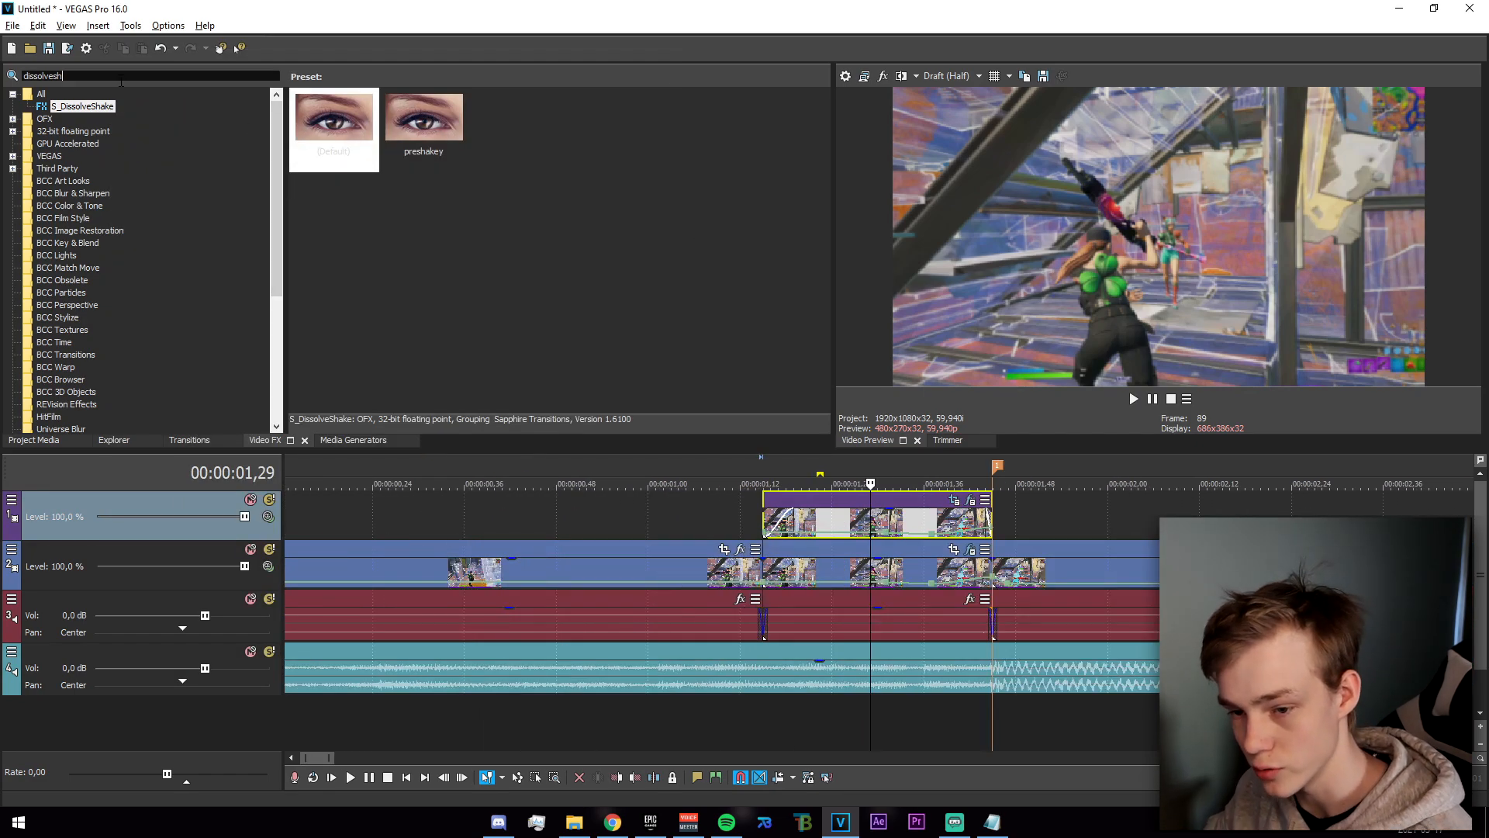
type("magic bullet")
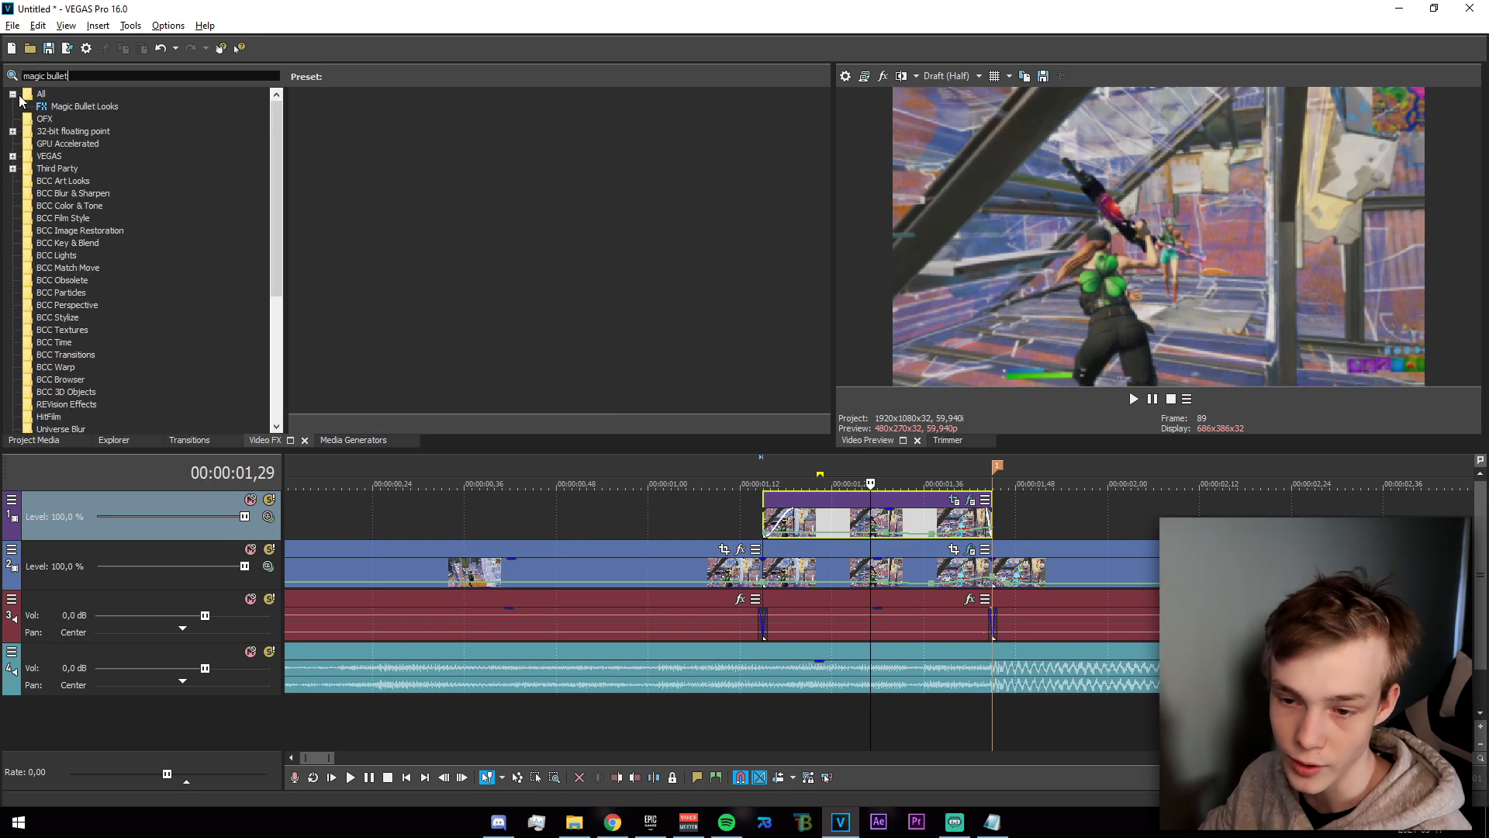
left_click(77, 106)
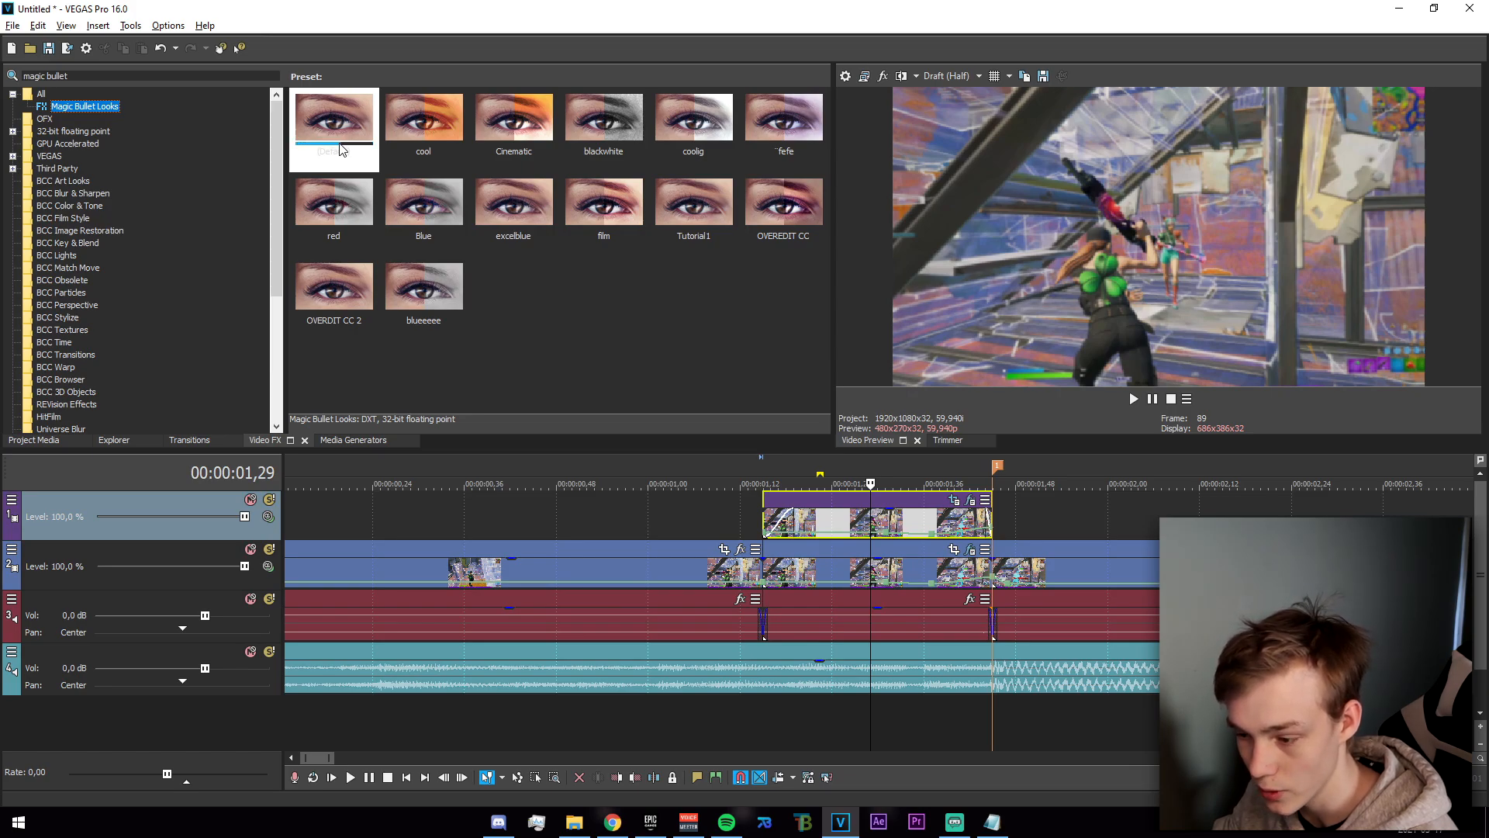
left_click_drag(336, 149, 834, 515)
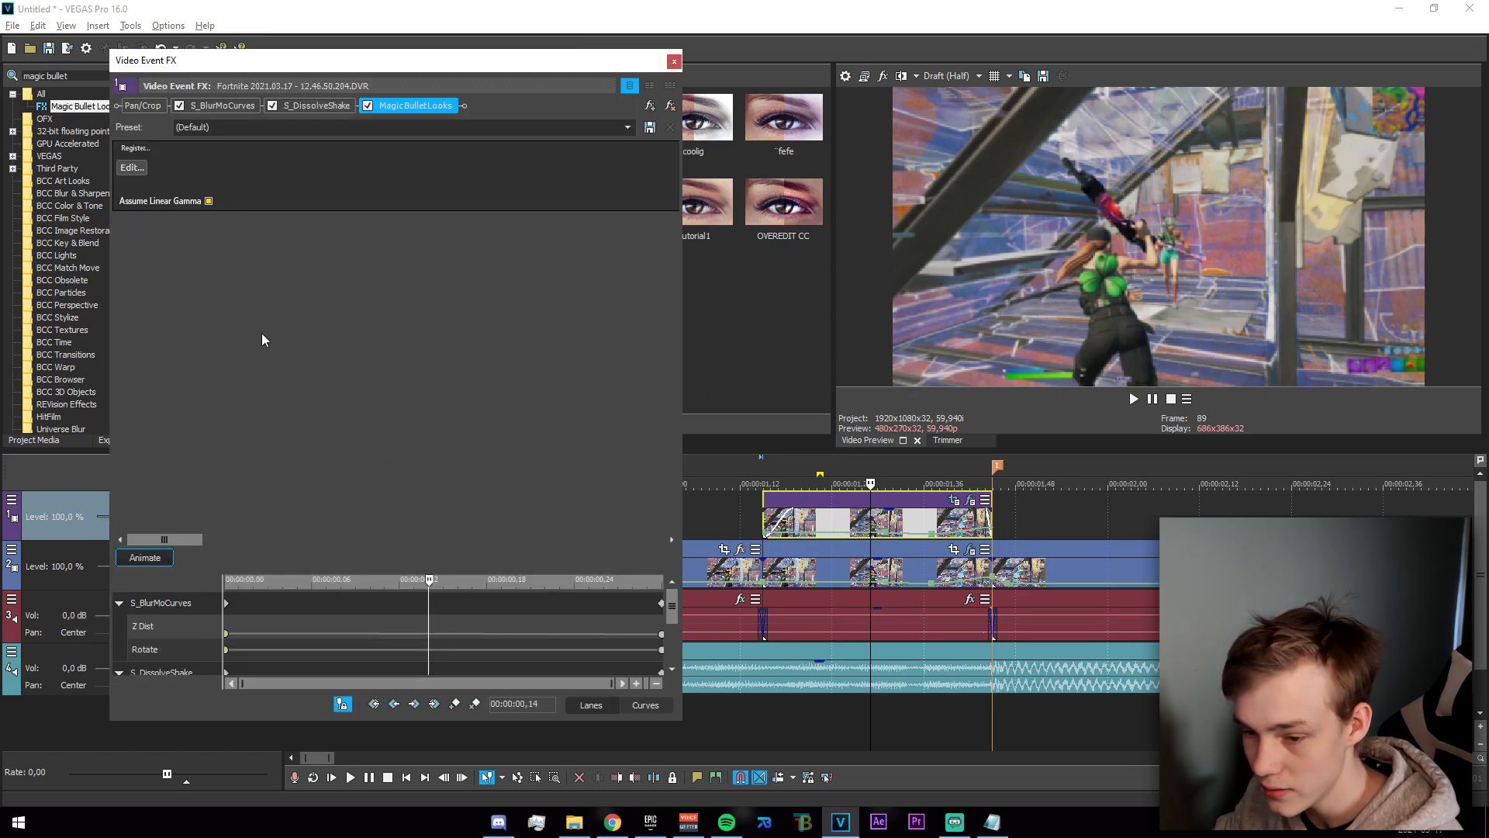
Apply the "strange red" look to the masked copy in the Magic Bullet Looks editor.
left_click(125, 170)
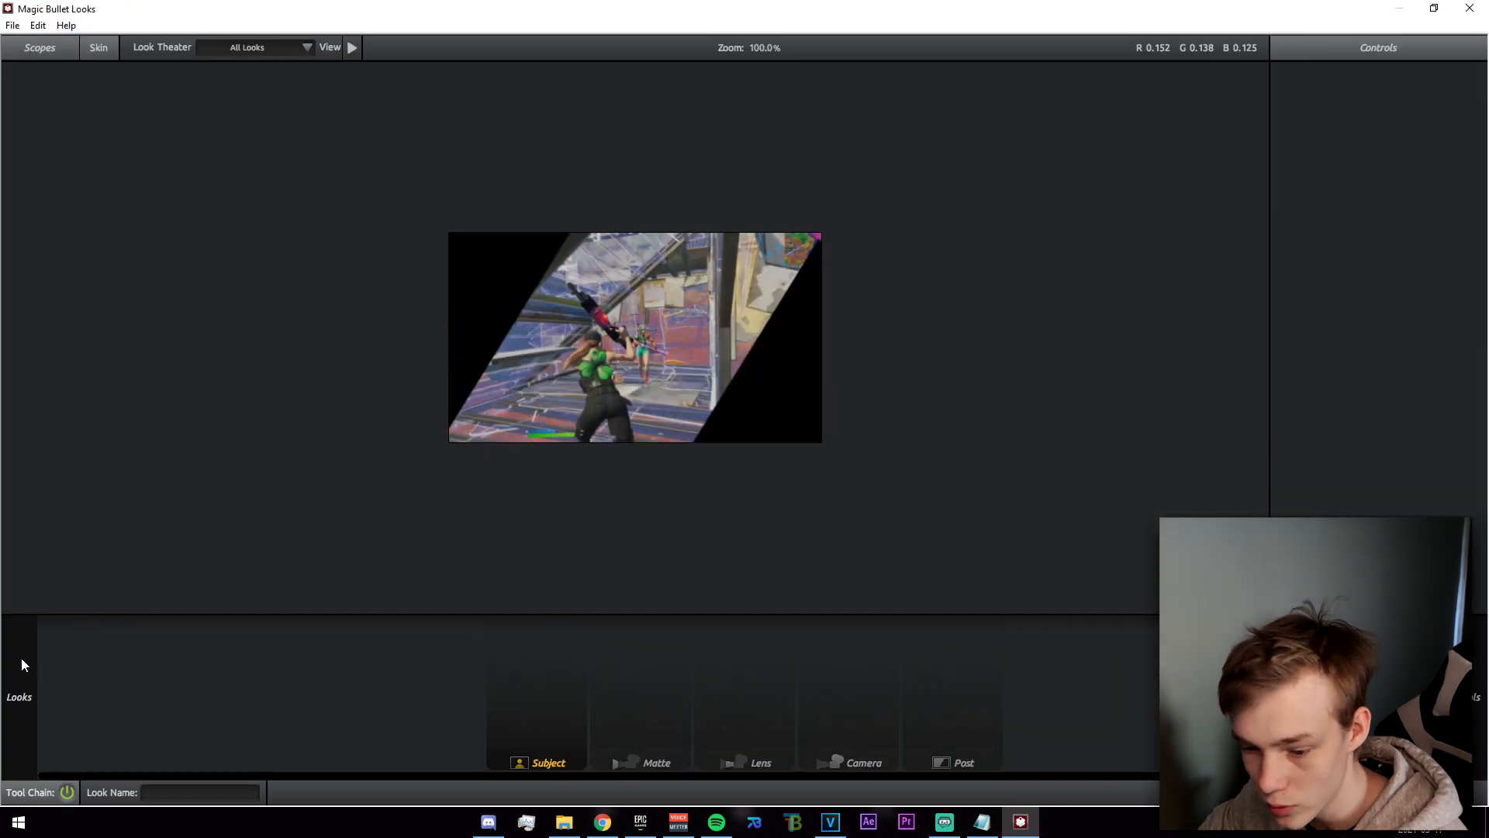
scroll(236, 493, "up", 6)
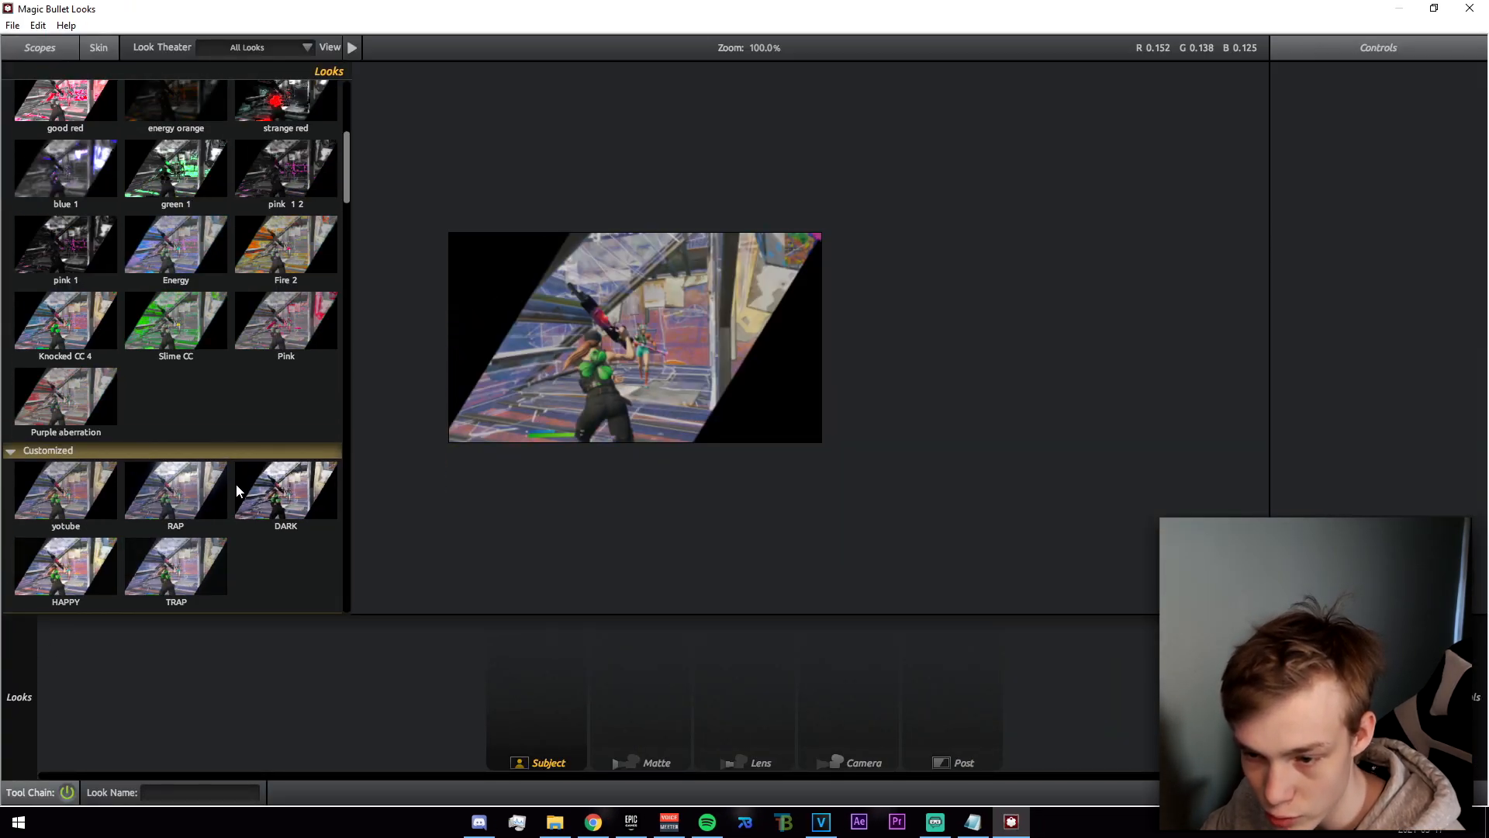
left_click(288, 286)
scroll(225, 504, "up", 4)
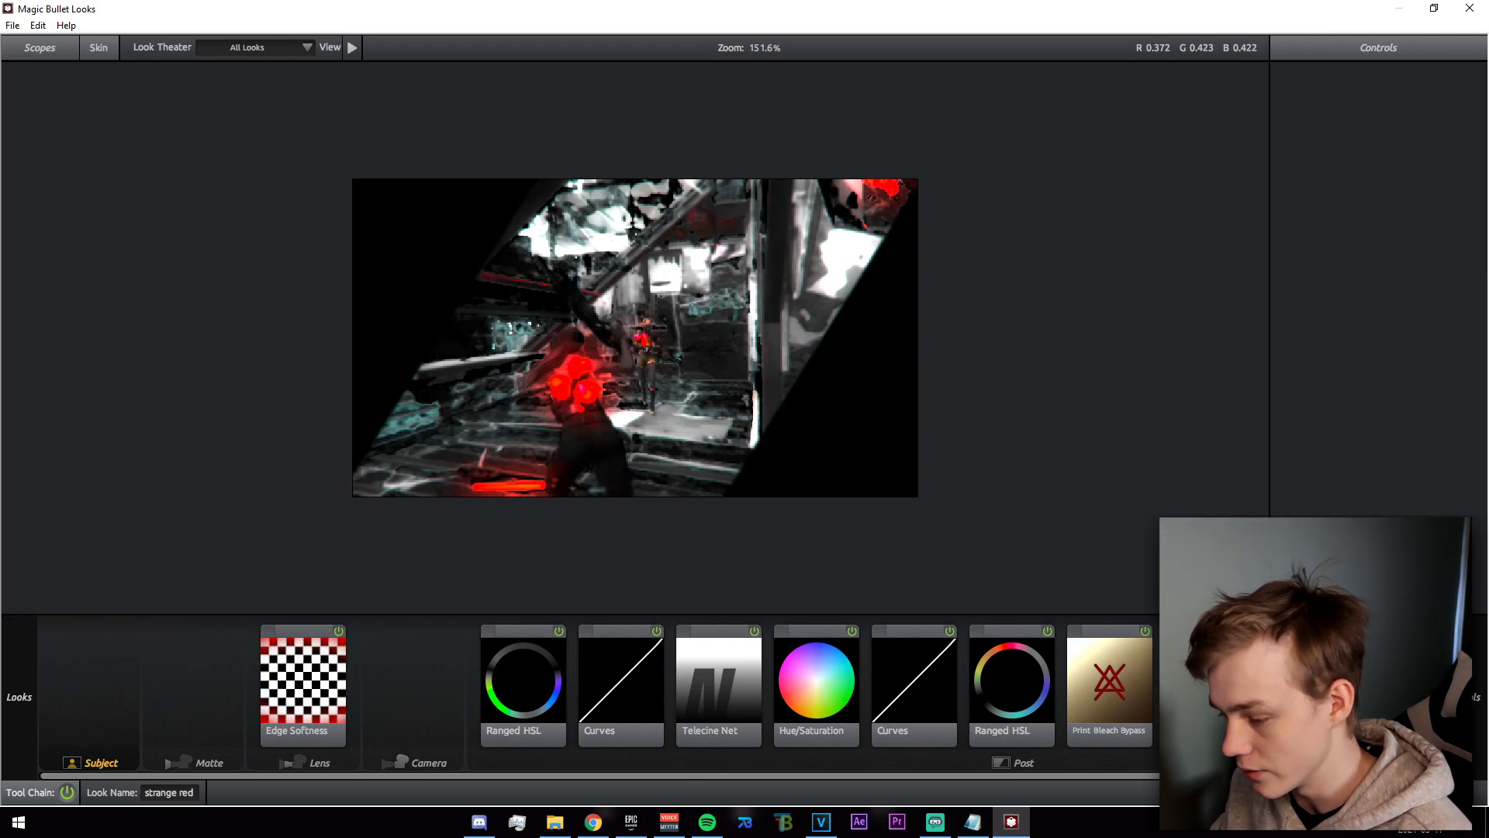
left_click(1463, 793)
Scrub through the masked section to review its colour look, and select the effect search text for a new search.
left_click_drag(694, 543, 863, 630)
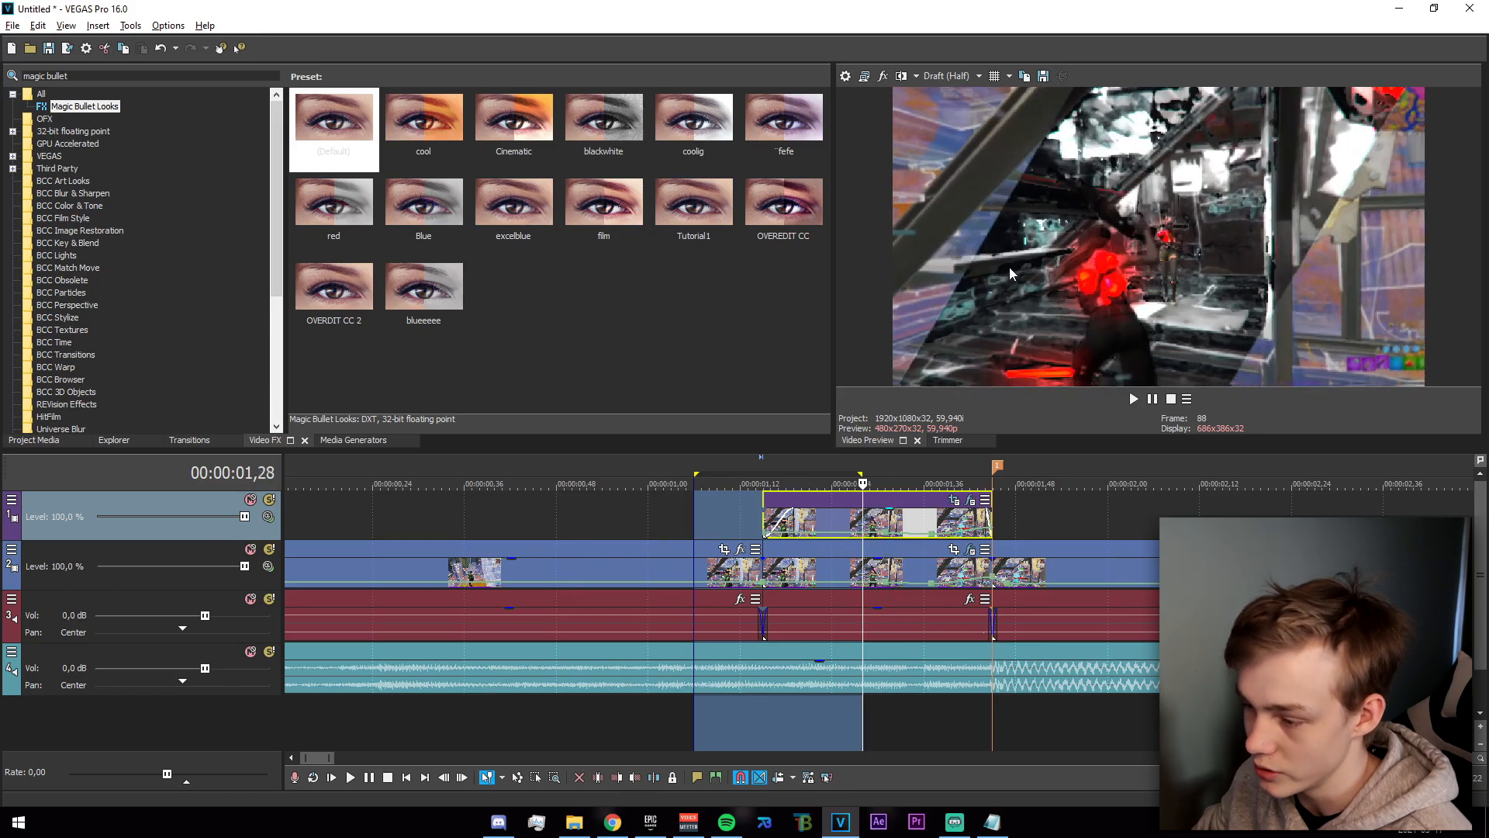
left_click(687, 511)
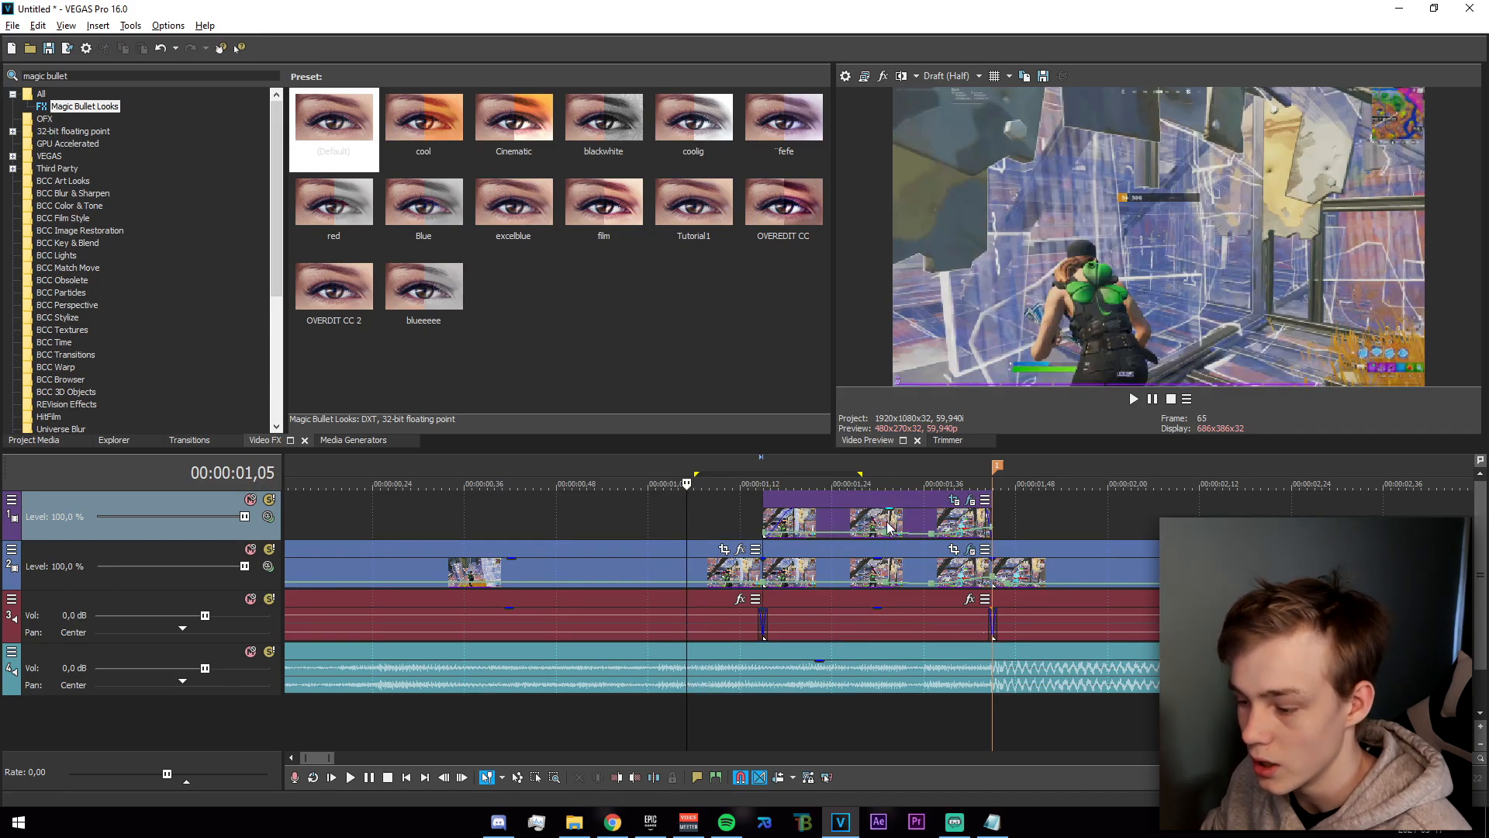
left_click(885, 522)
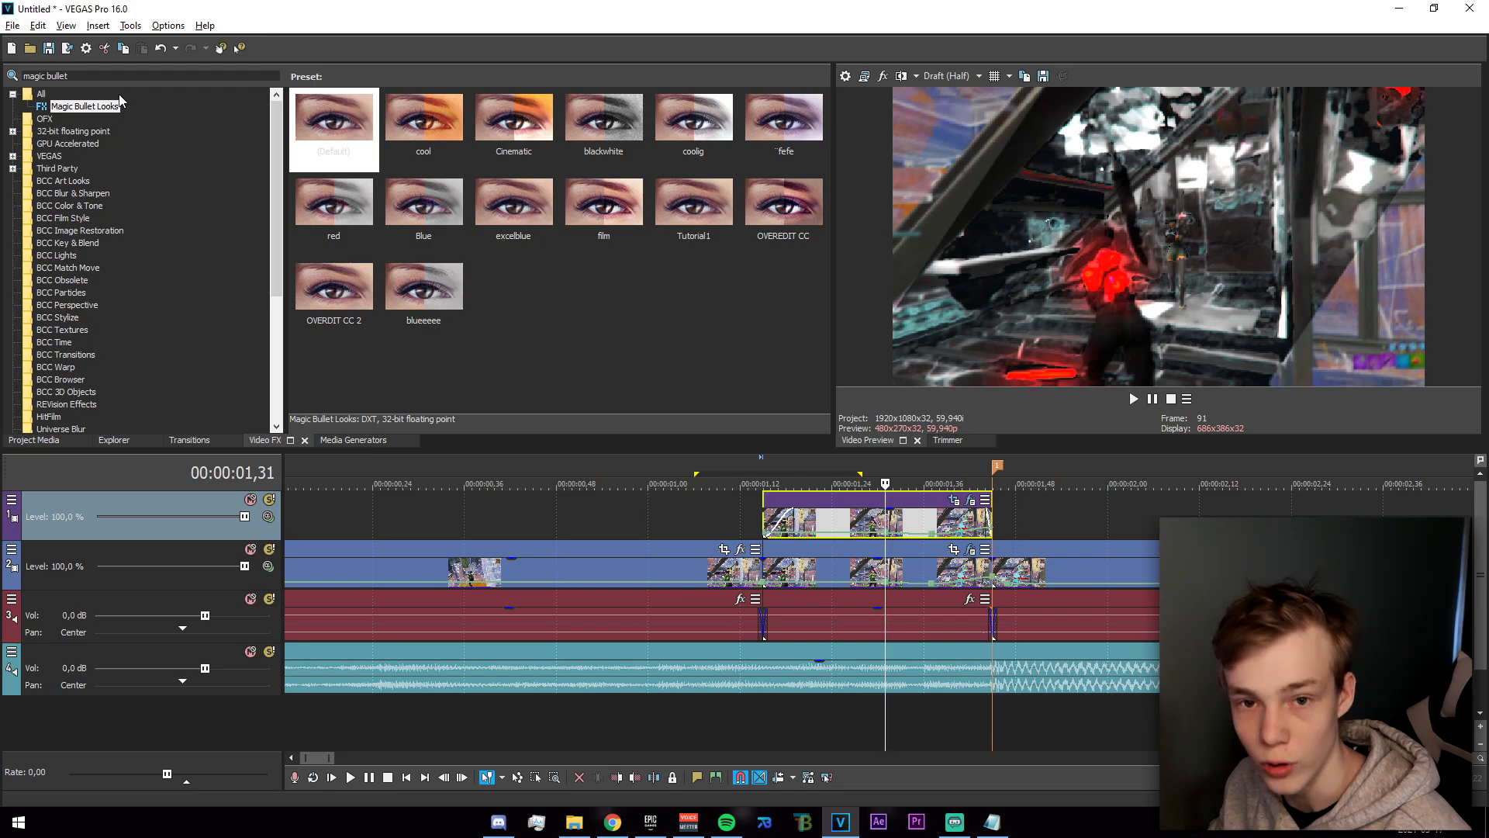
left_click(155, 76)
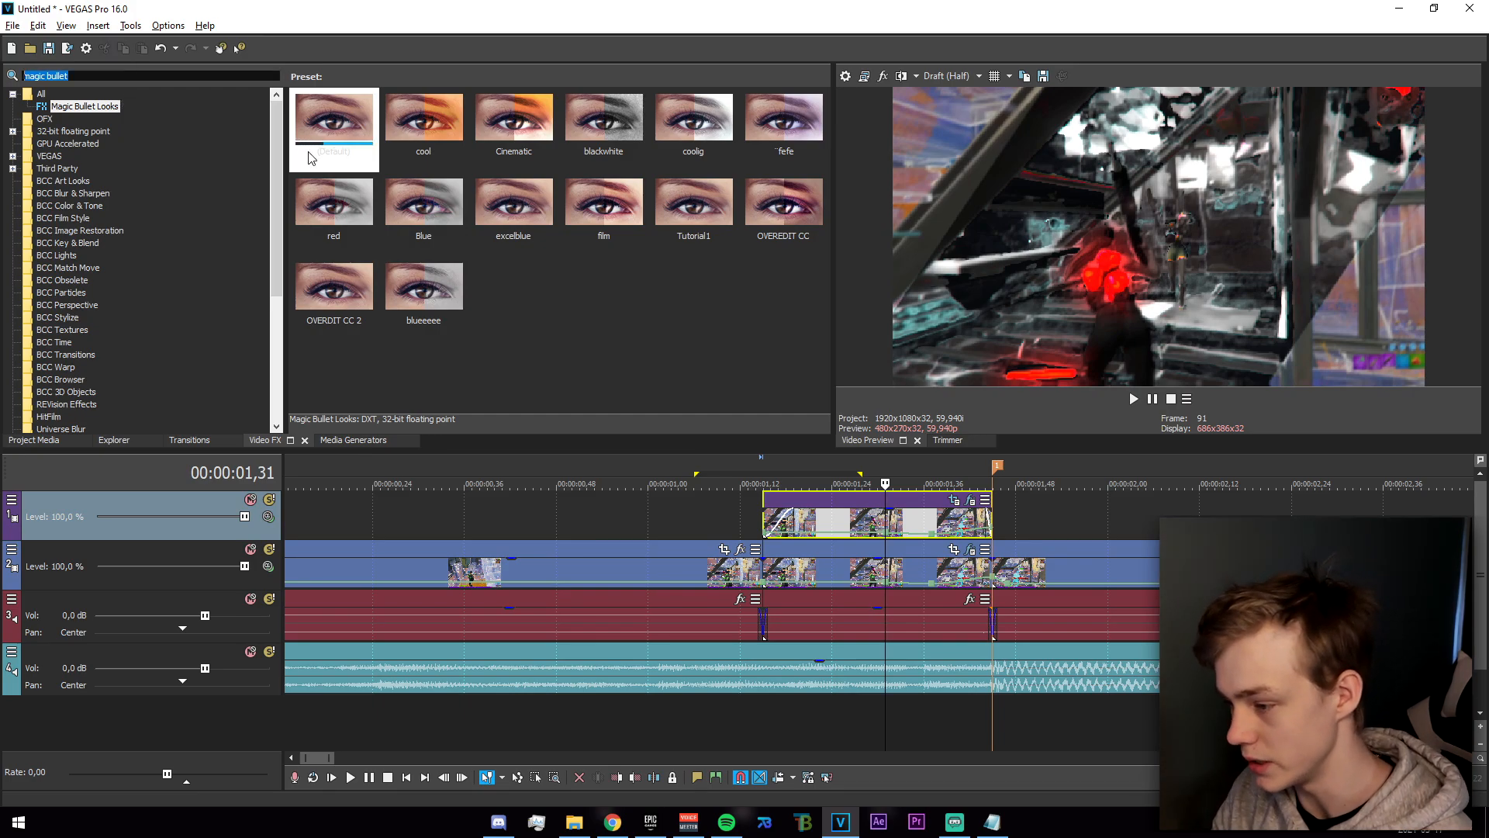
Find the uni.Chromatic Aberration effect and apply its chromaticaberration1 preset to the masked copy on the upper track.
type("chromatic")
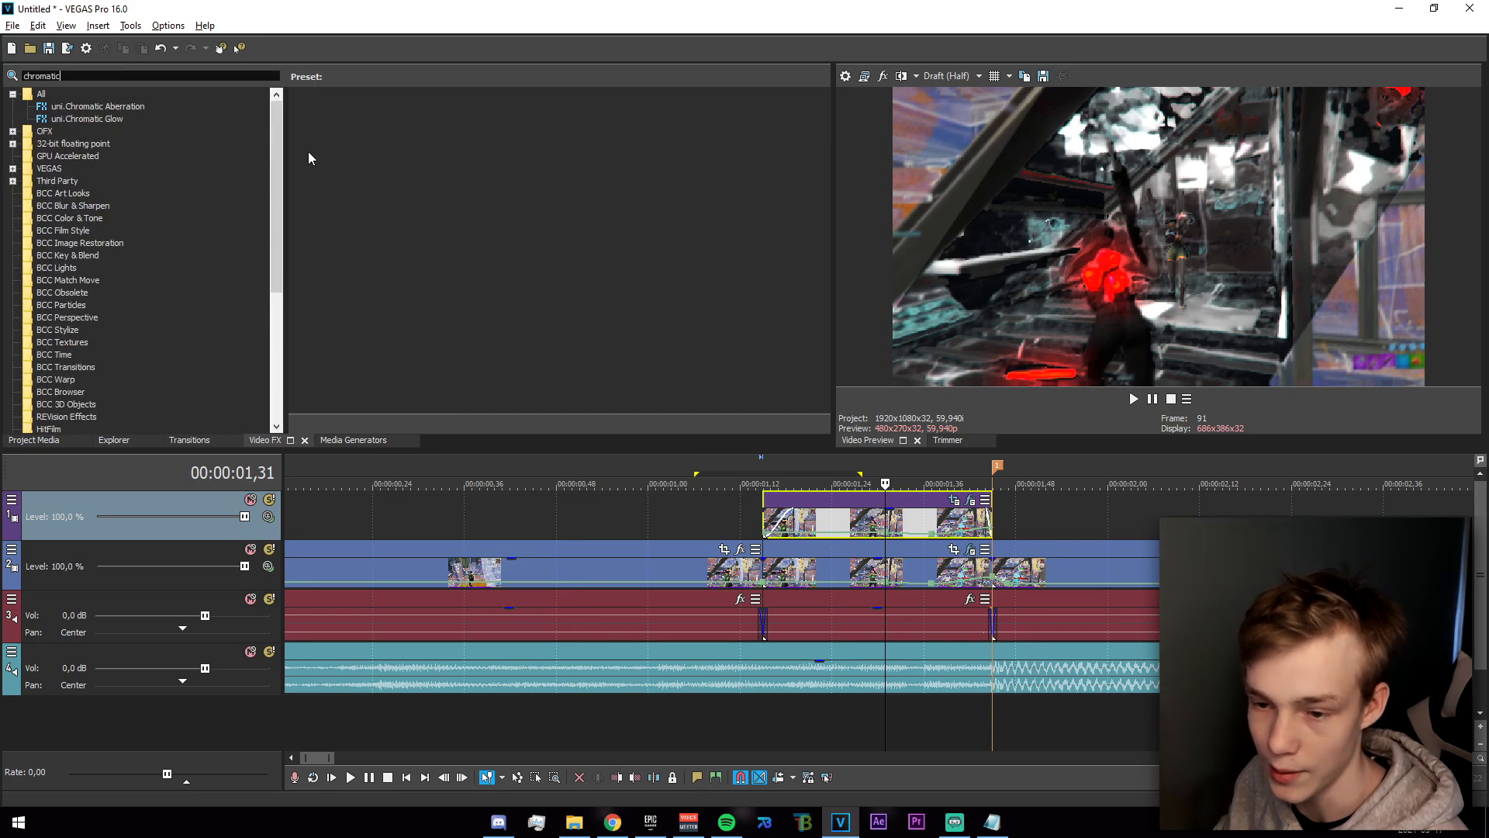
left_click(111, 107)
left_click_drag(415, 133, 727, 361)
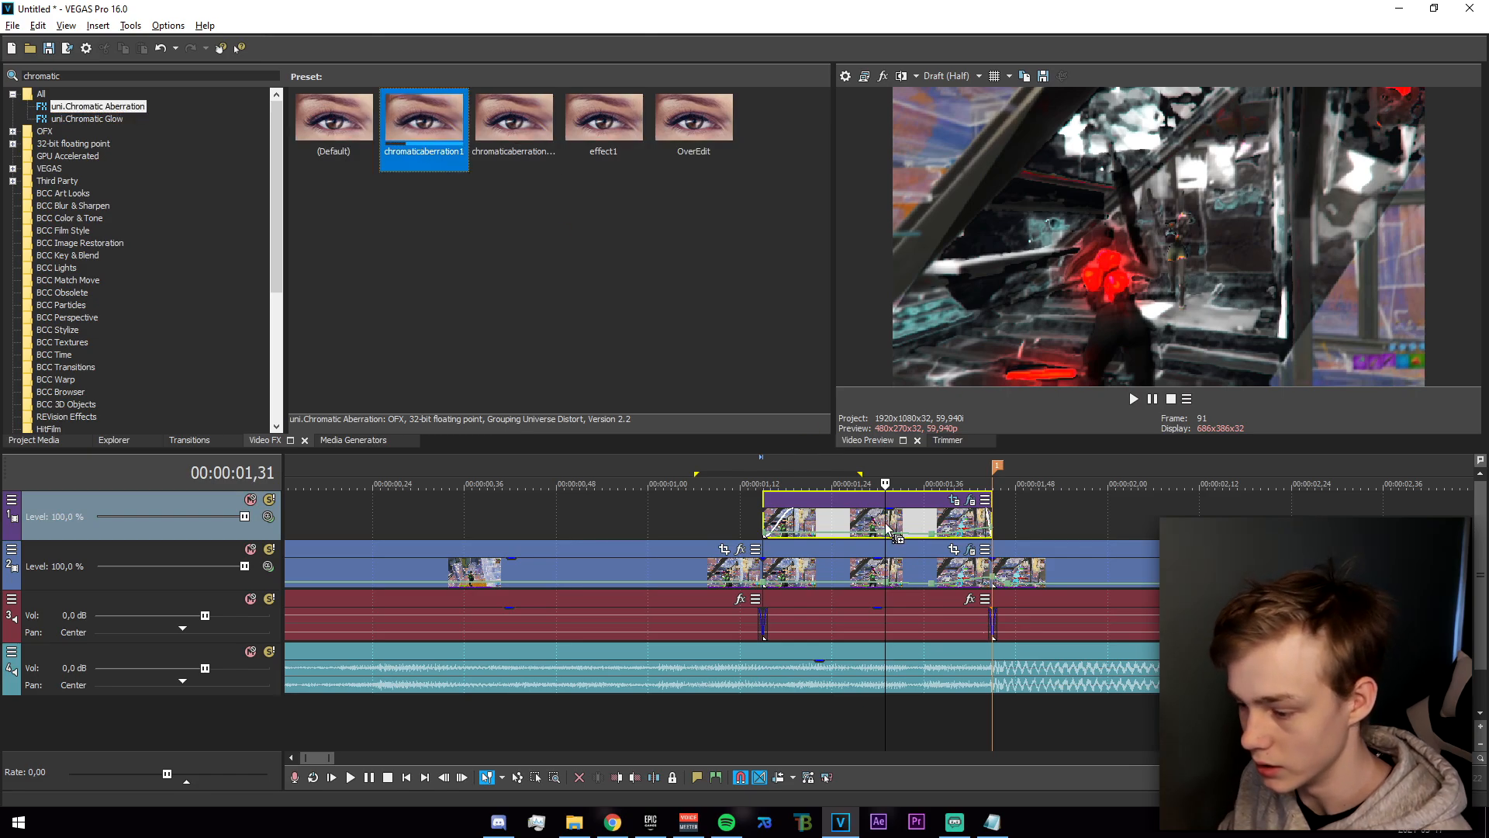
left_click_drag(890, 531, 886, 522)
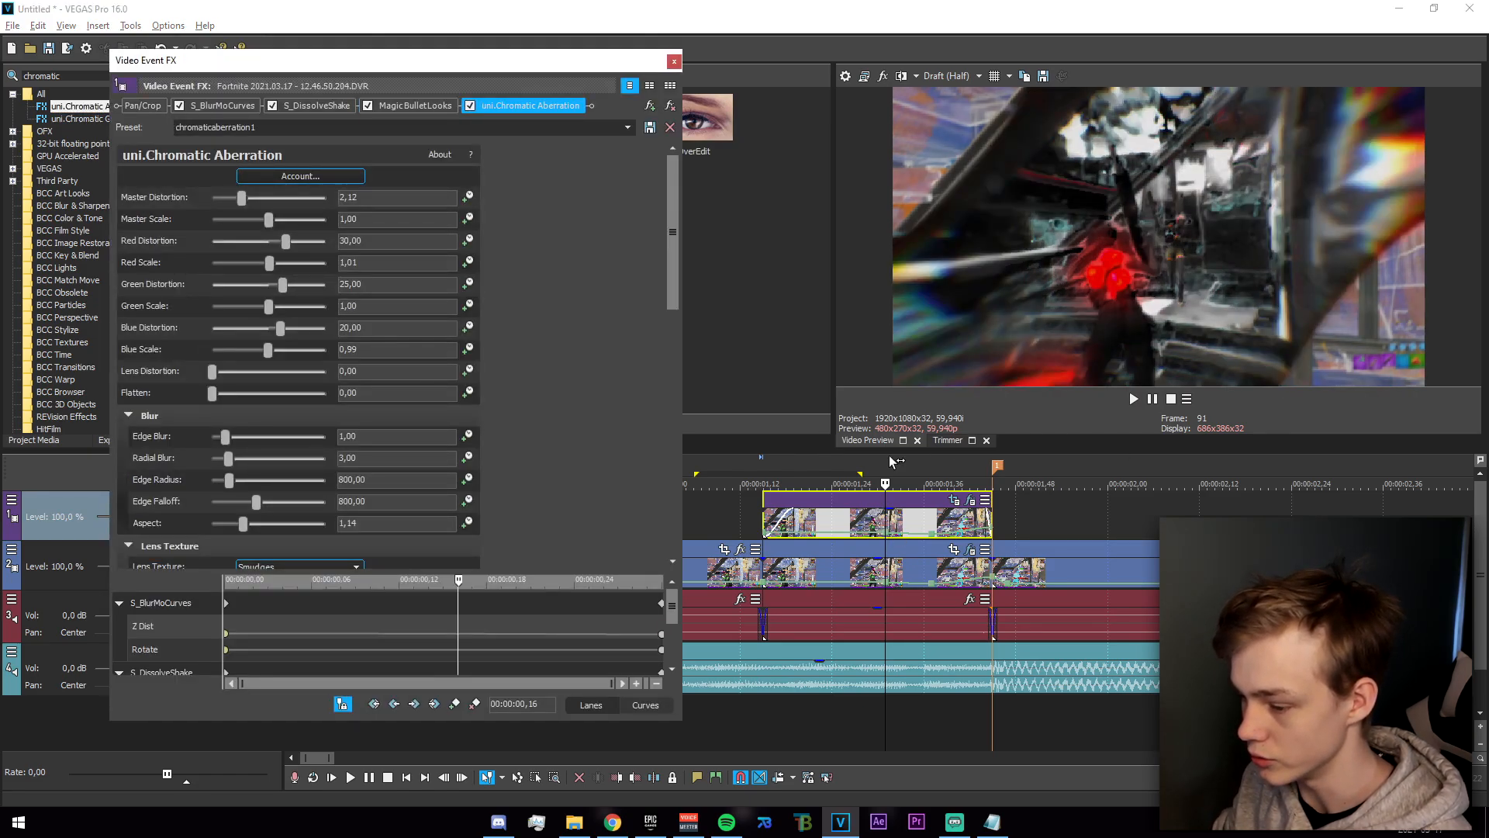
Set the chromatic aberration's lens Texture Amount to 0,00 and close the effect settings, scrubbing the masked section to check it.
left_click_drag(733, 513, 864, 542)
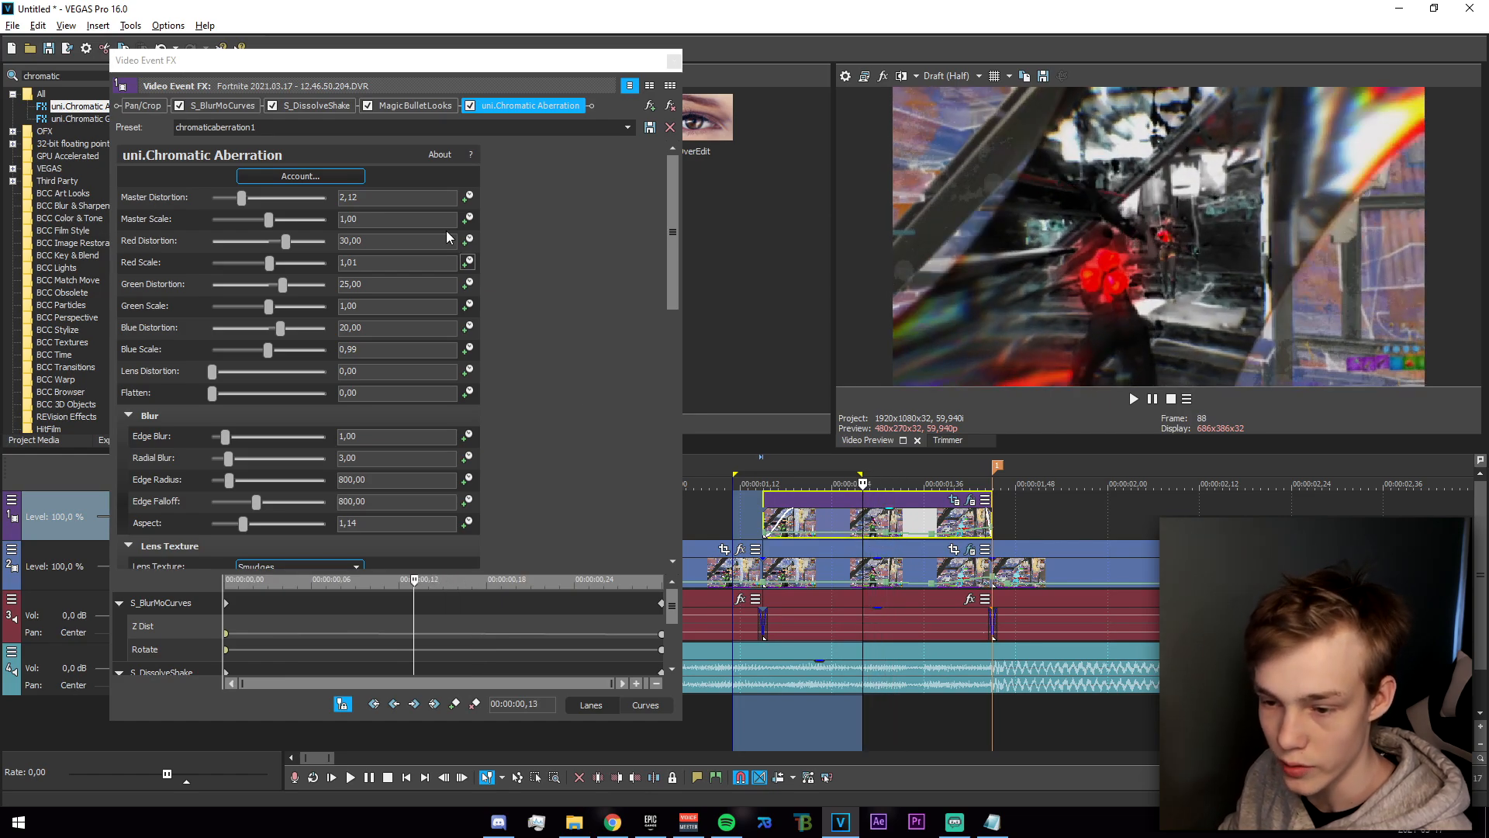
left_click_drag(672, 252, 673, 416)
left_click_drag(231, 476, 94, 479)
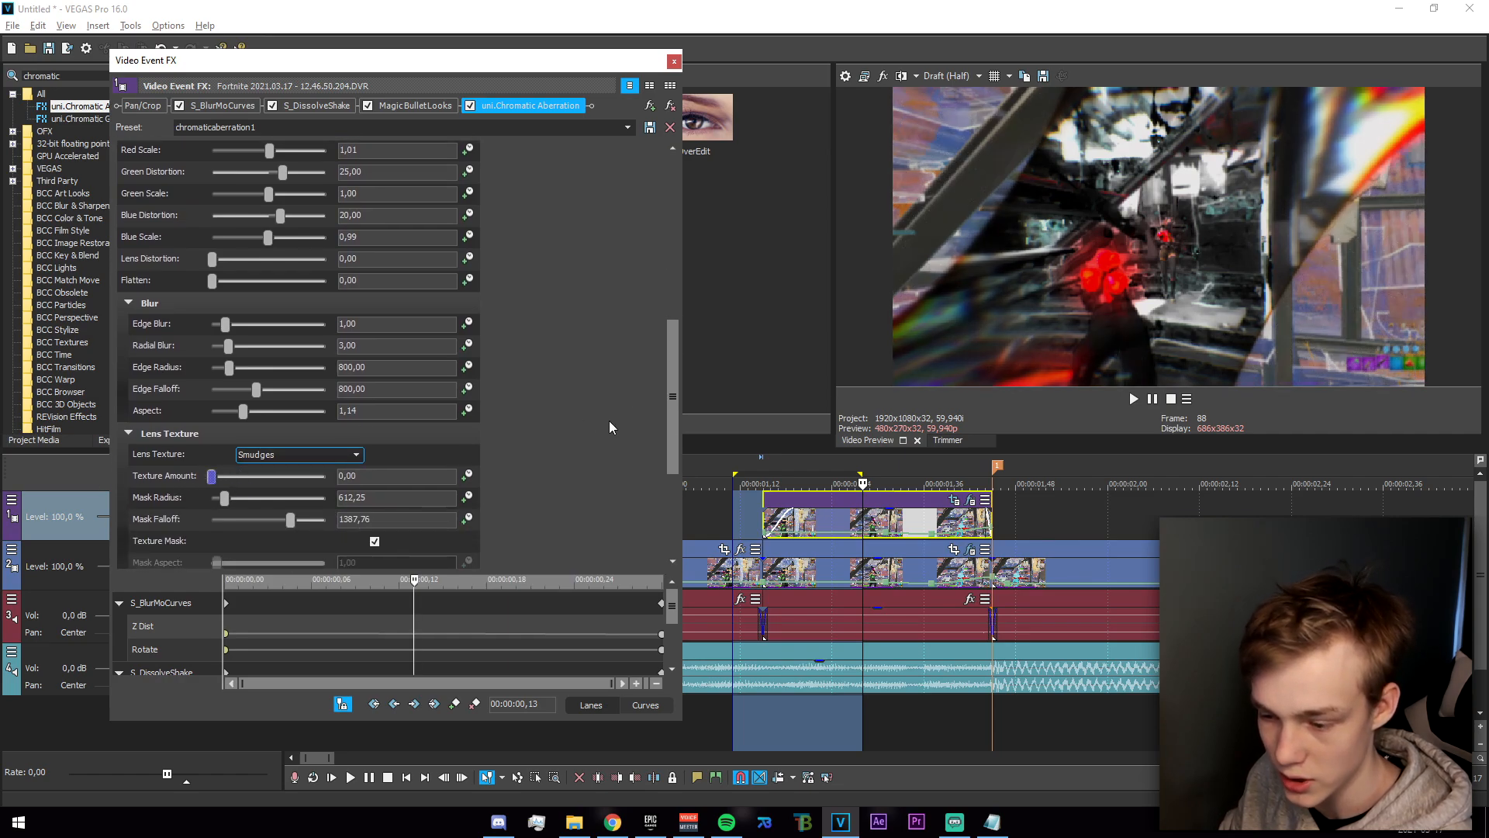
scroll(511, 326, "up", 2)
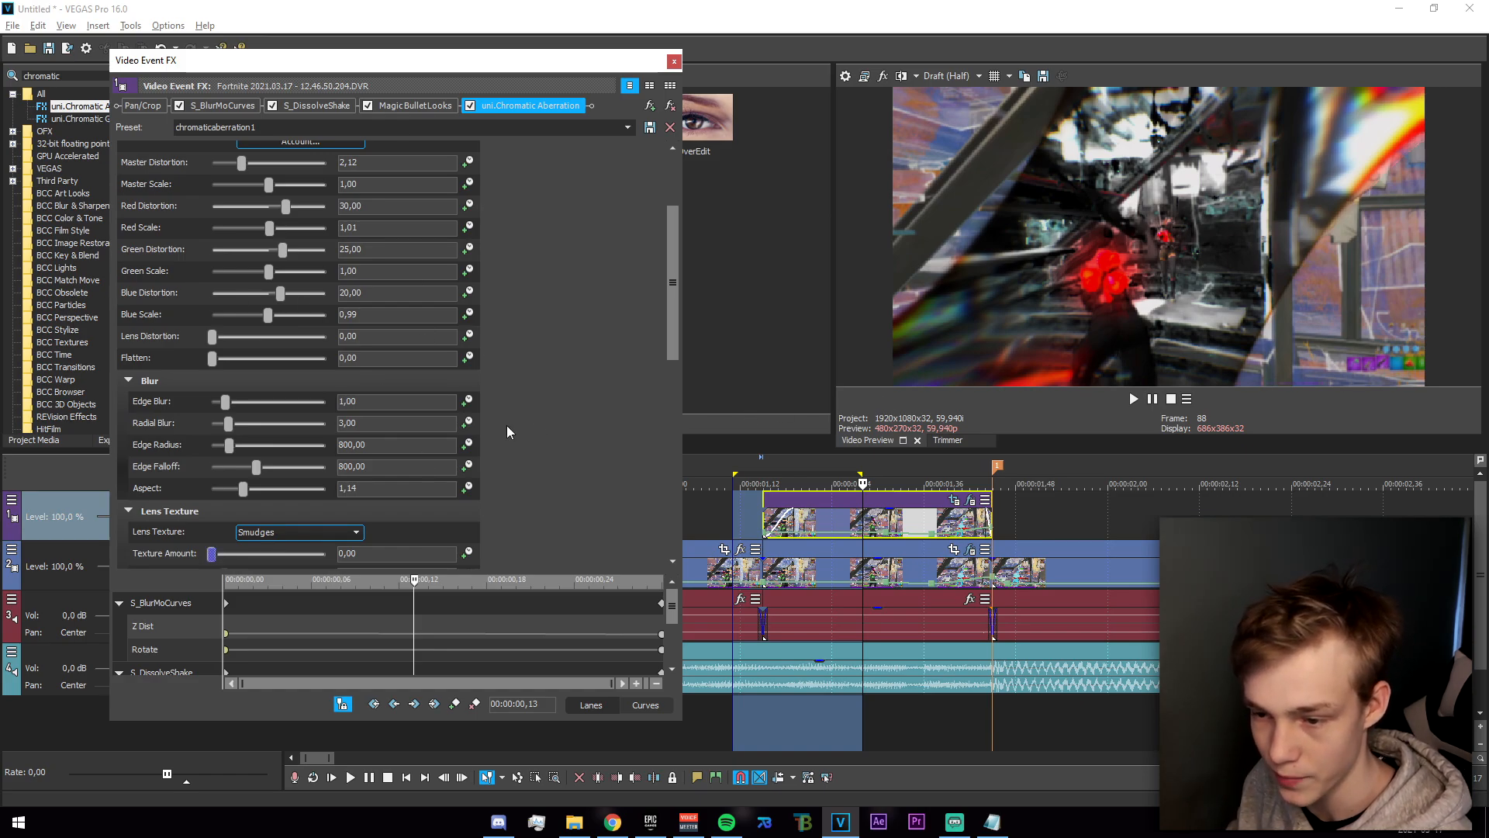
left_click(675, 62)
left_click_drag(657, 536, 855, 575)
left_click(732, 543)
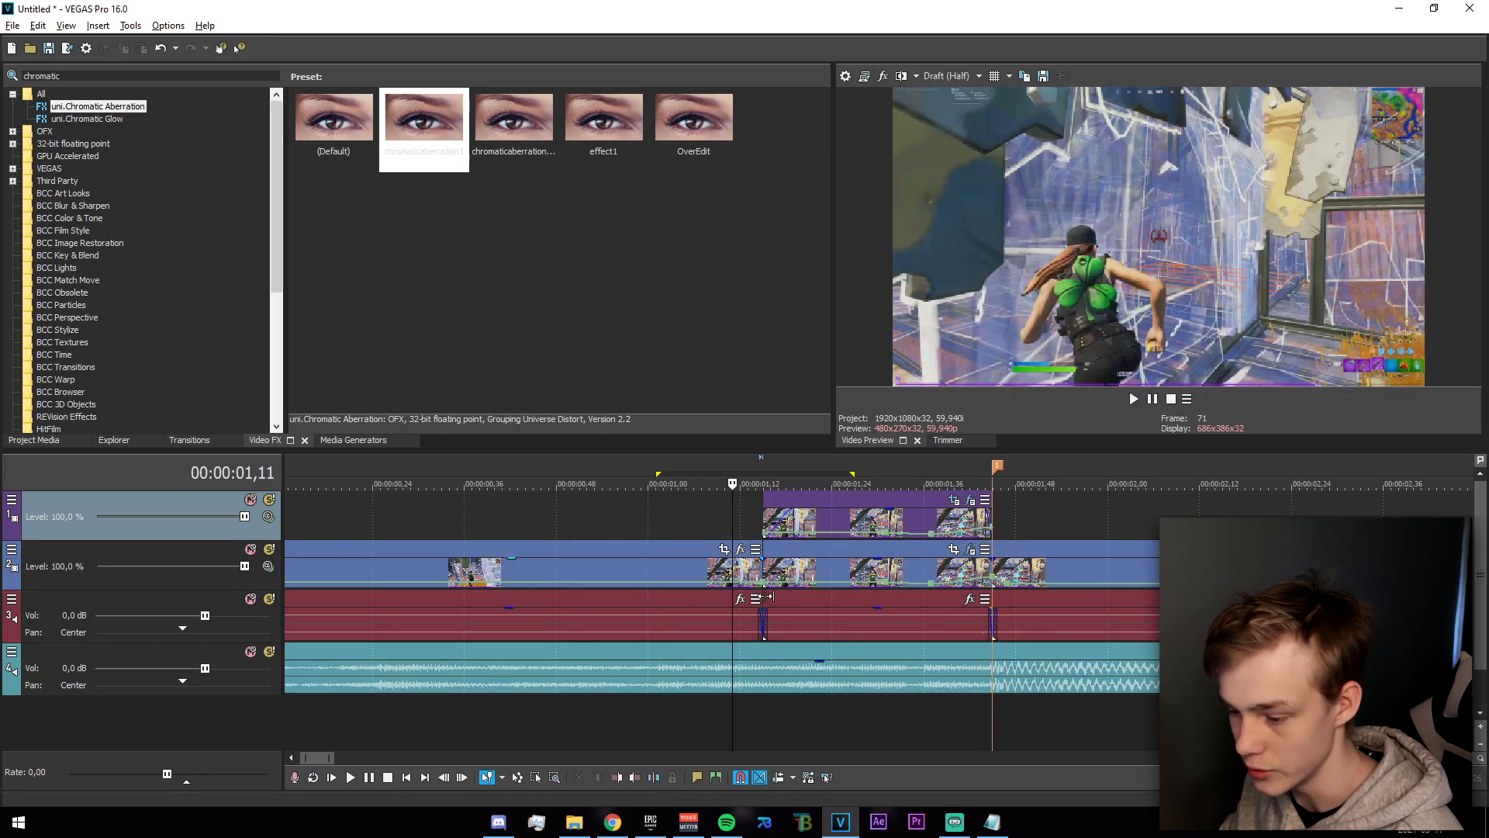
Find the S_DropShadow effect, apply its dropsha preset to the masked copy, and close the effect settings.
left_click(107, 76)
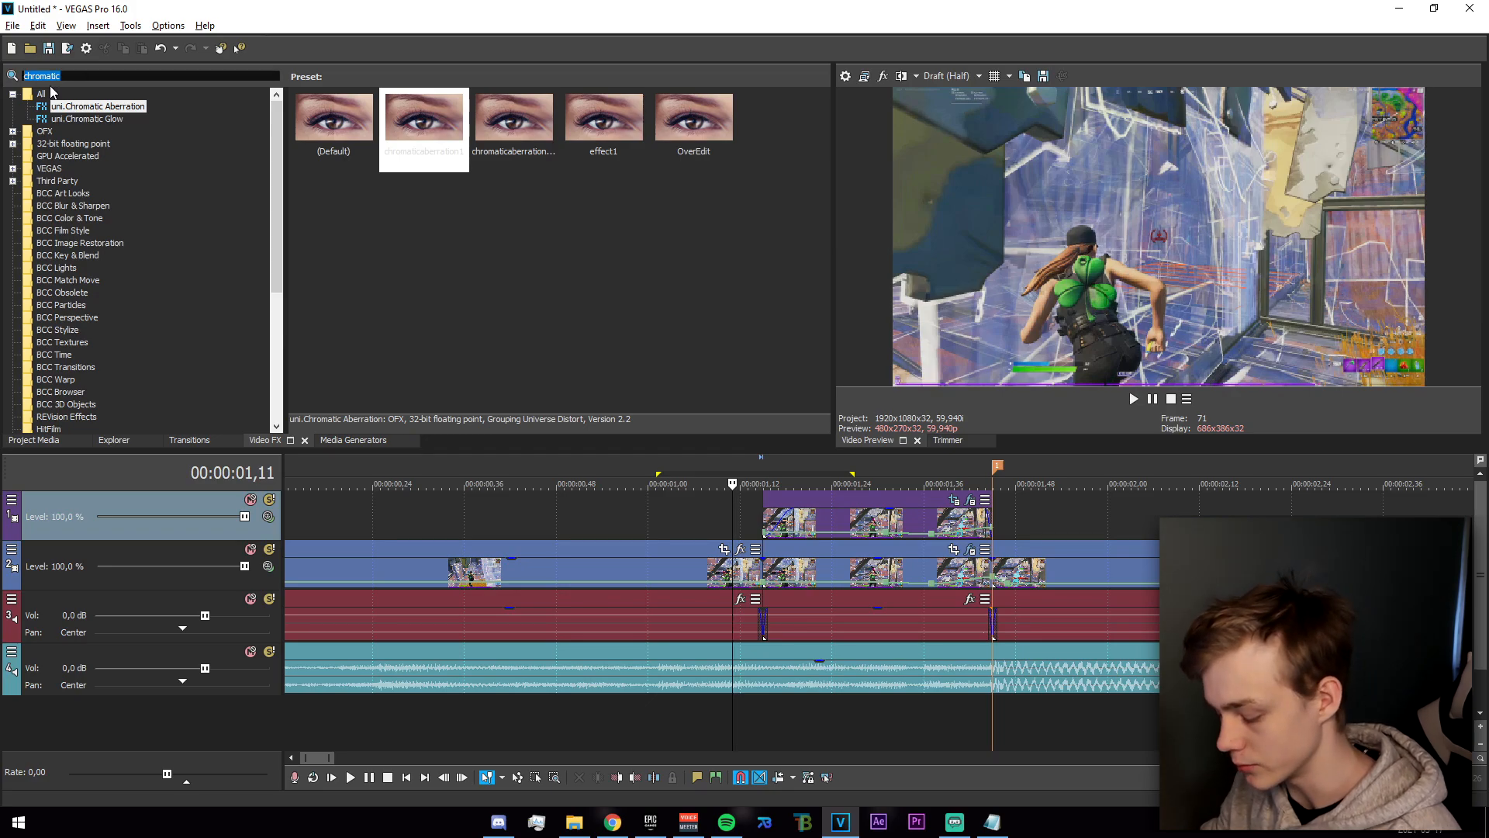
type("drops")
left_click(78, 106)
left_click_drag(424, 124, 844, 463)
left_click_drag(825, 520, 863, 535)
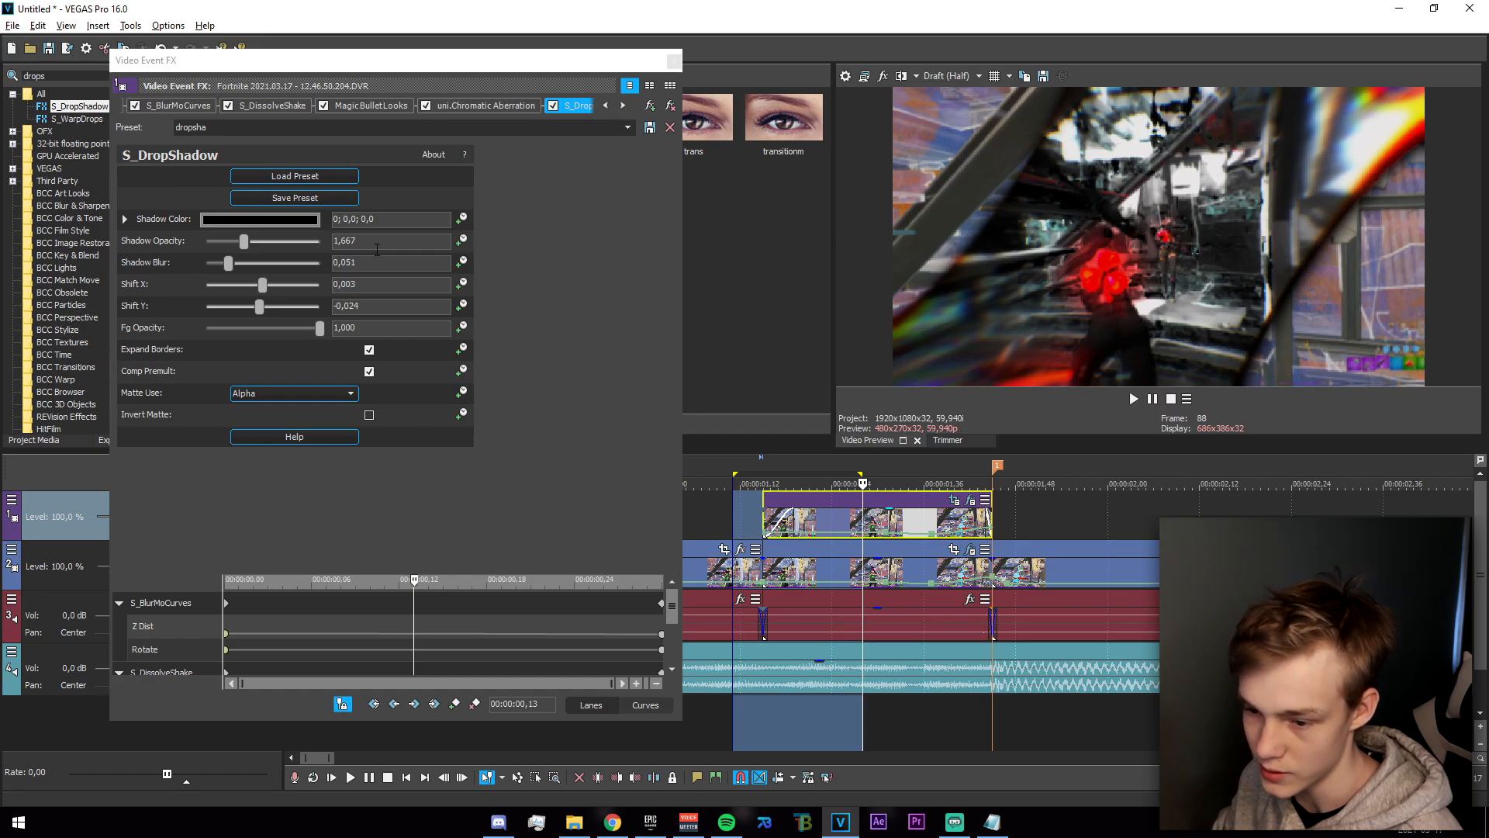
left_click(665, 64)
left_click_drag(704, 518, 758, 586)
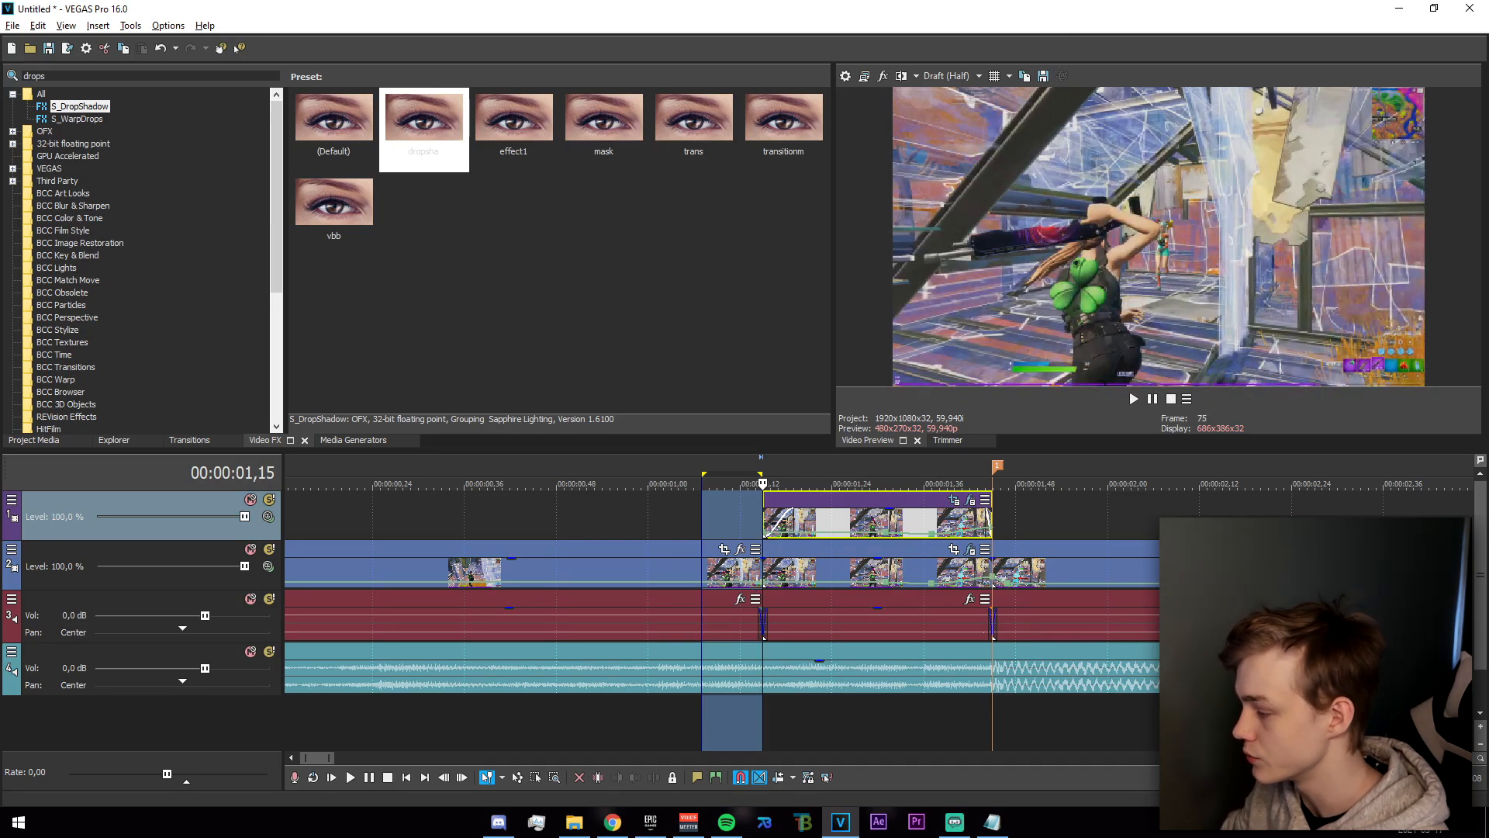
Bring a sound effect from the file explorer onto a new audio track below the music, and place the cursor at the beat marker.
key("alt+Tab")
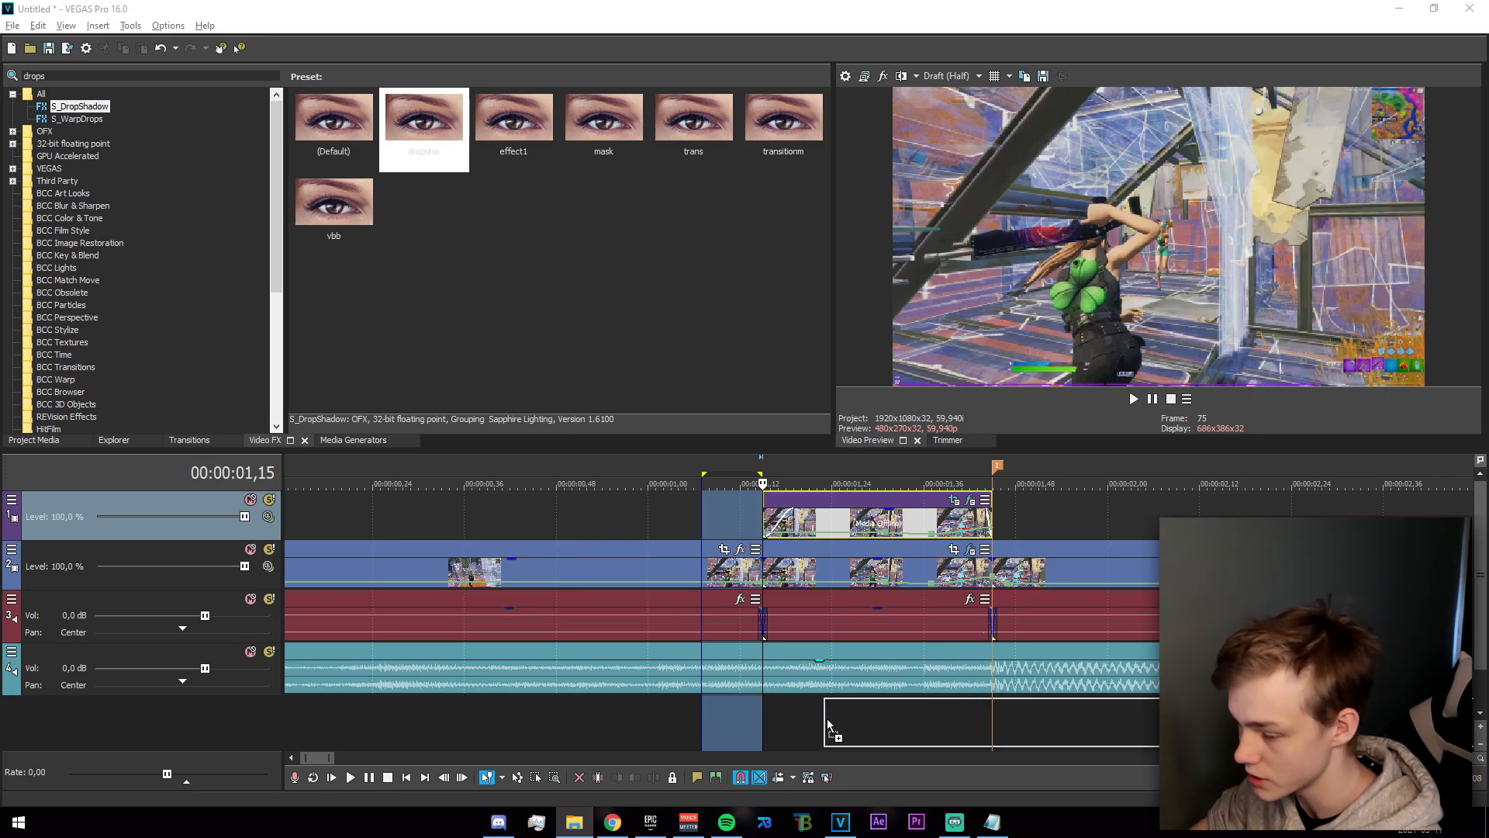
left_click_drag(826, 726, 679, 716)
scroll(676, 721, "down", 4)
left_click(492, 733)
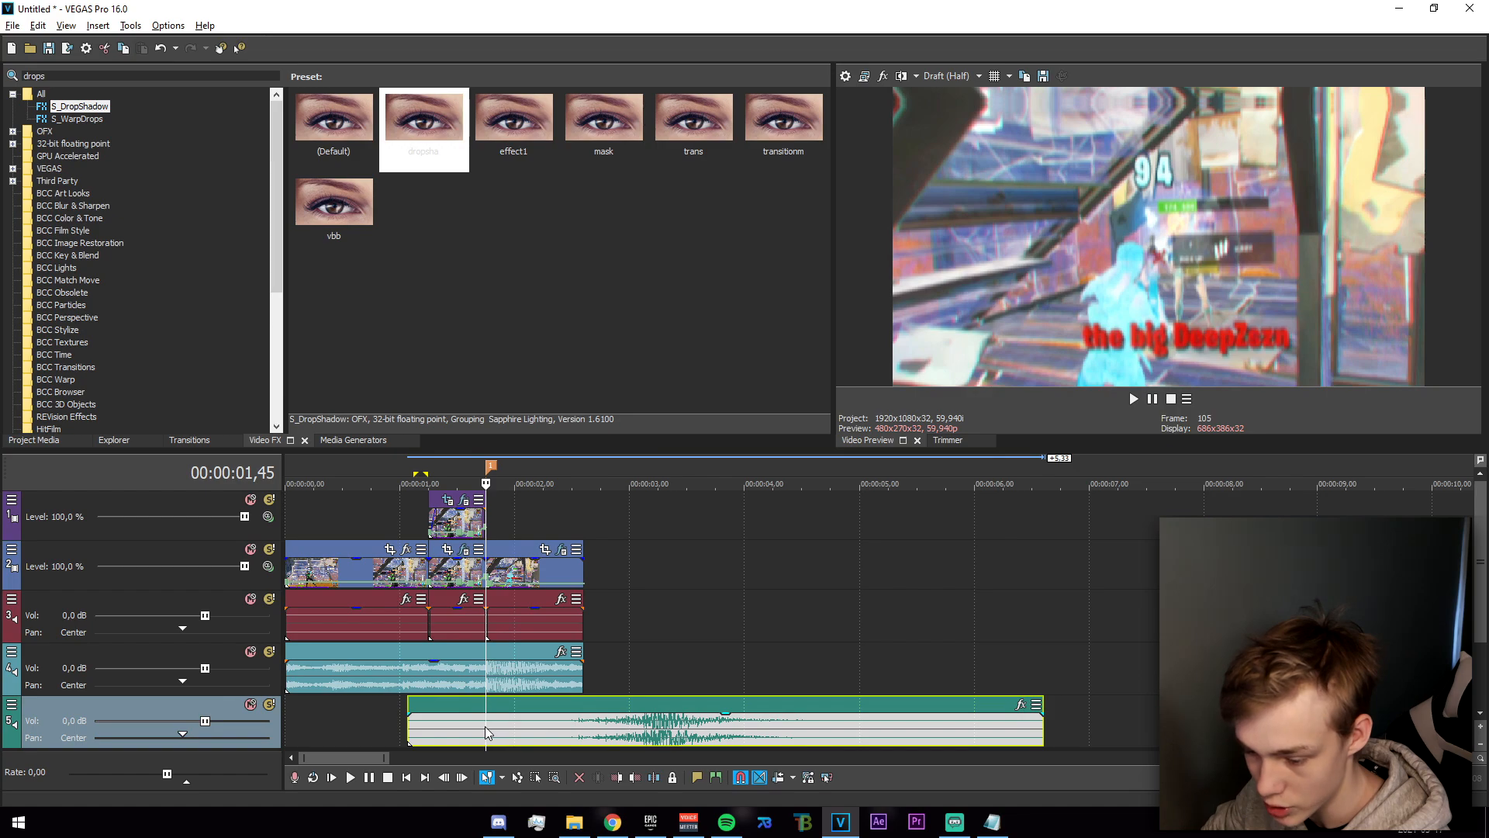
Trim the sound effect's start and shift the event so its loudest part falls around the beat marker.
left_click_drag(591, 729, 468, 731)
left_click_drag(284, 722, 438, 723)
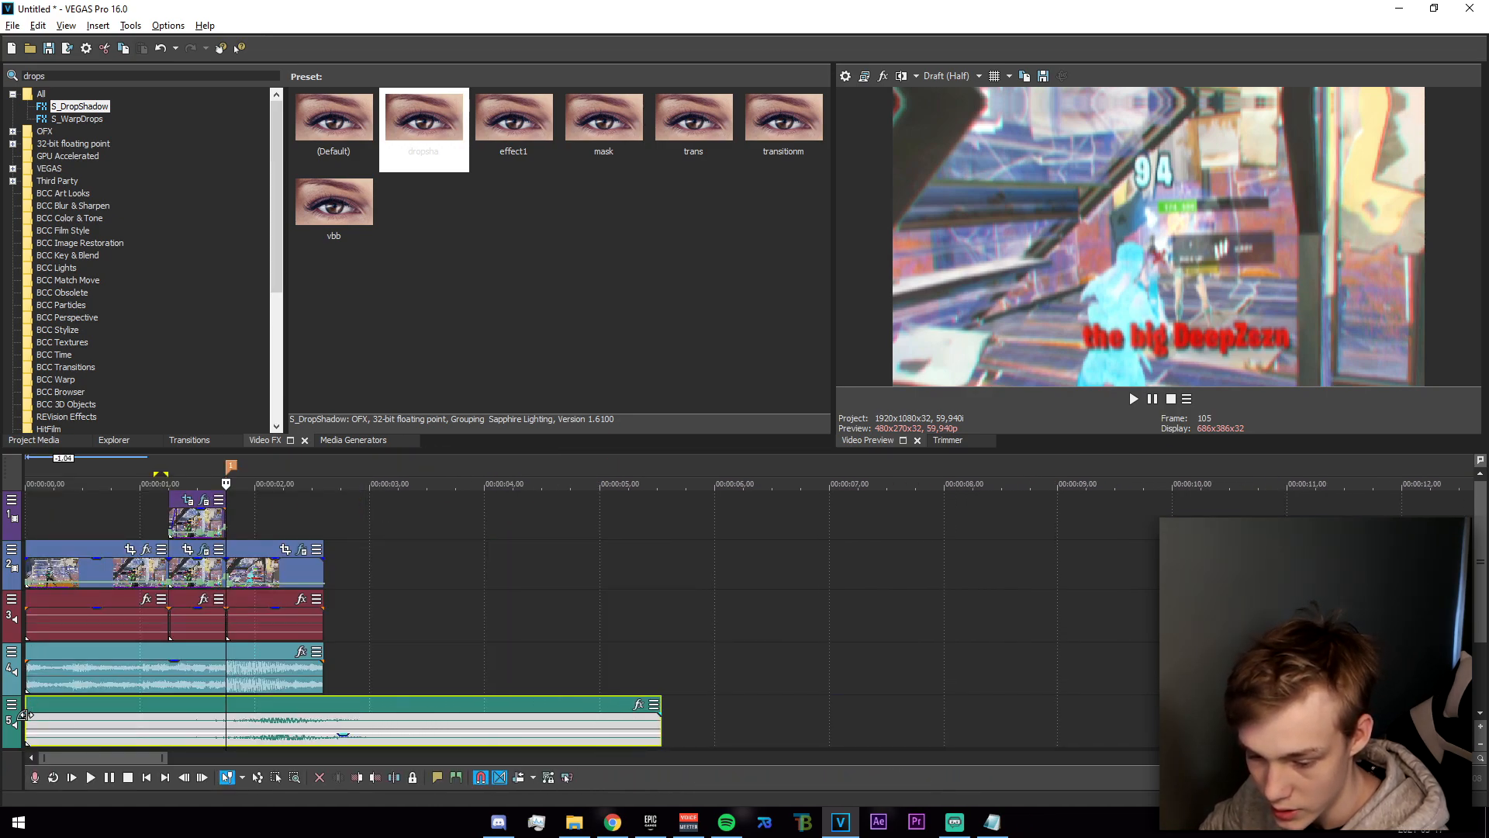
left_click_drag(28, 720, 247, 727)
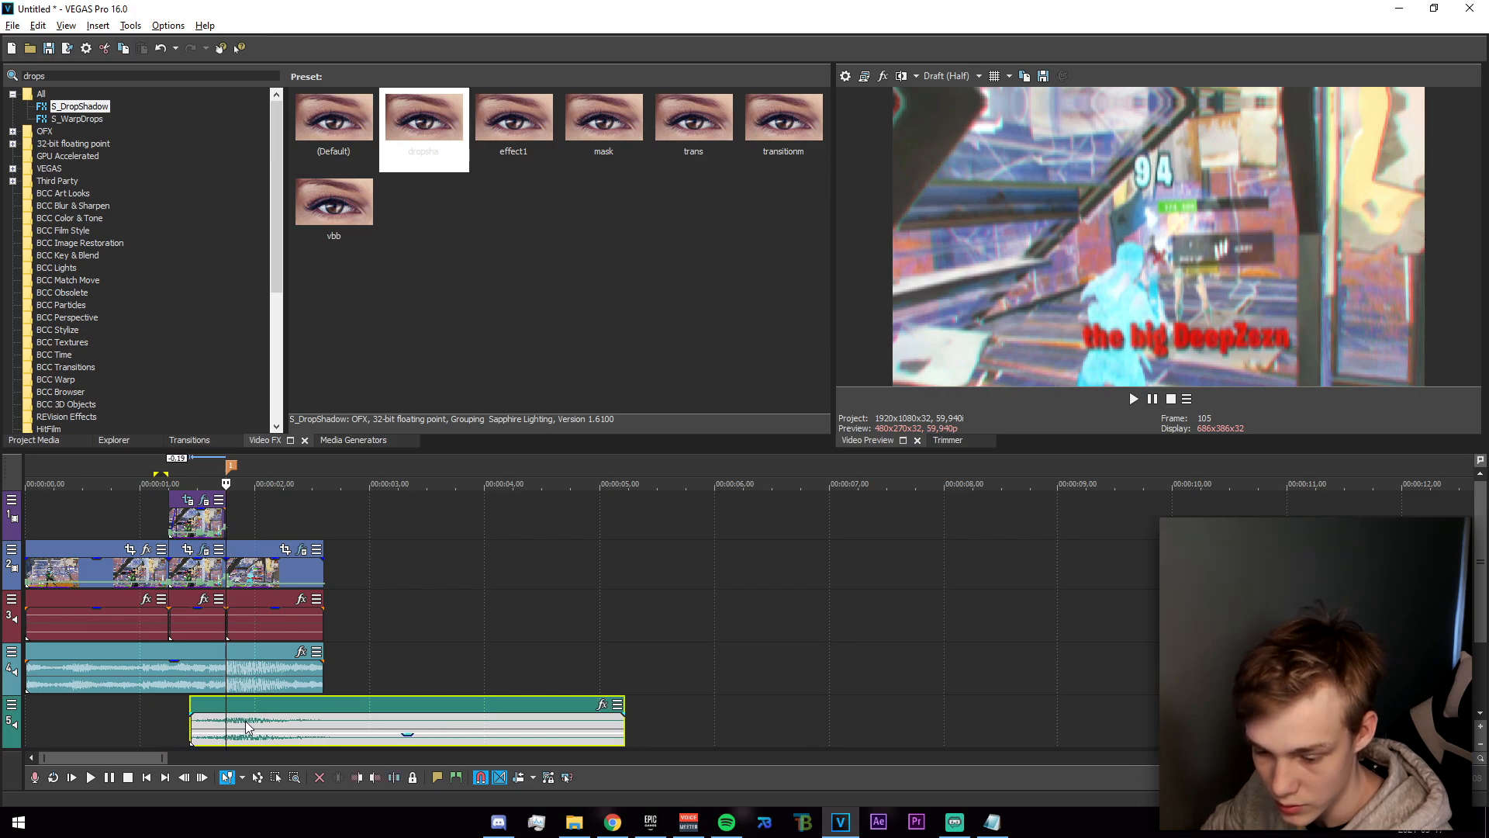
scroll(310, 733, "up", 4)
left_click_drag(722, 719, 648, 729)
key("space")
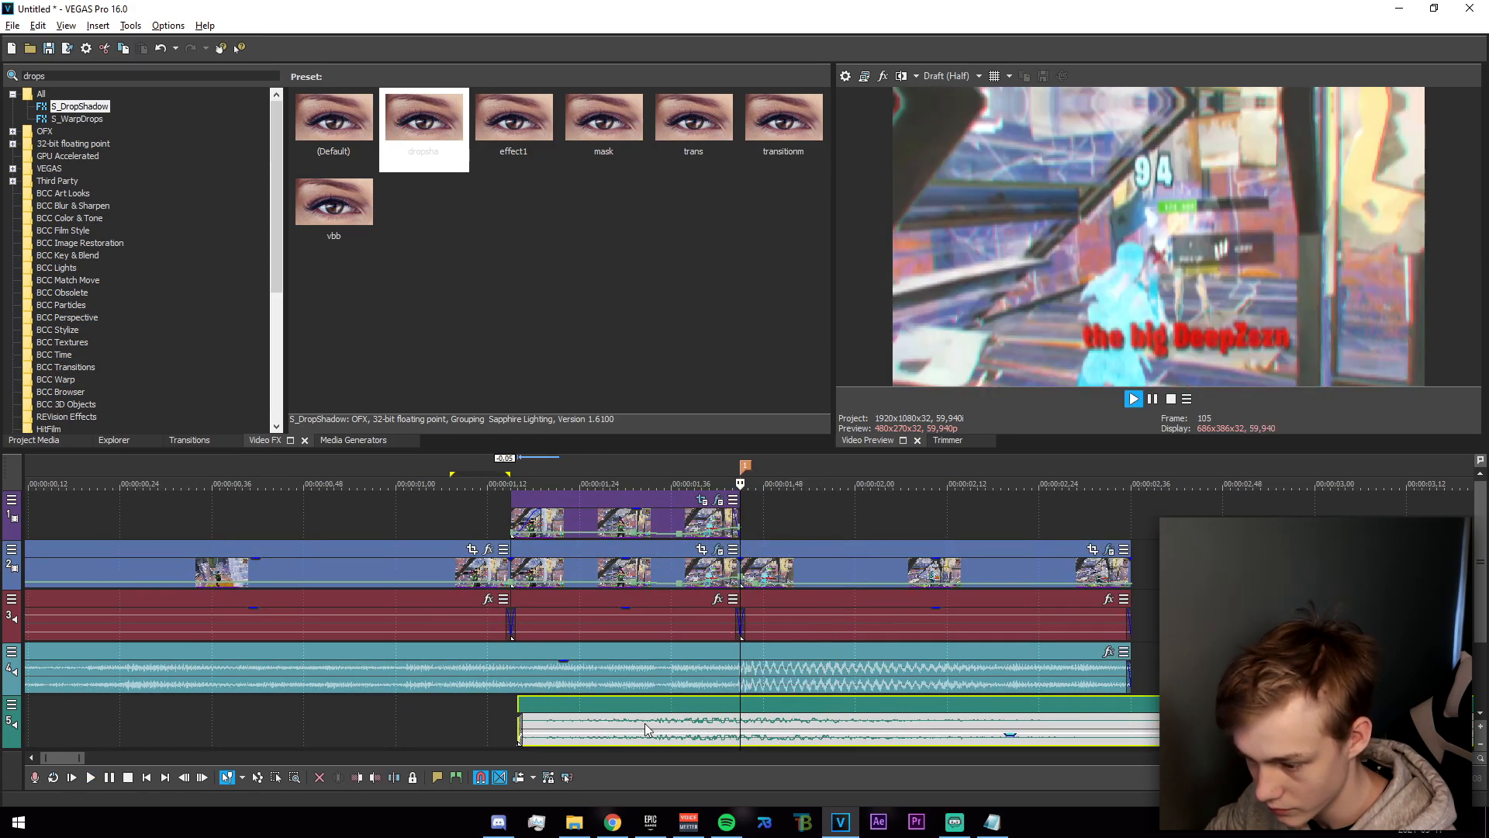
key("space")
left_click_drag(499, 729, 366, 729)
Select the range from before the masked section to the clip's end and play it back with the sound effect.
left_click(352, 727)
left_click_drag(258, 725, 1129, 710)
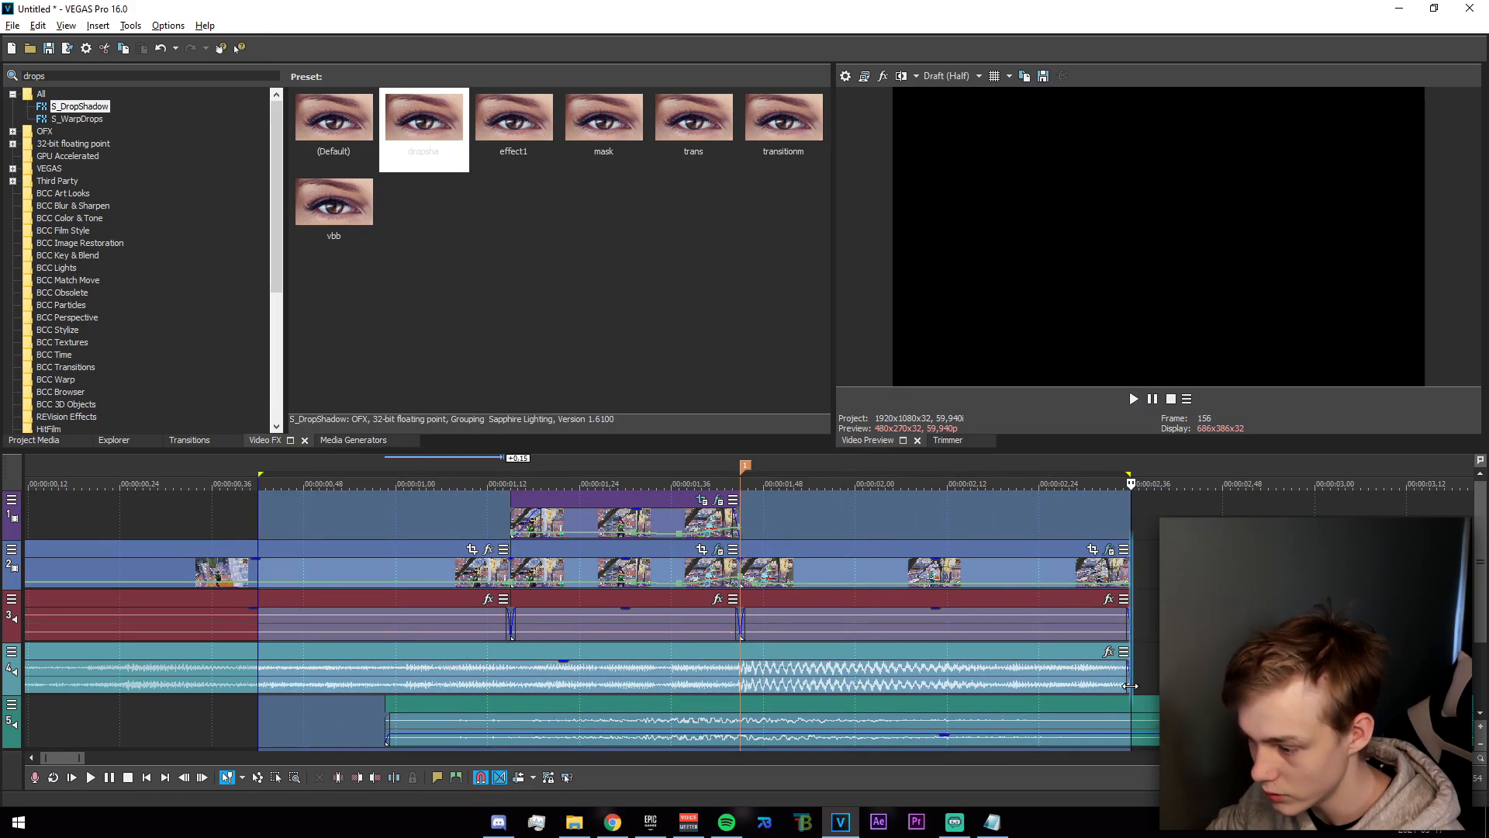
key("space")
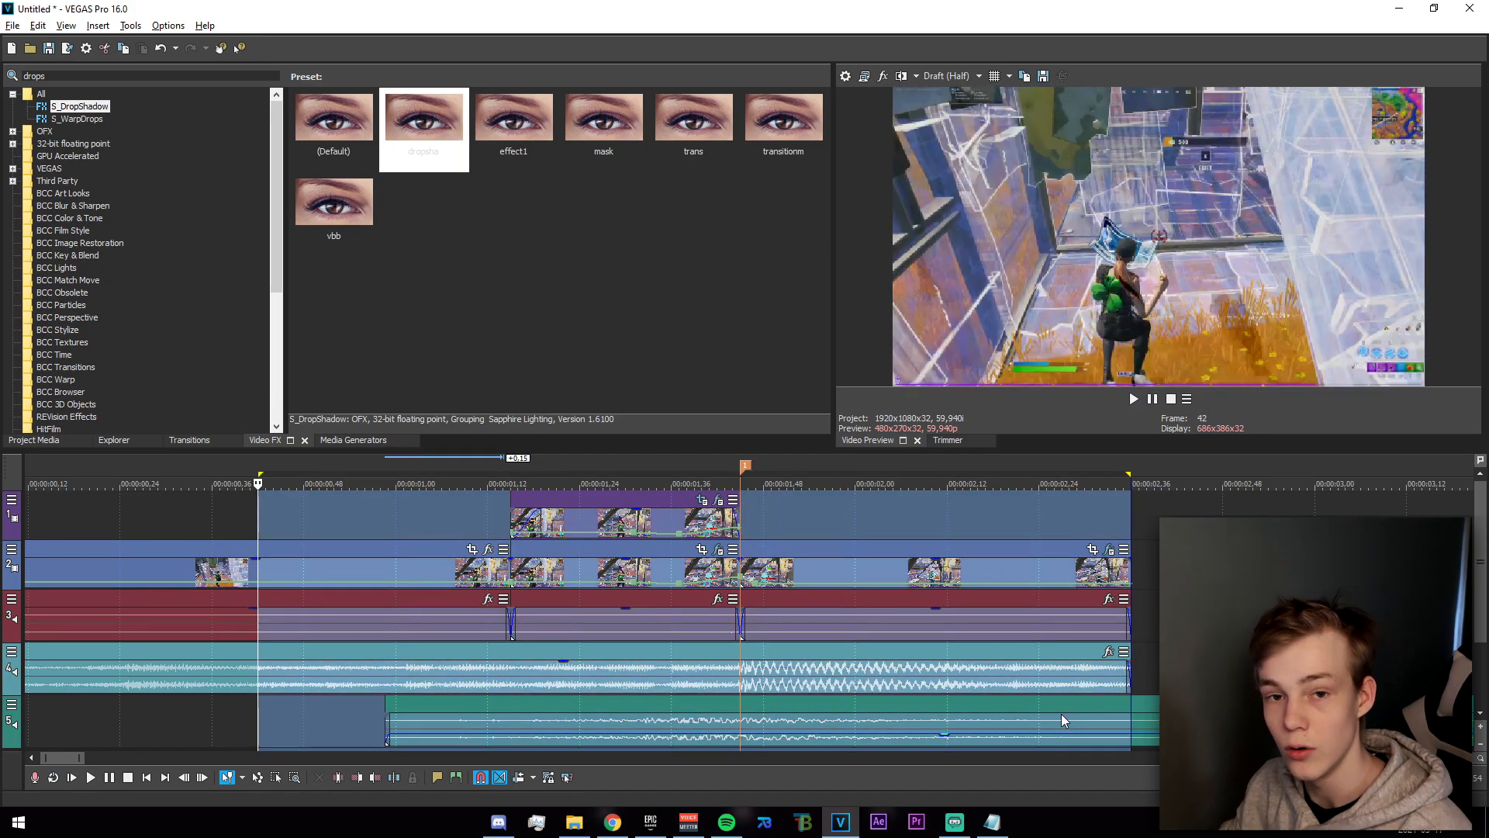
key("space")
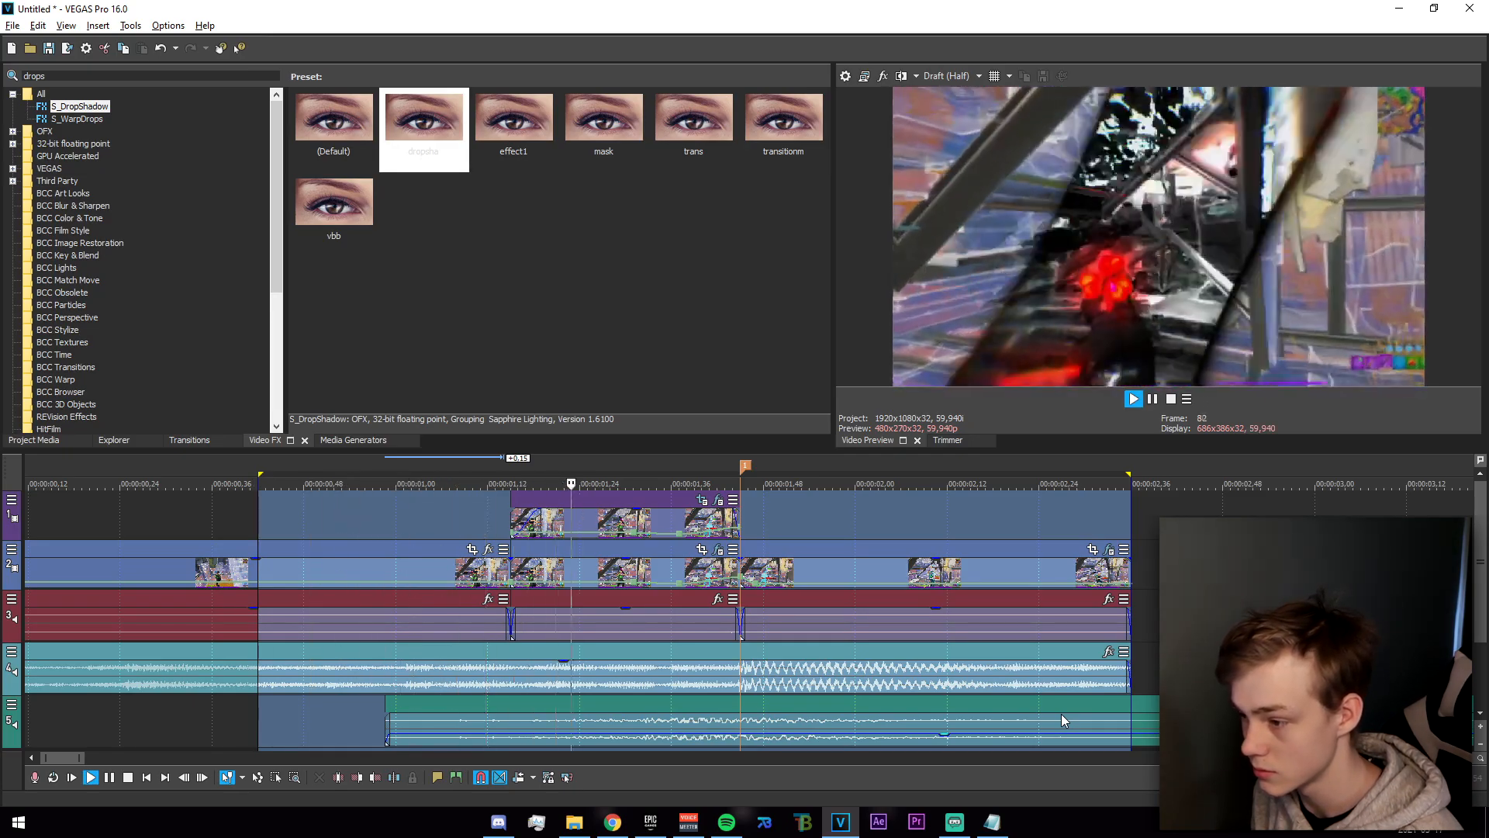